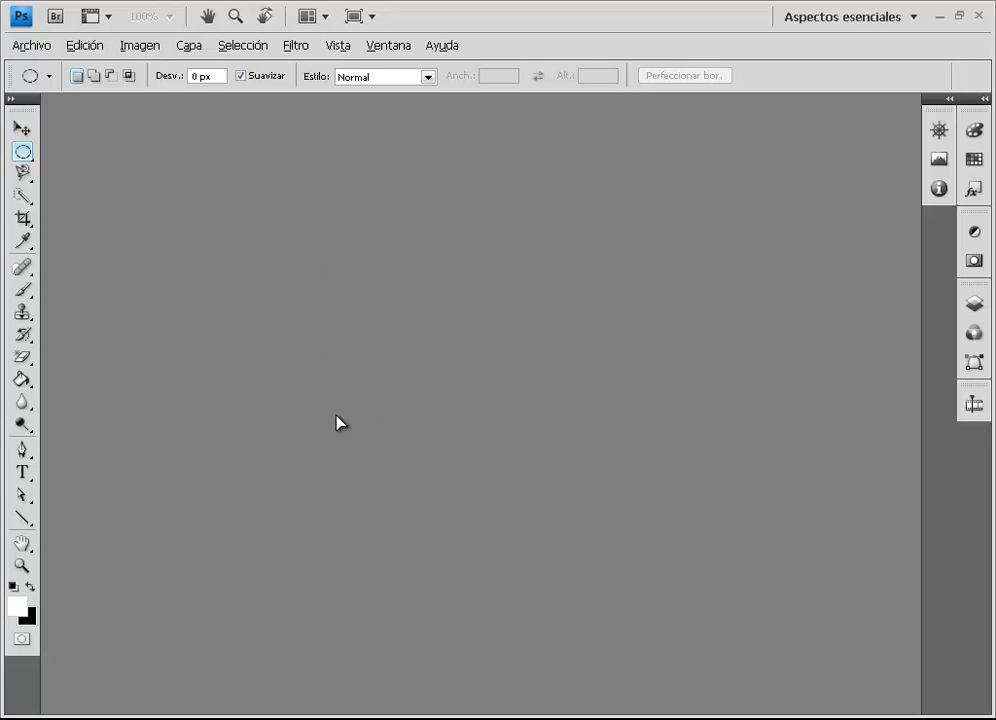
# - Select the Brush tool and activate the menu bar with Alt
pyautogui.click(24, 289)
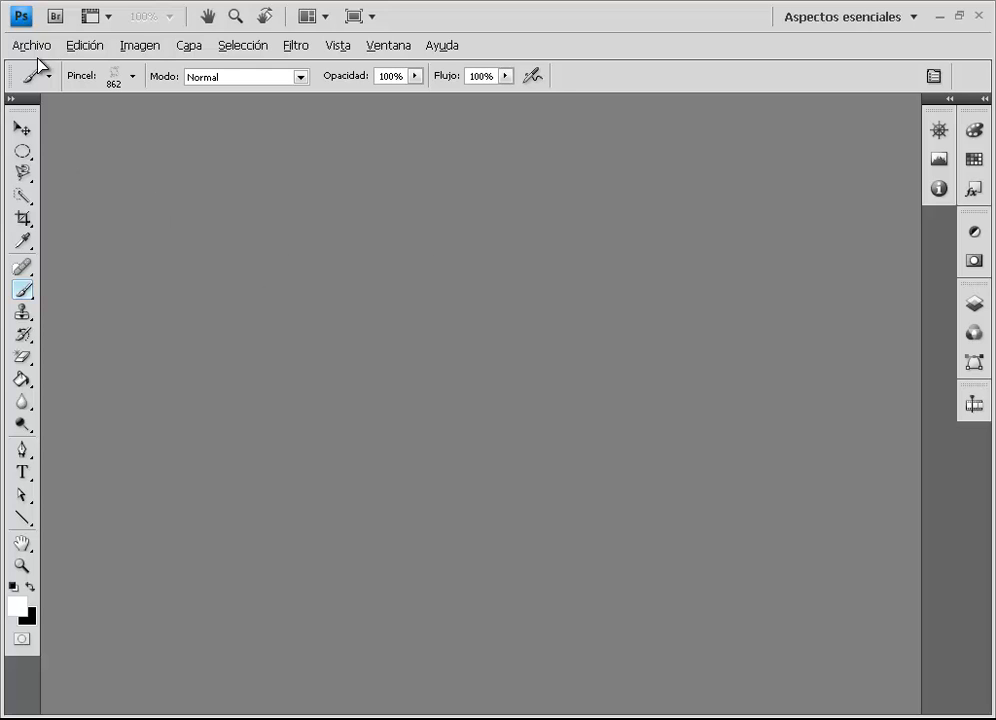
pyautogui.press('alt')
# - Use Archivo > Nuevo to make a 600 × 600 px document with Blanco background contents
pyautogui.click(48, 46)
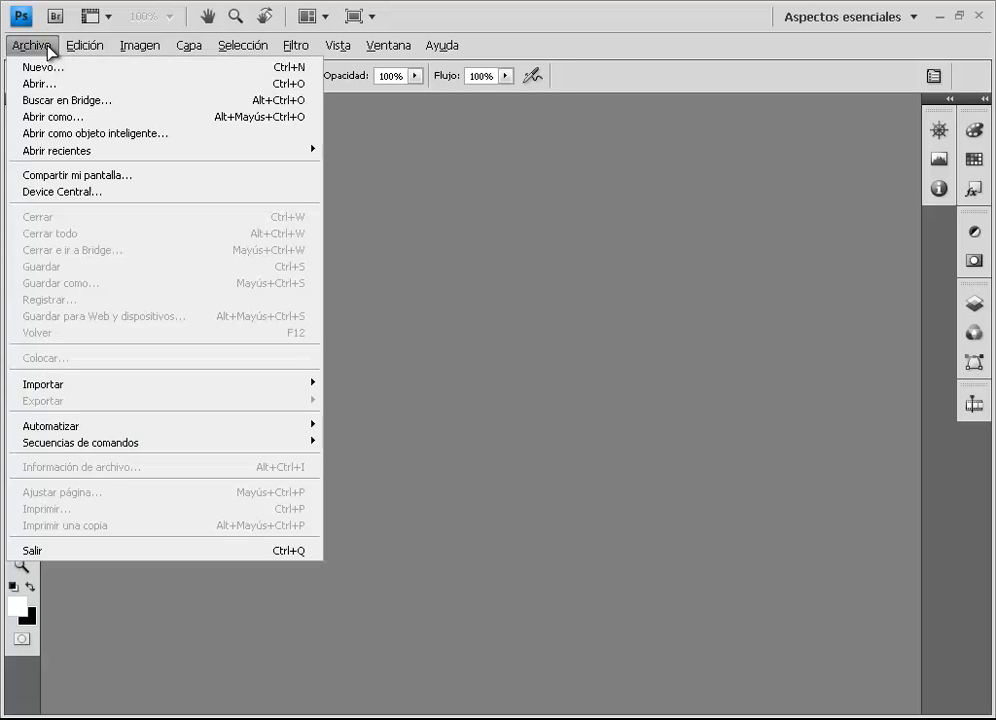
pyautogui.click(50, 68)
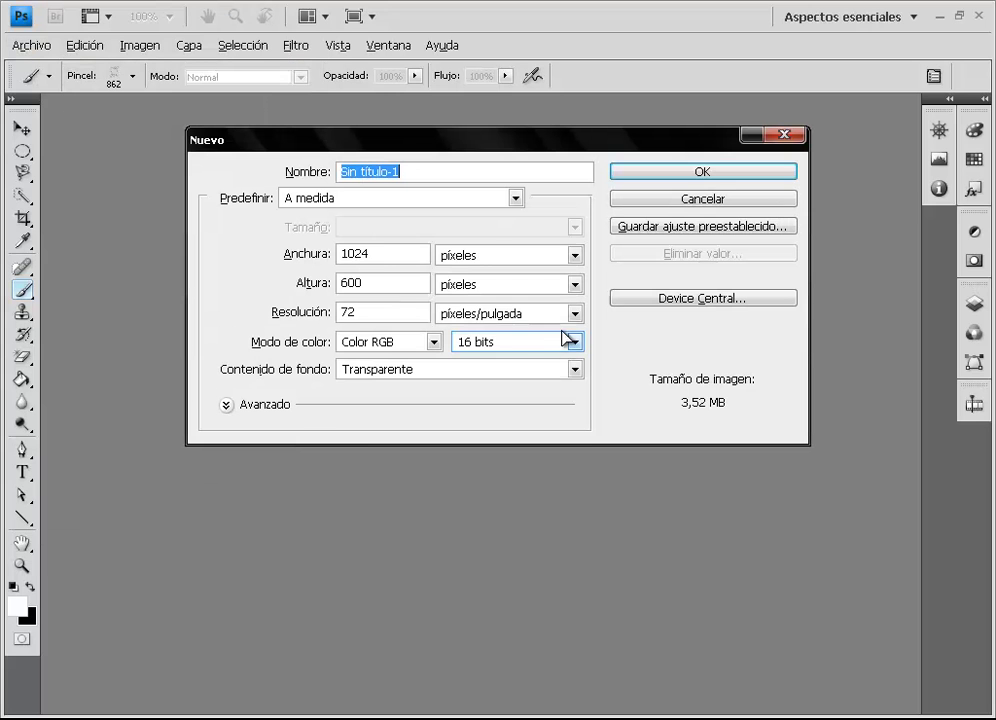
pyautogui.click(391, 257)
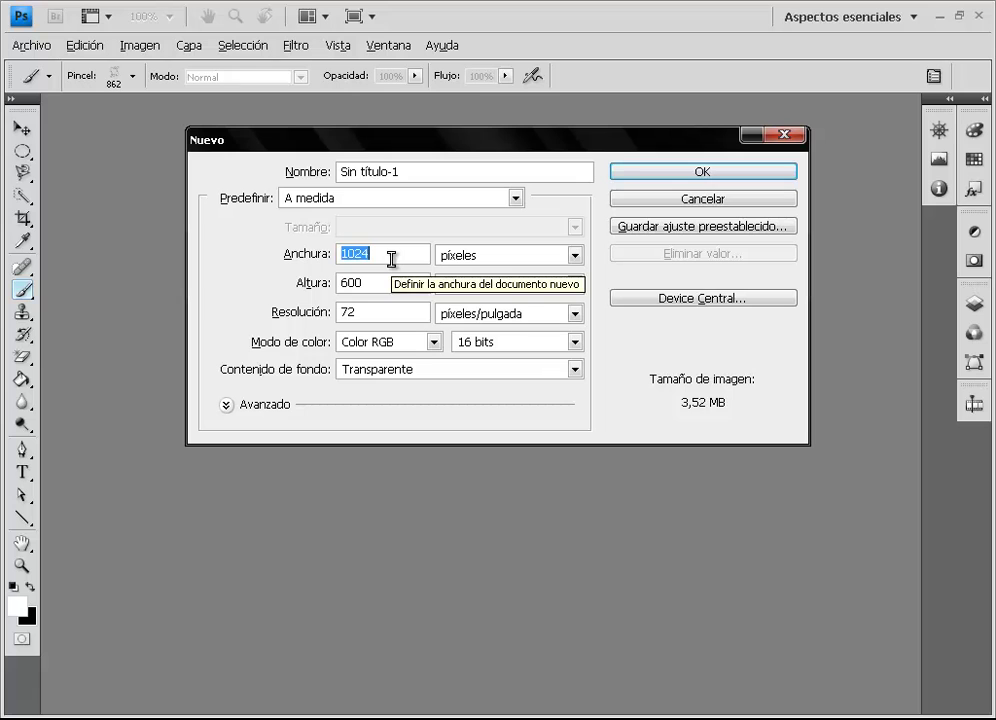
pyautogui.write('600')
pyautogui.click(400, 279)
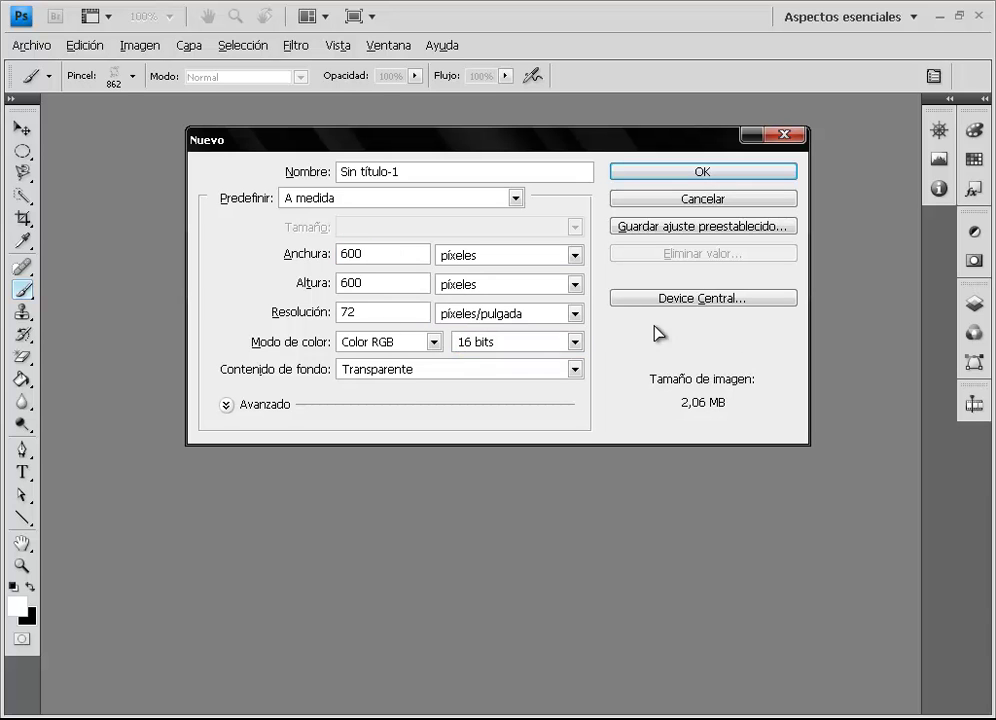
pyautogui.click(412, 371)
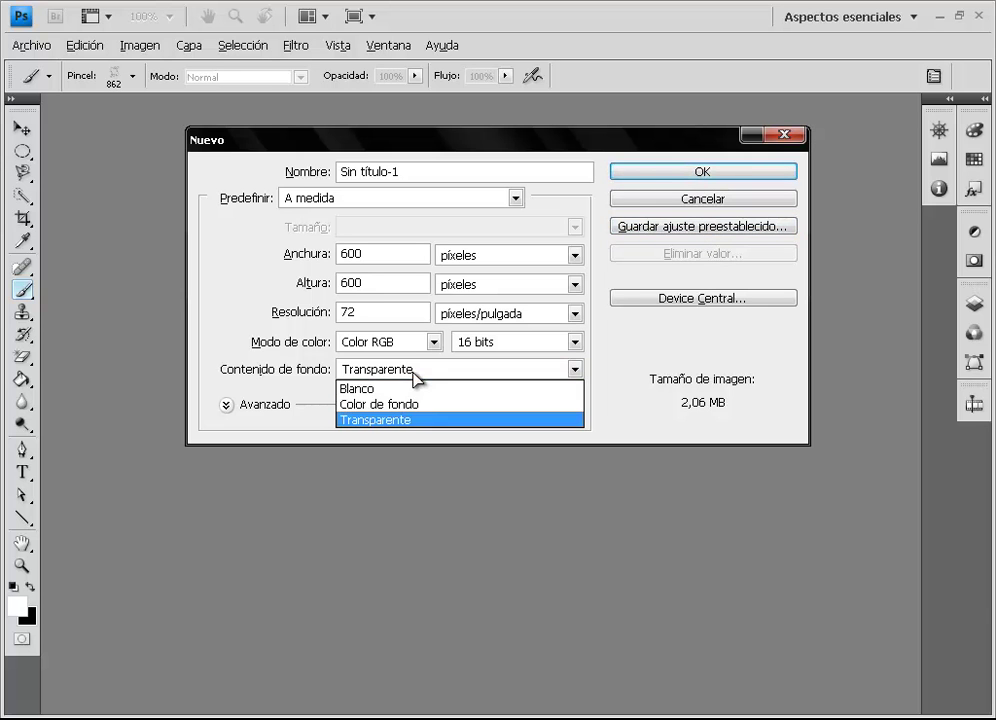
pyautogui.click(346, 389)
pyautogui.click(701, 174)
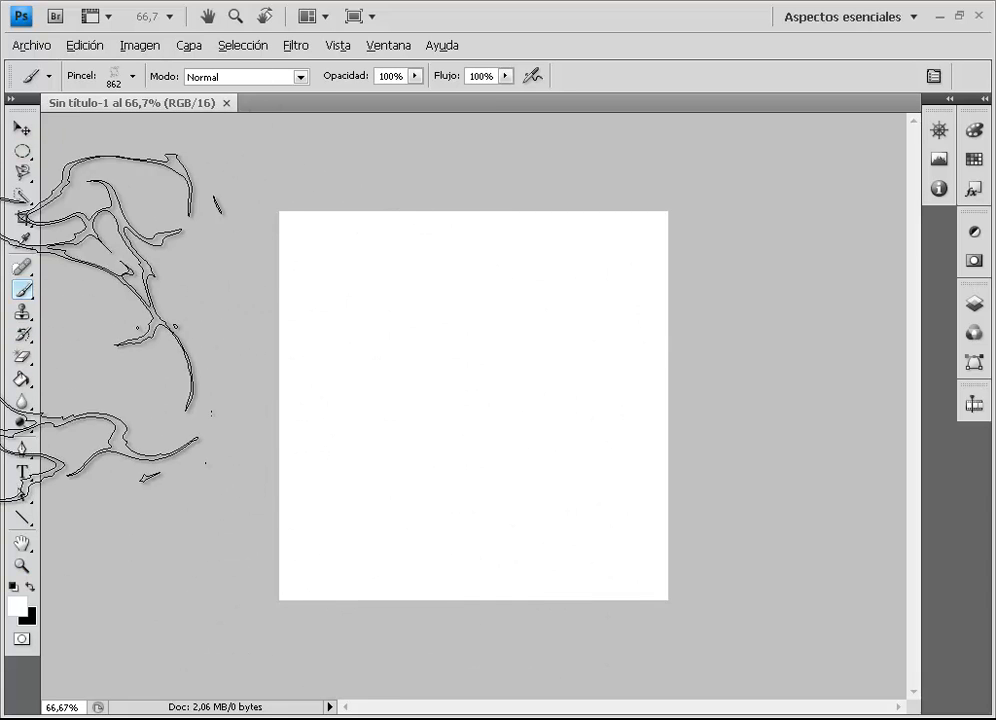
# - Fill the canvas solid black with the Paint Bucket and fit it to the screen
pyautogui.click(22, 379)
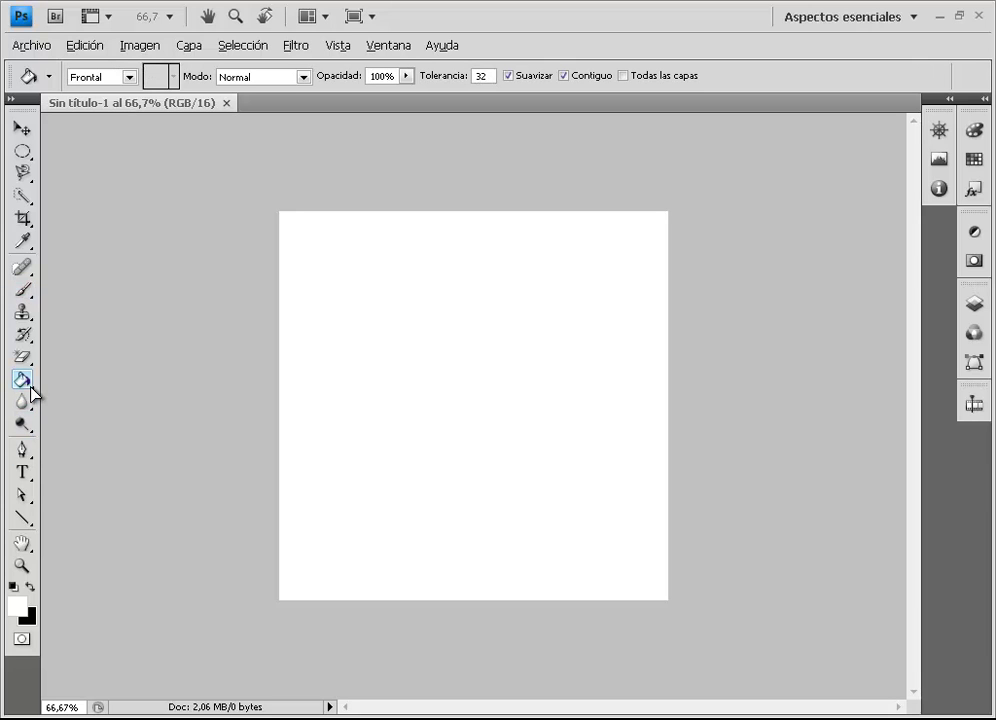
pyautogui.click(18, 584)
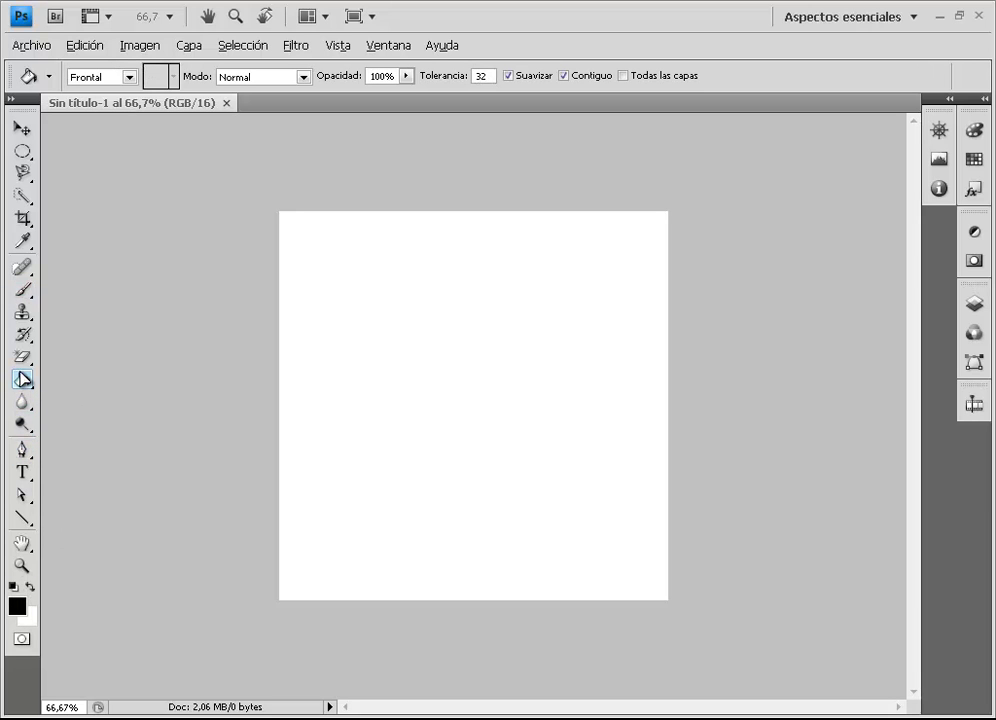
pyautogui.click(440, 314)
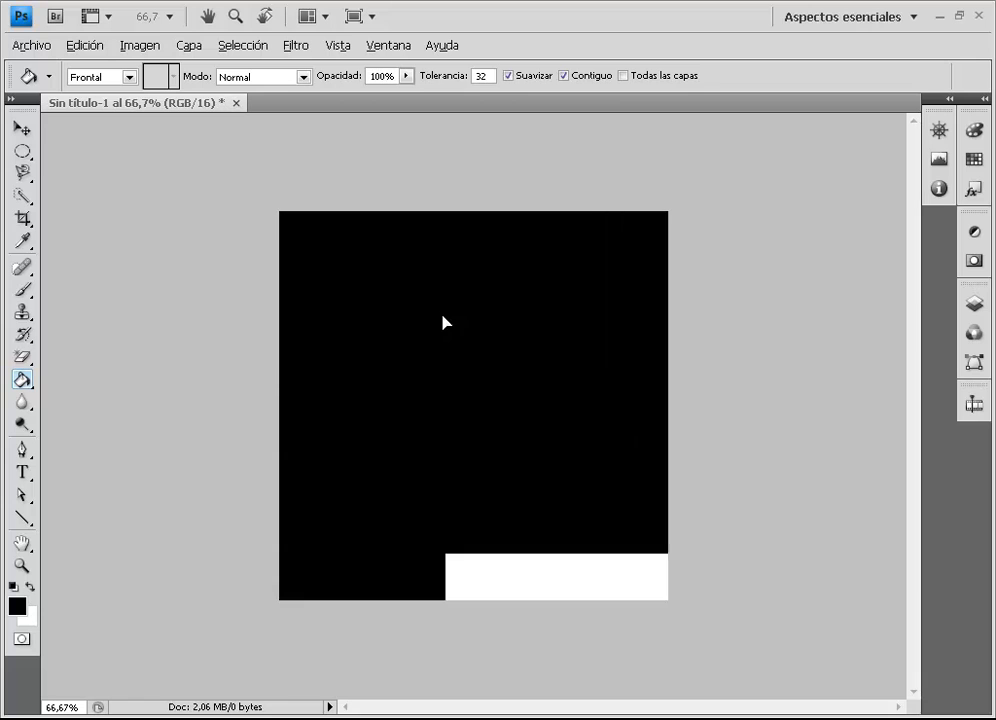
pyautogui.click(22, 565)
pyautogui.click(466, 79)
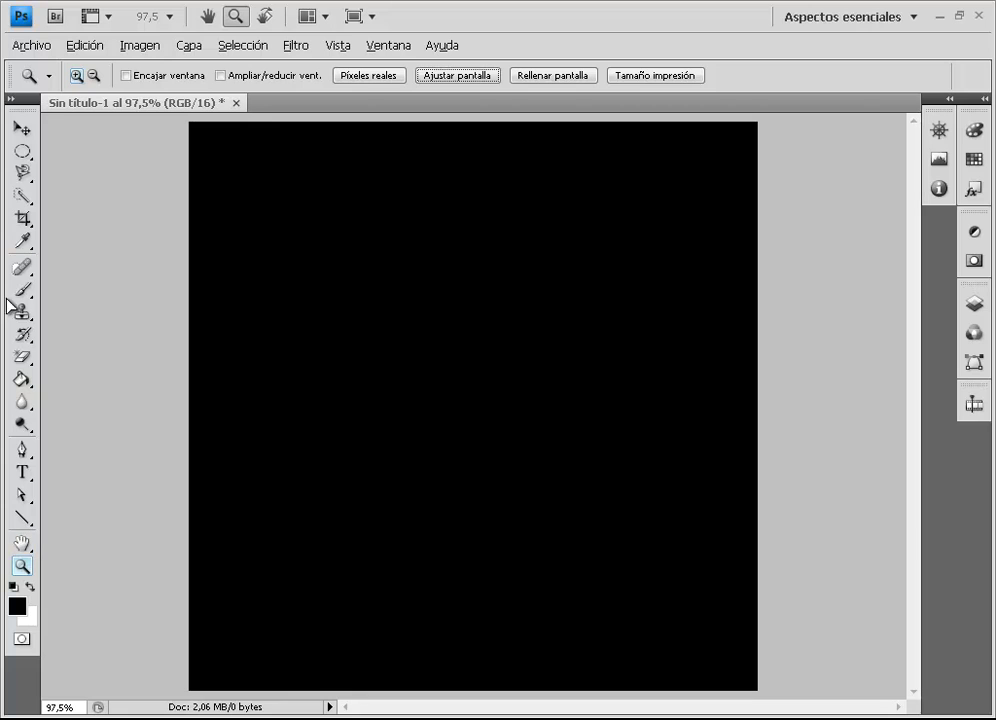
pyautogui.click(22, 152)
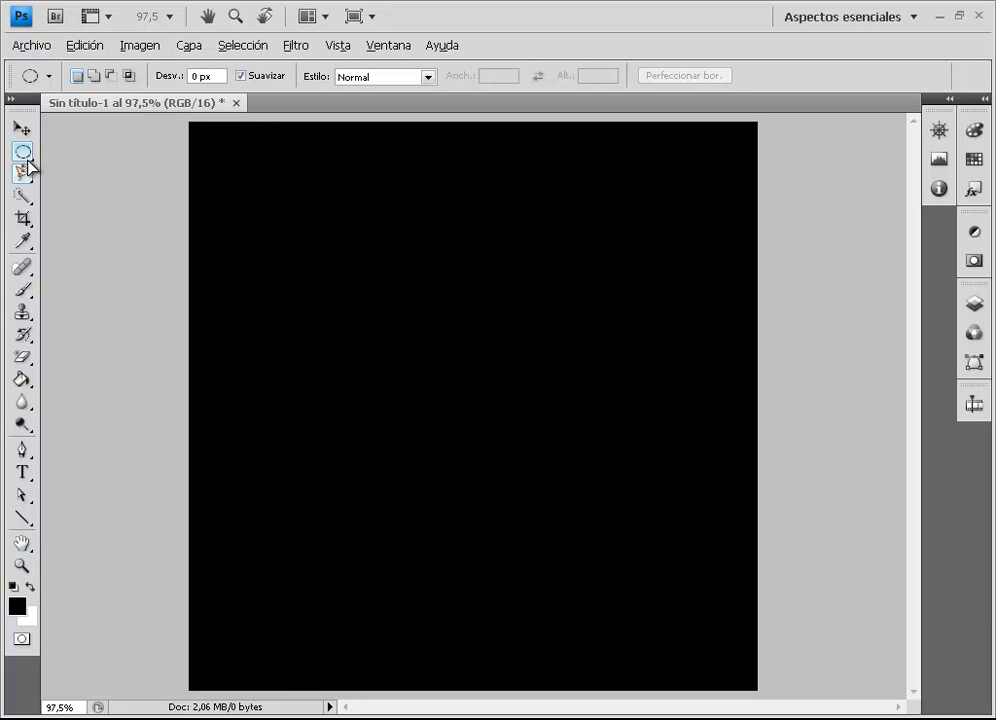
pyautogui.click(22, 152)
pyautogui.click(22, 152)
pyautogui.click(22, 152)
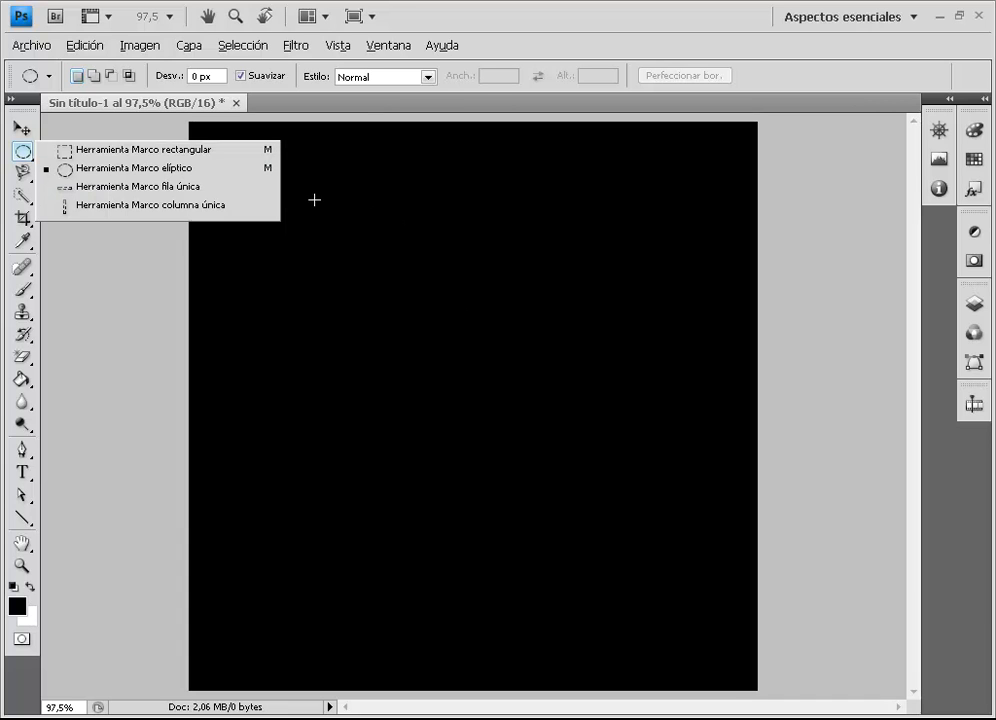
pyautogui.click(349, 303)
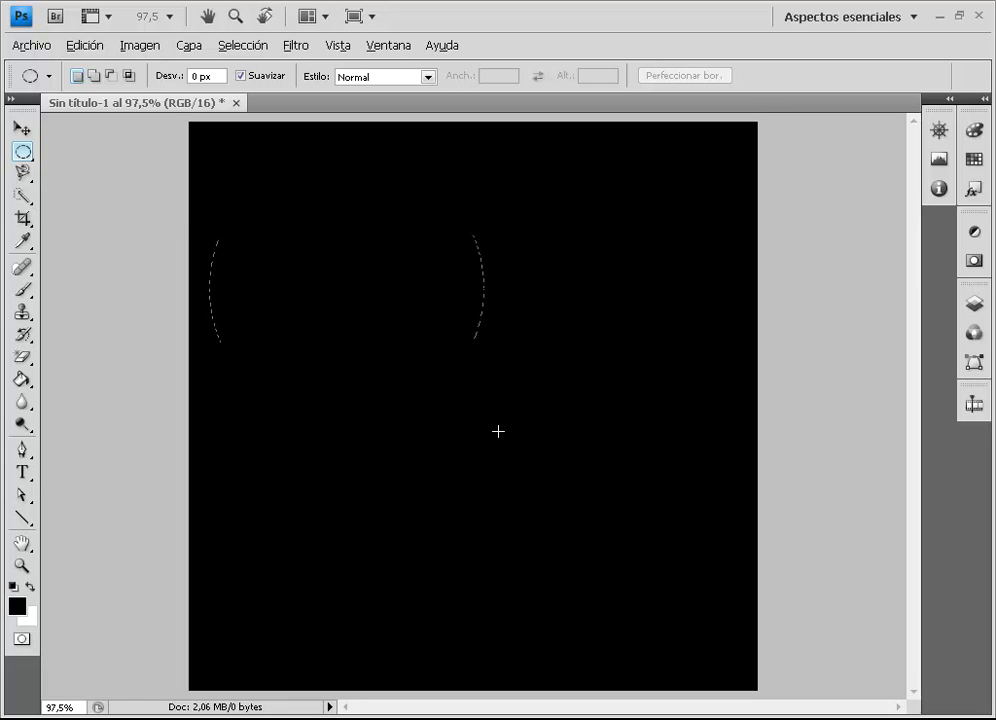
pyautogui.moveTo(230, 175); pyautogui.dragTo(638, 542)
pyautogui.moveTo(408, 265)
pyautogui.mouseDown()
pyautogui.moveTo(425, 307)
pyautogui.moveTo(458, 338)
pyautogui.moveTo(451, 330)
pyautogui.mouseUp()
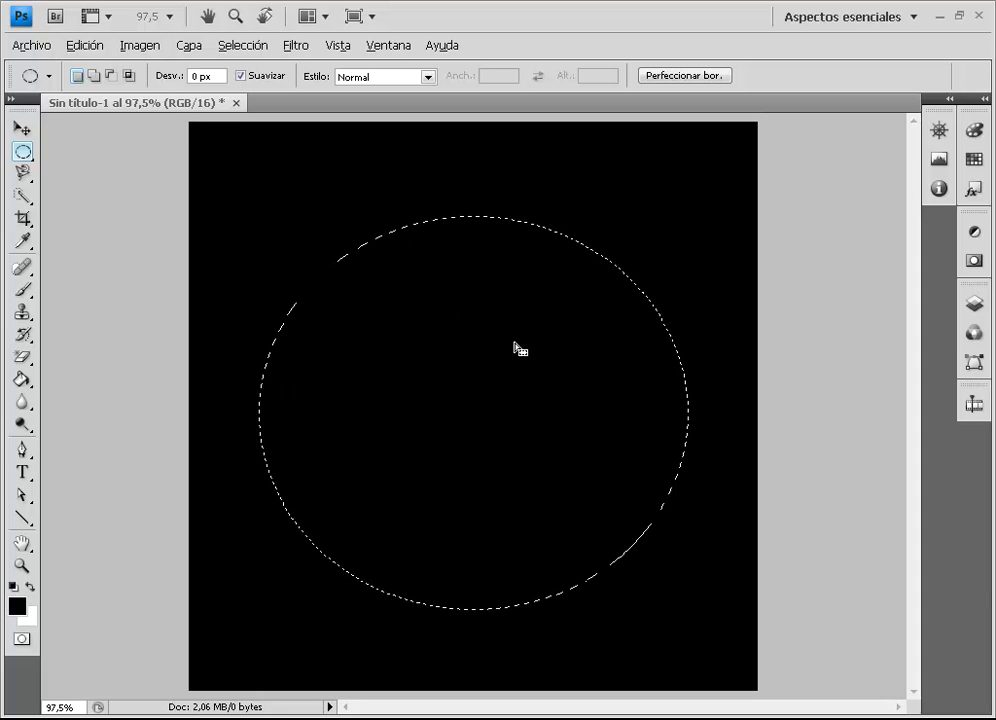
pyautogui.moveTo(477, 419); pyautogui.dragTo(474, 407)
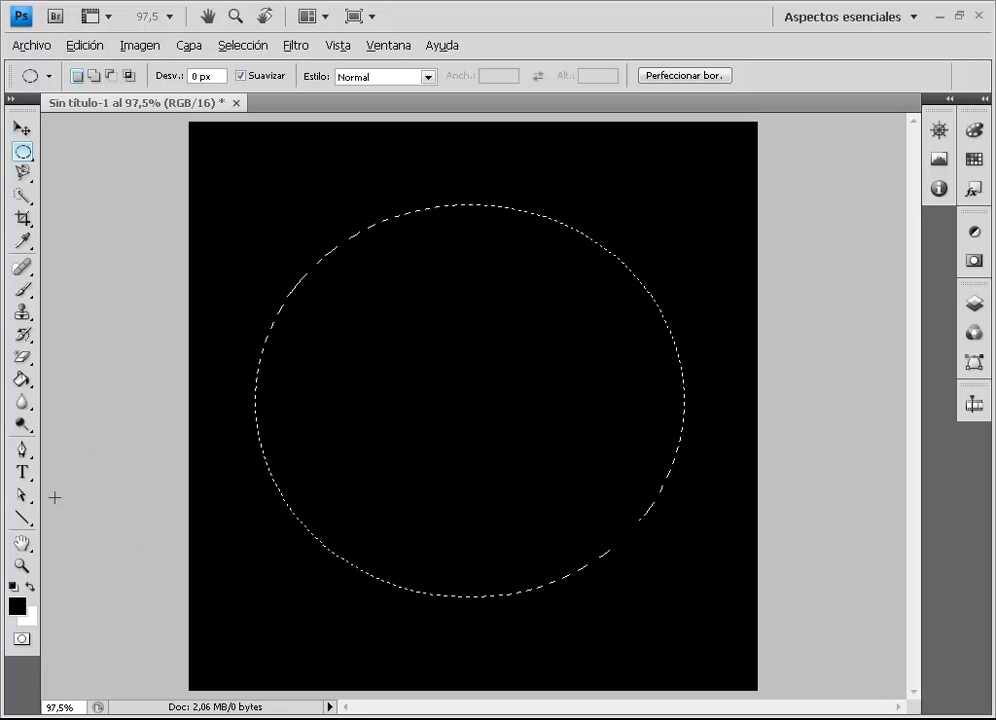
pyautogui.click(17, 606)
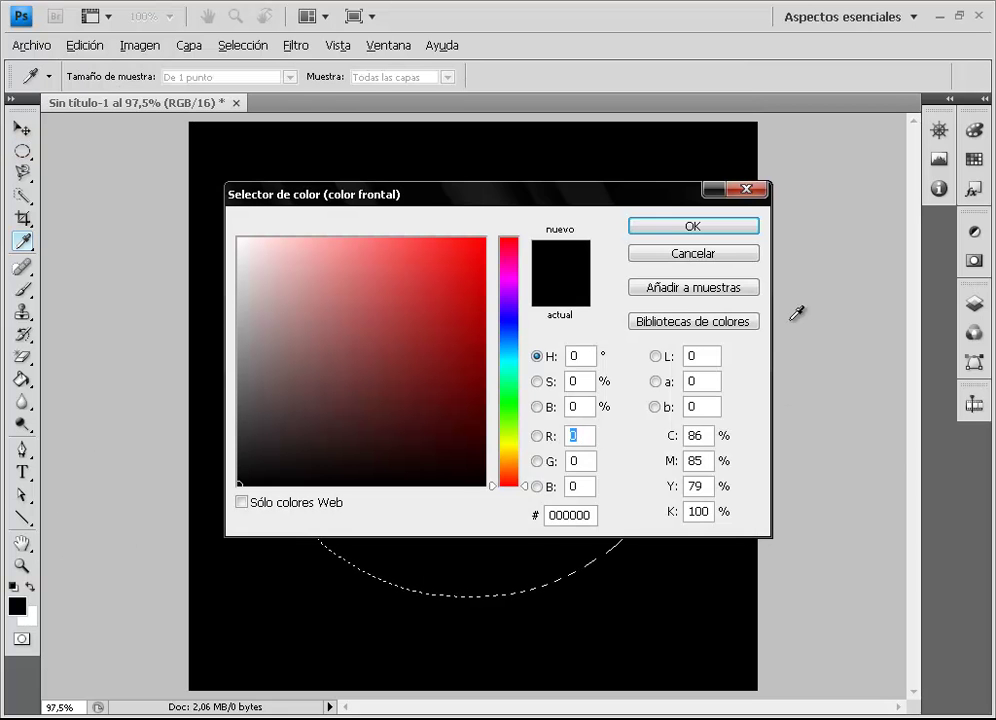
pyautogui.click(676, 256)
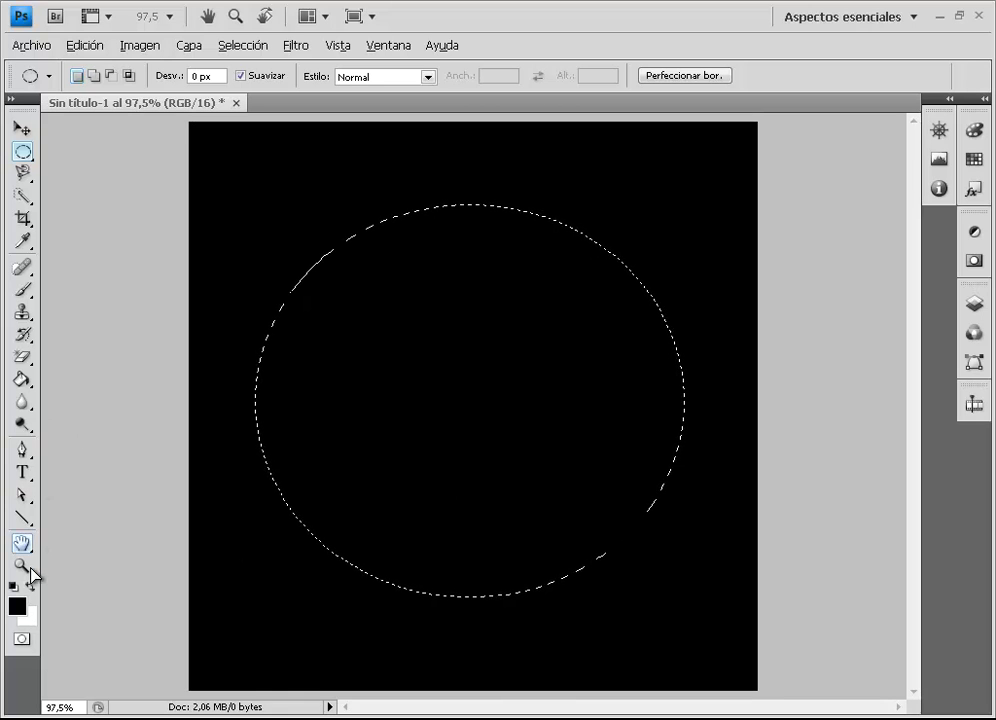
pyautogui.hotkey('ctrl', 'z')
pyautogui.hotkey('ctrl', 'z')
pyautogui.hotkey('ctrl', 'z')
pyautogui.hotkey('ctrl', 'd')
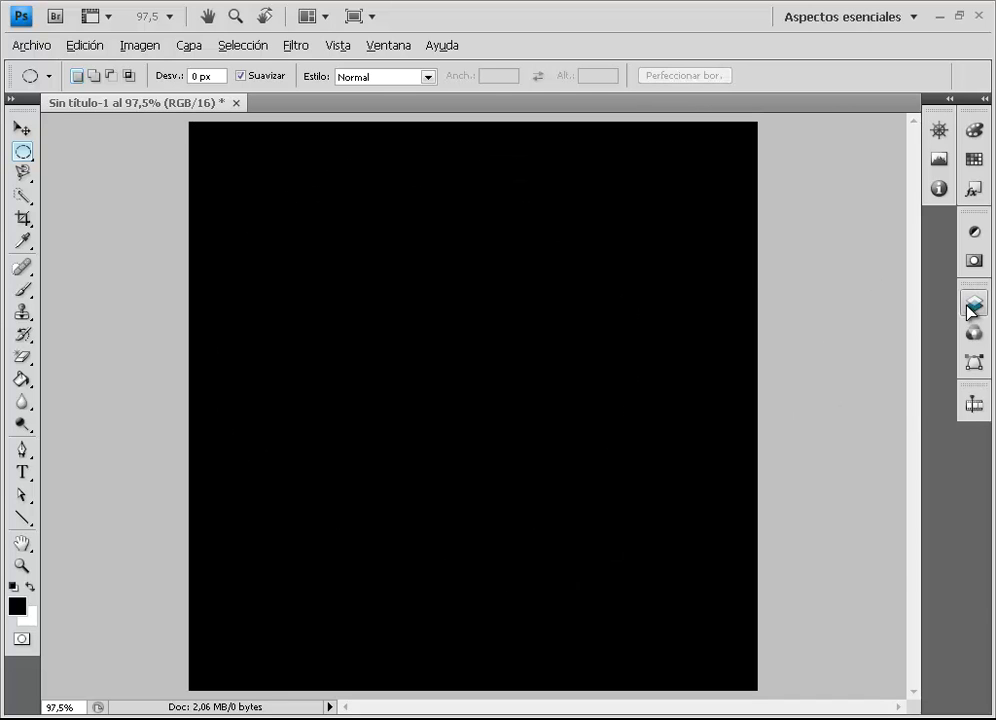
# - Add a new empty layer, Capa 1, in the Layers panel
pyautogui.click(974, 303)
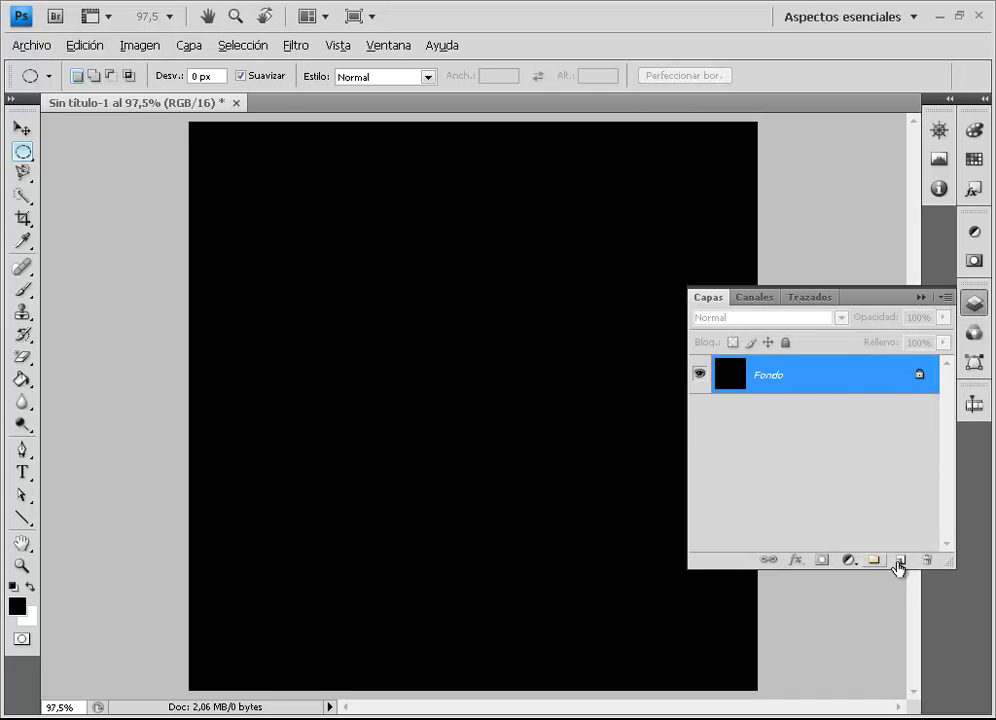
pyautogui.click(899, 567)
pyautogui.click(921, 298)
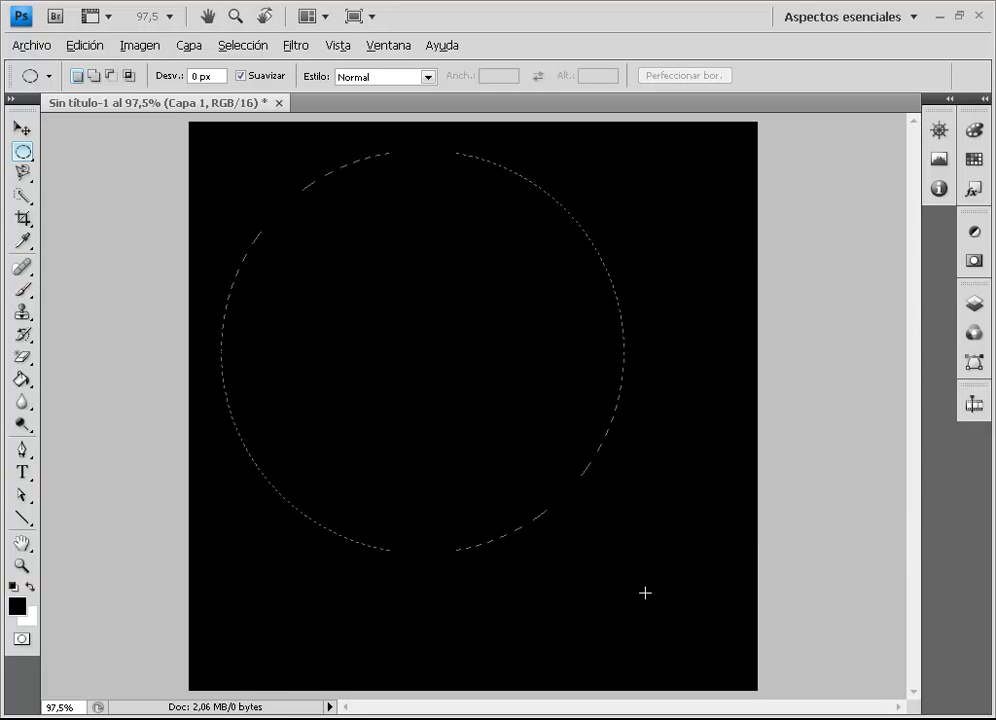
# - Draw a large circular selection in the centre and fill it black with the Paint Bucket
pyautogui.moveTo(328, 294); pyautogui.dragTo(612, 545)
pyautogui.moveTo(410, 345); pyautogui.dragTo(438, 373)
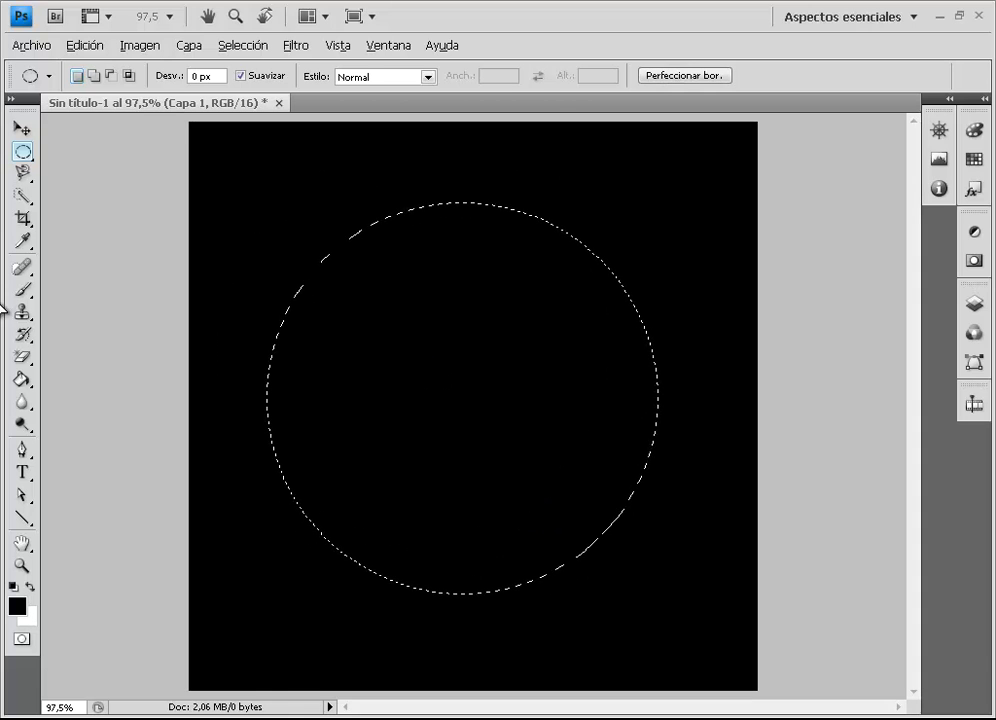
pyautogui.click(22, 380)
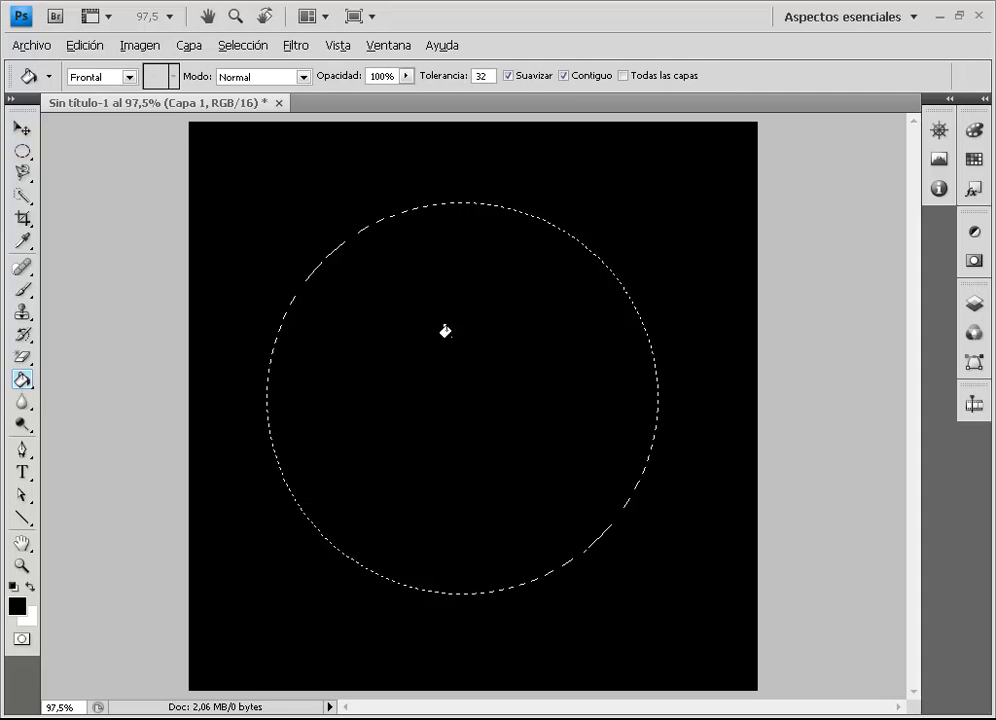
pyautogui.click(402, 337)
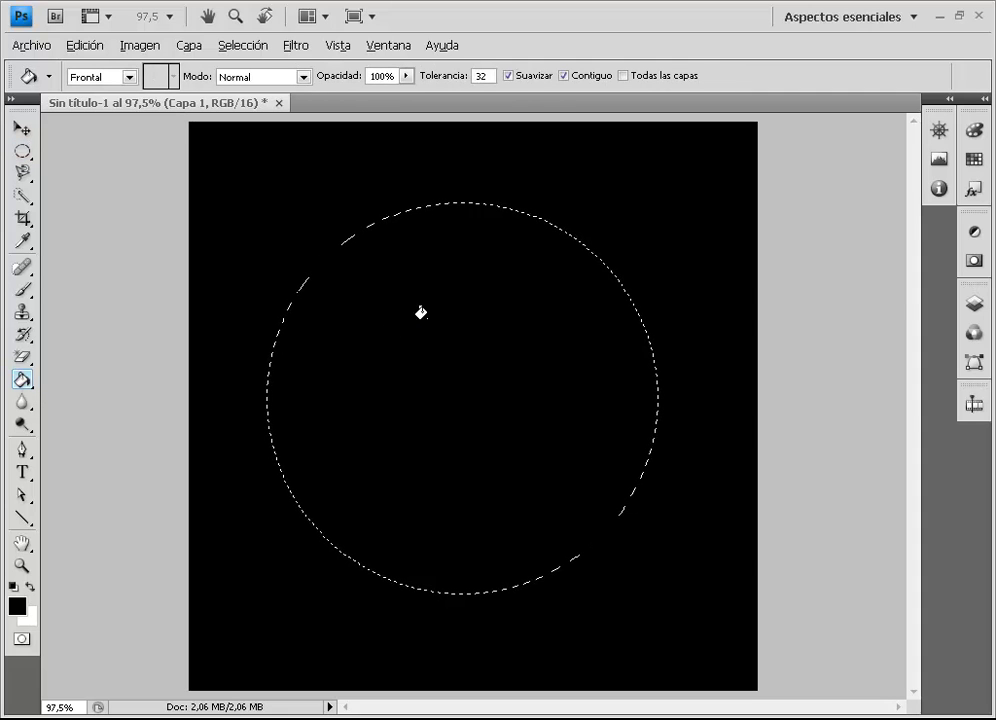
pyautogui.click(974, 303)
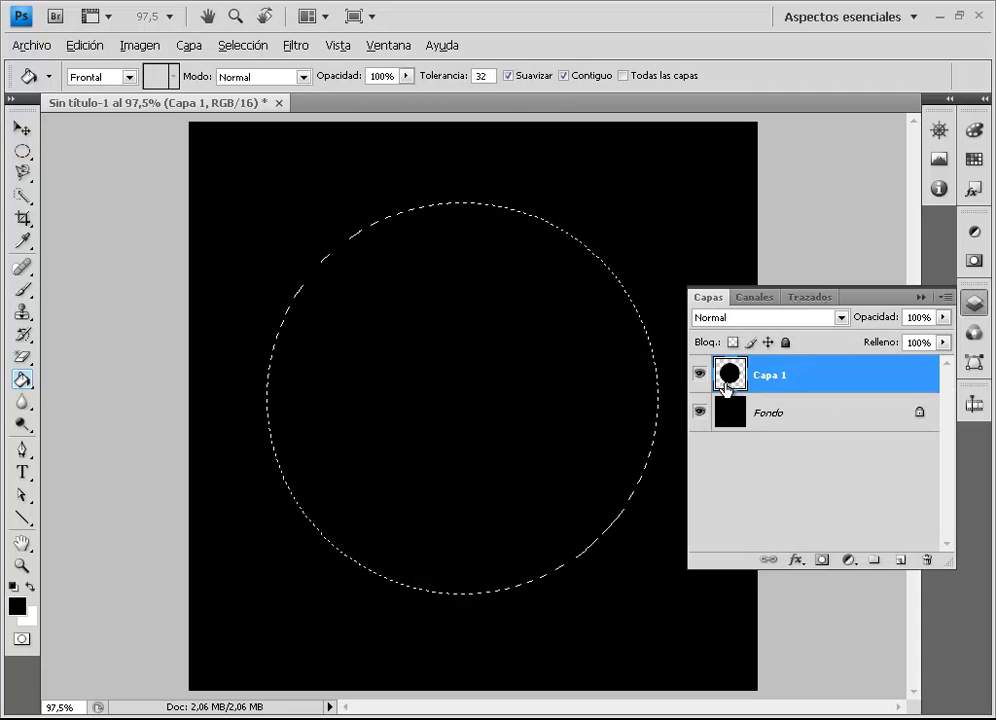
pyautogui.click(920, 297)
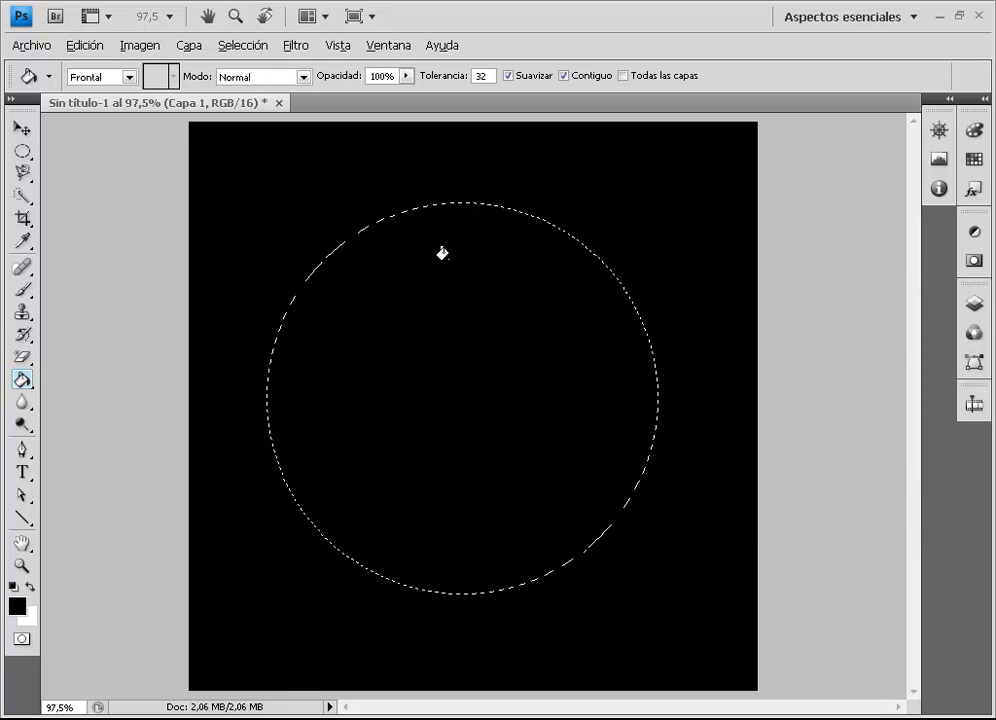
pyautogui.click(22, 150)
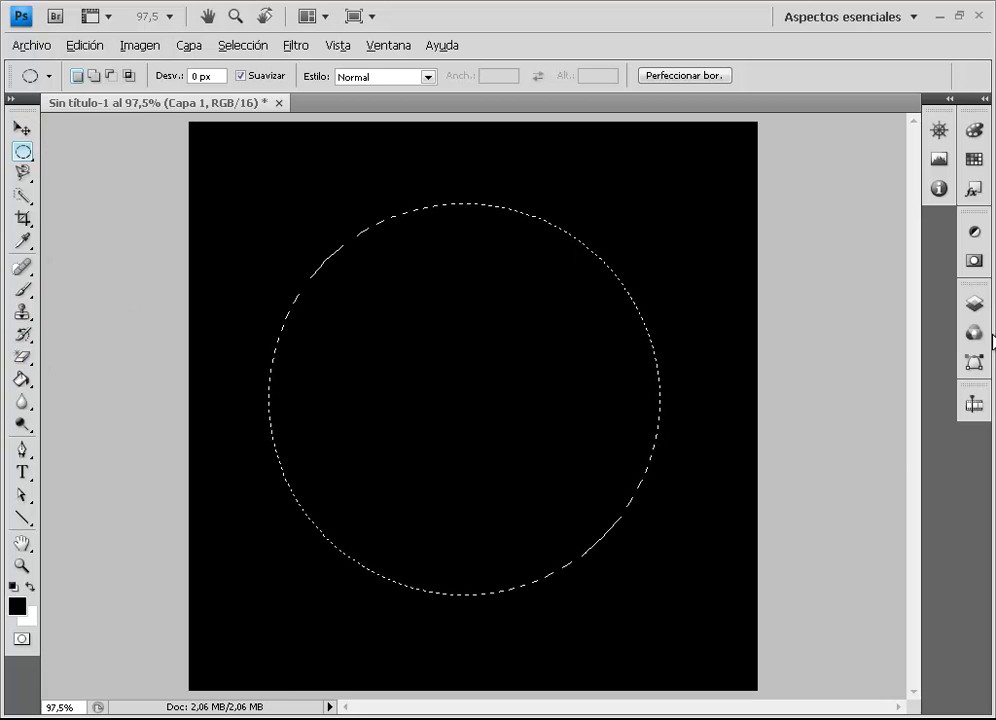
pyautogui.click(974, 303)
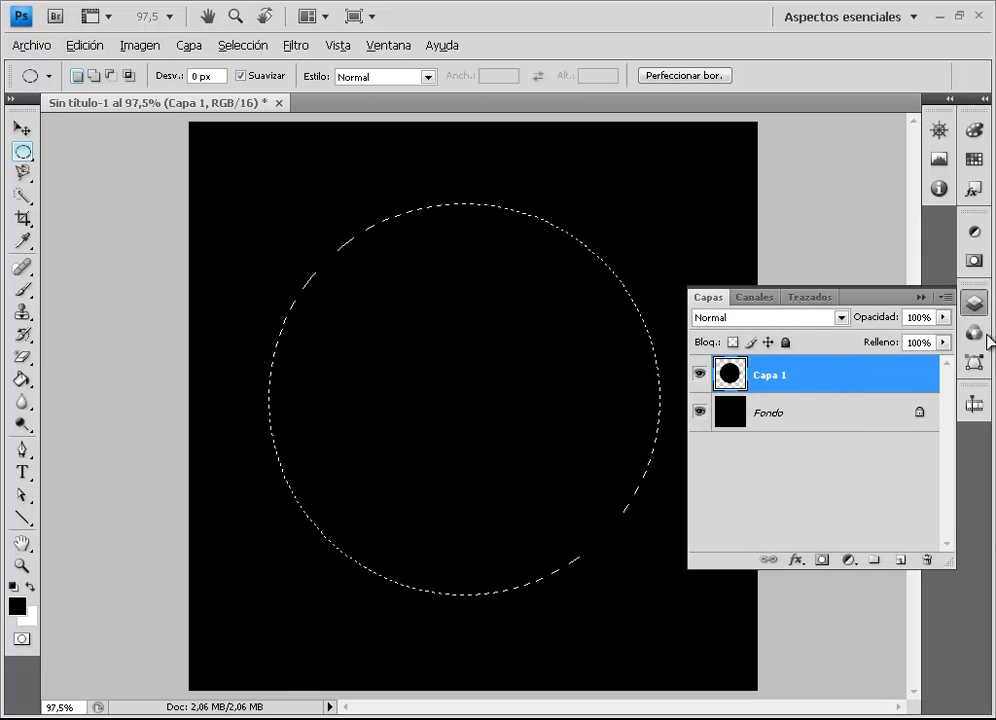
pyautogui.click(919, 299)
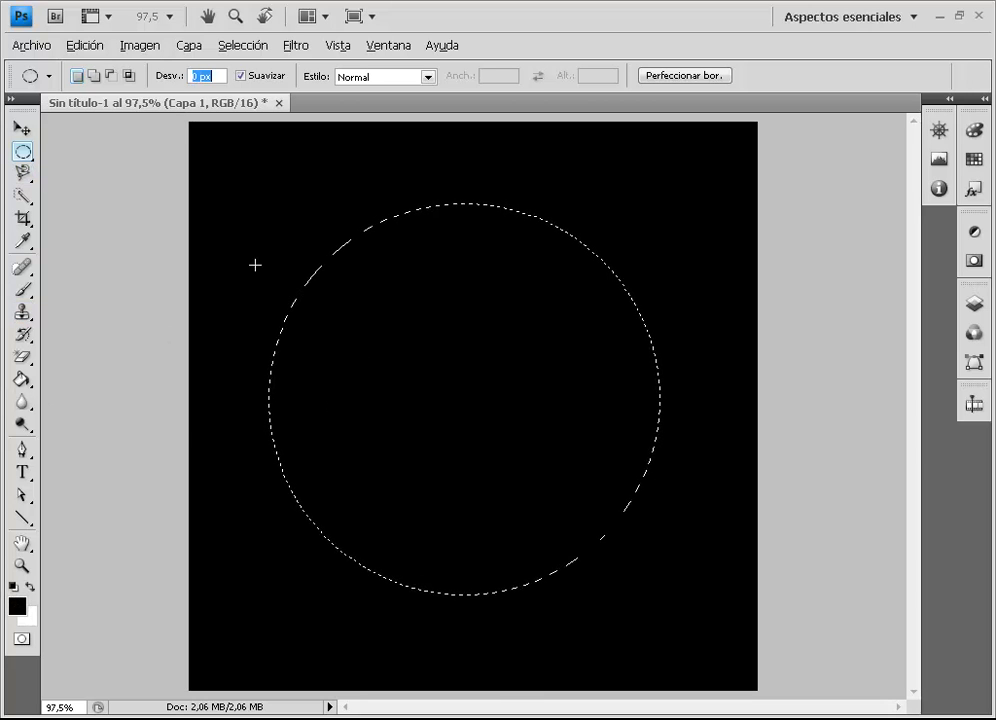
pyautogui.rightClick(22, 151)
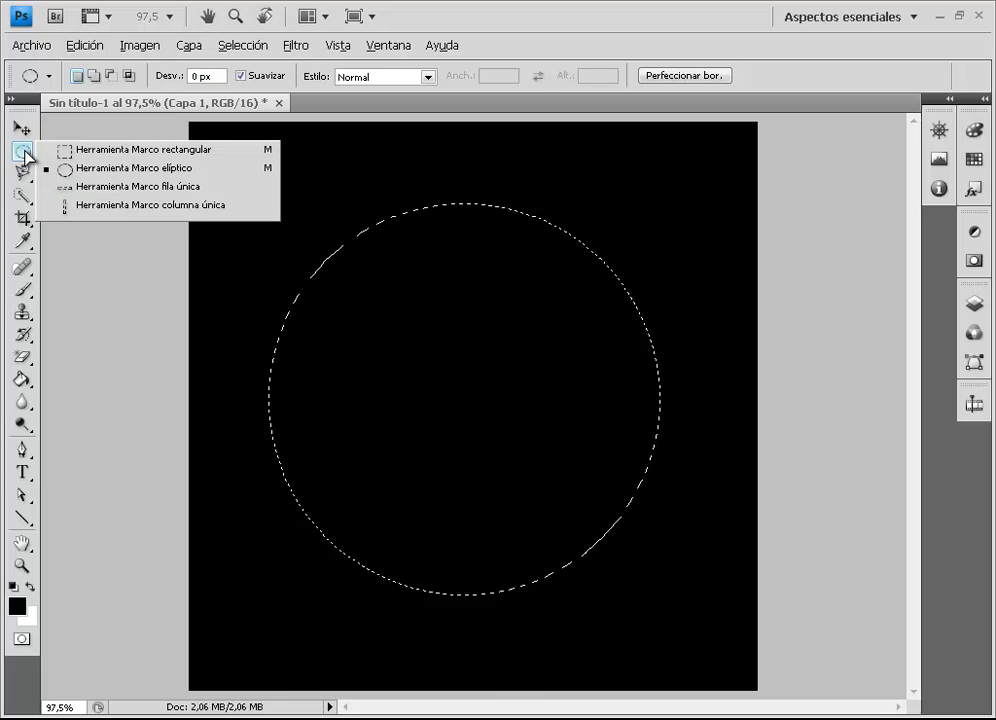
pyautogui.click(116, 150)
pyautogui.click(320, 200)
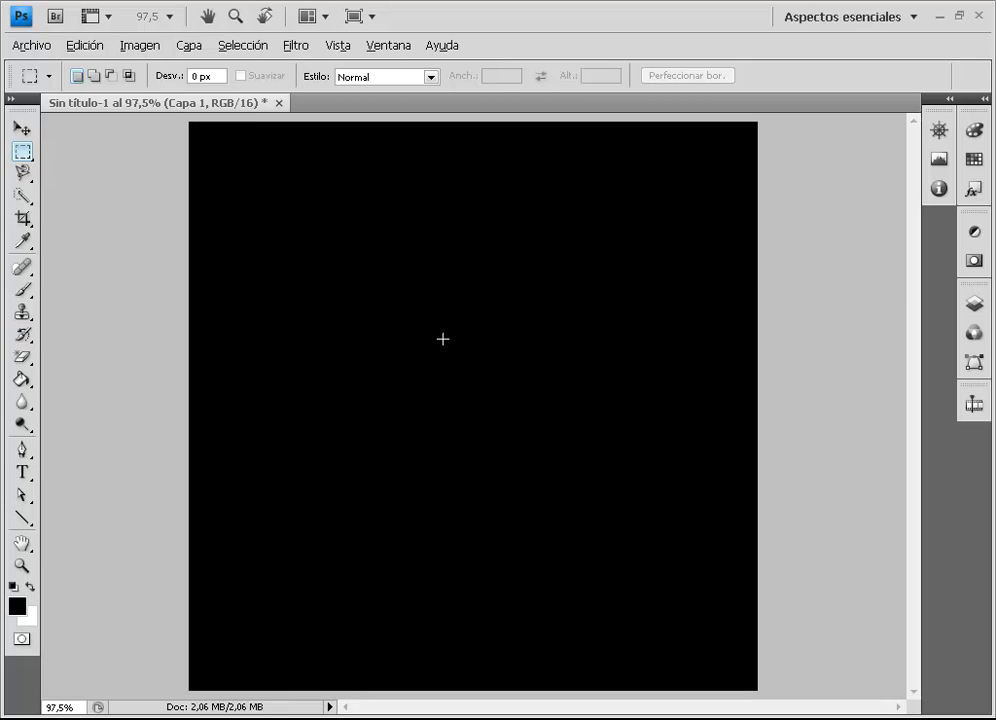
pyautogui.click(980, 310)
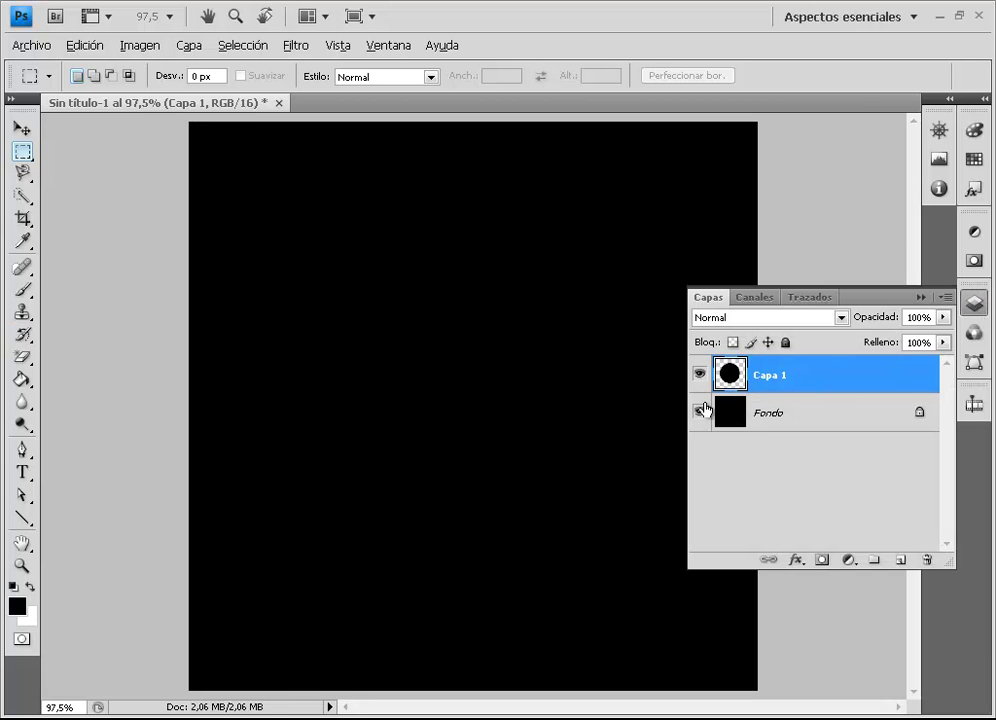
pyautogui.click(701, 412)
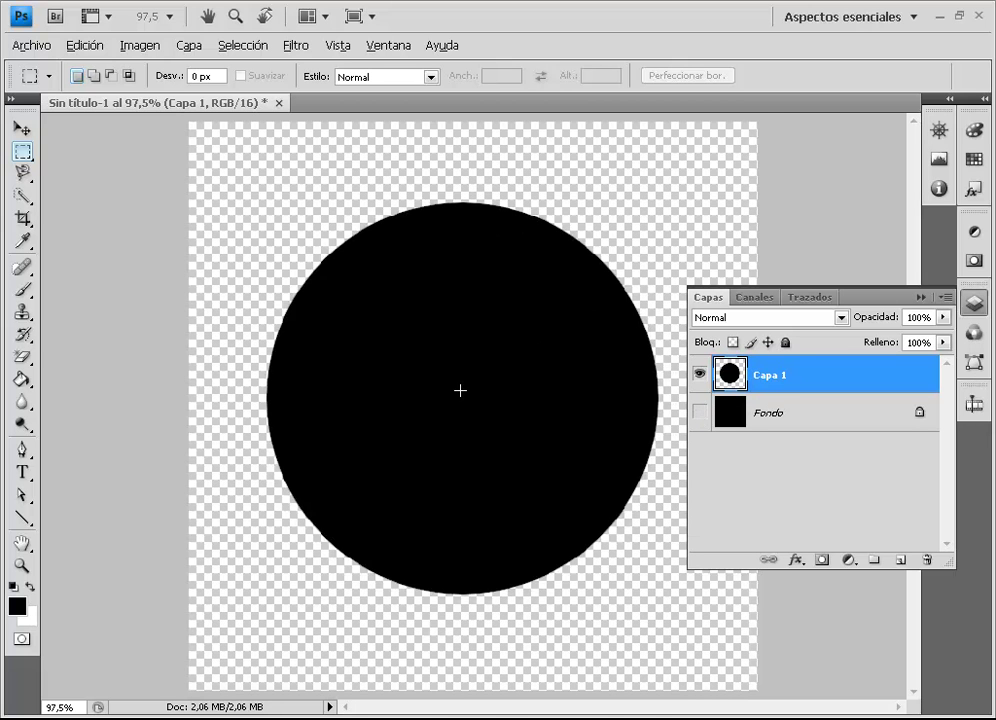
pyautogui.click(699, 412)
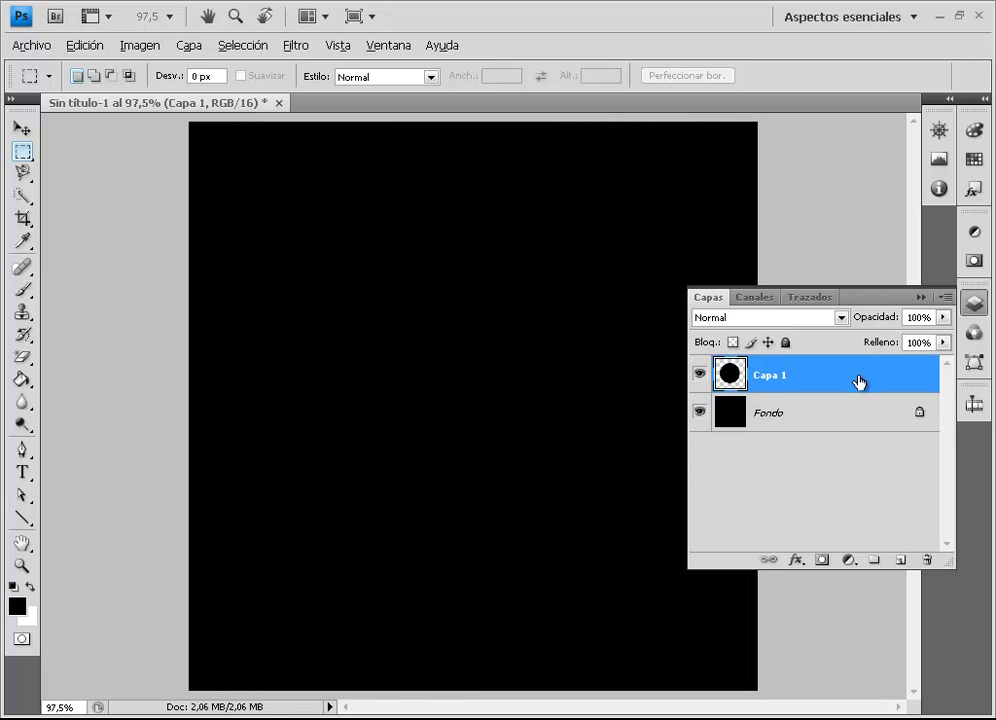
# - Open Opciones de fusión for Capa 1 from its layer context menu
pyautogui.doubleClick(860, 385)
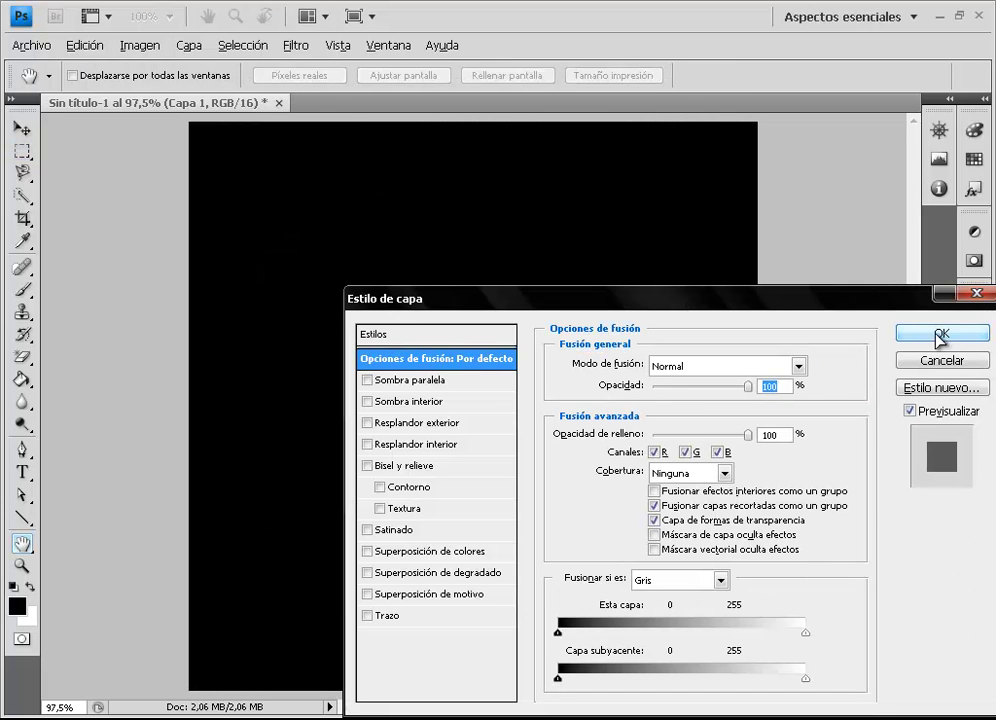
pyautogui.click(930, 334)
pyautogui.rightClick(831, 382)
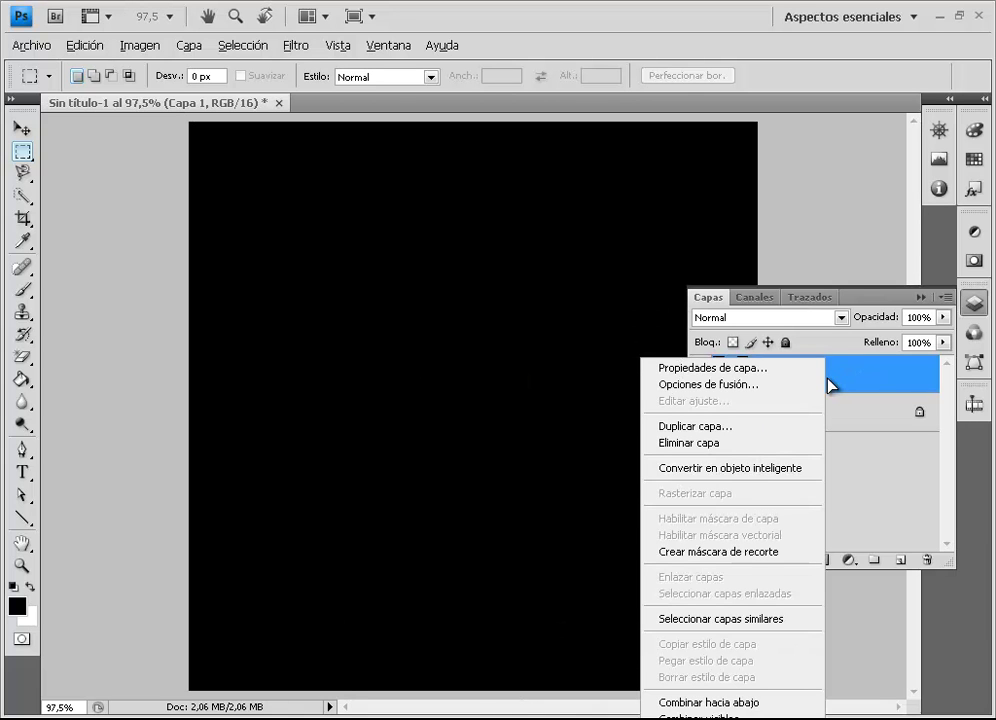
pyautogui.click(742, 372)
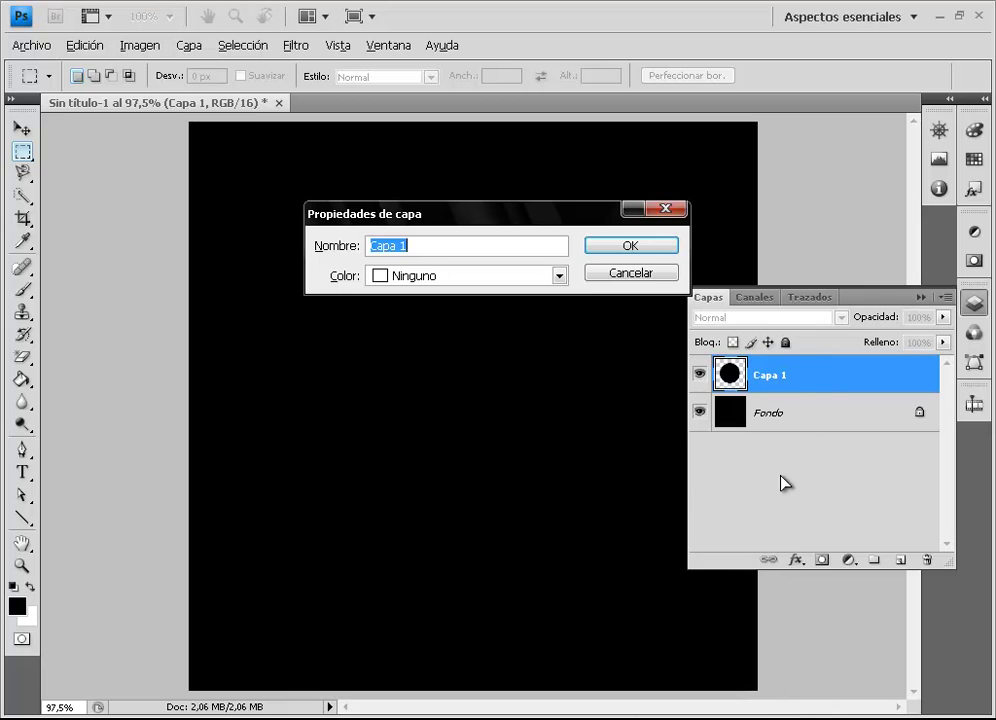
pyautogui.click(640, 275)
pyautogui.rightClick(827, 380)
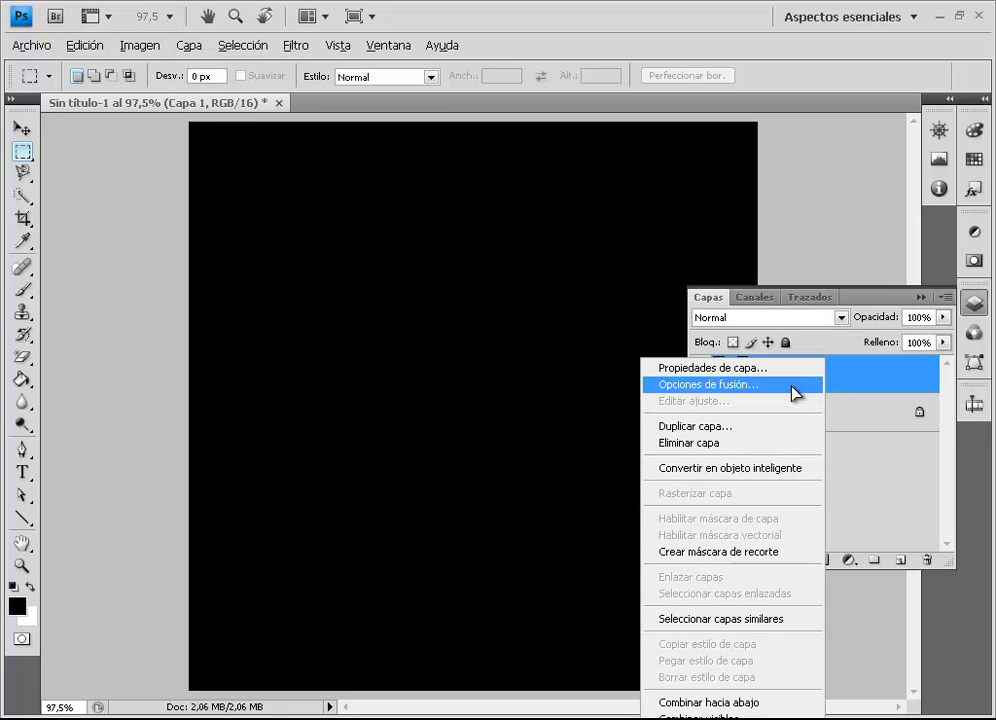
pyautogui.click(708, 384)
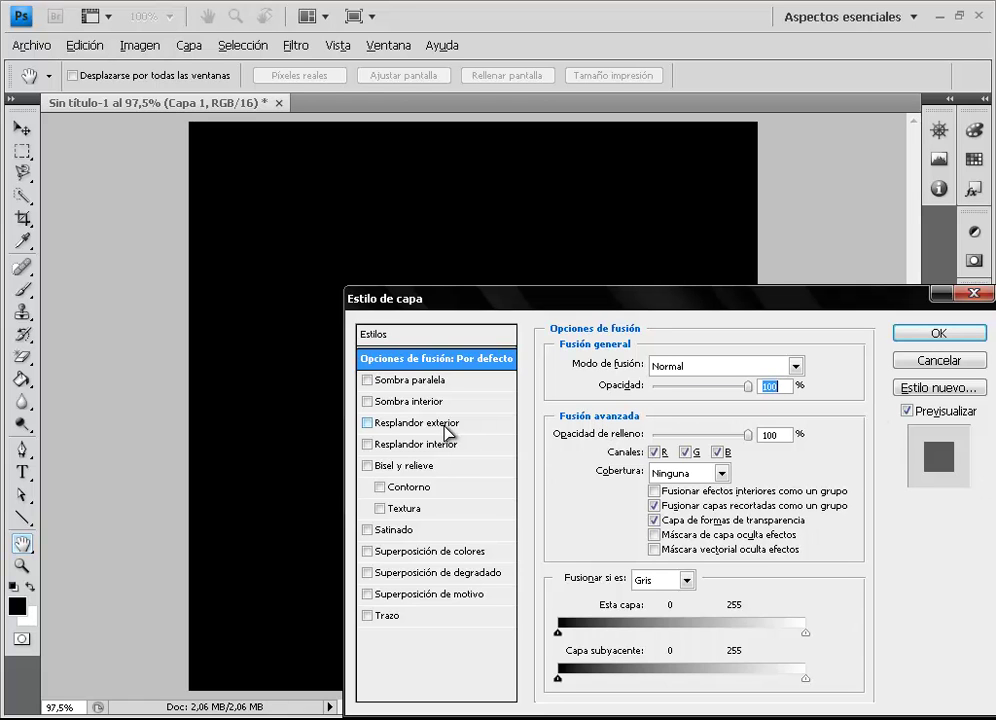
# - Enable a white Resplandor exterior at 100% opacity with 158 px size
pyautogui.click(367, 423)
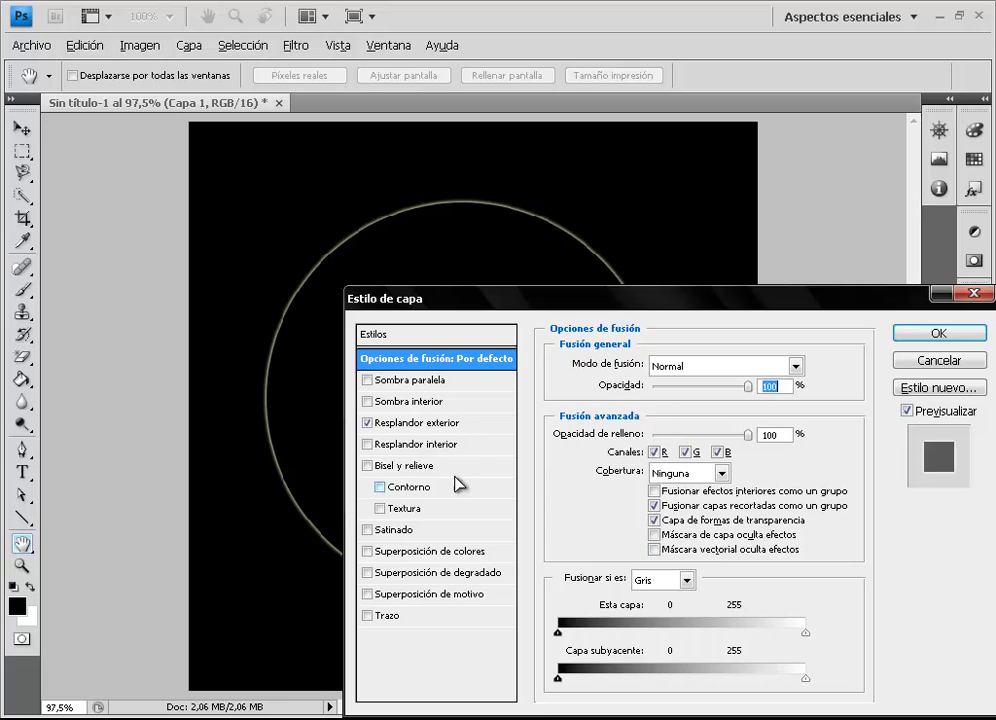
pyautogui.click(422, 424)
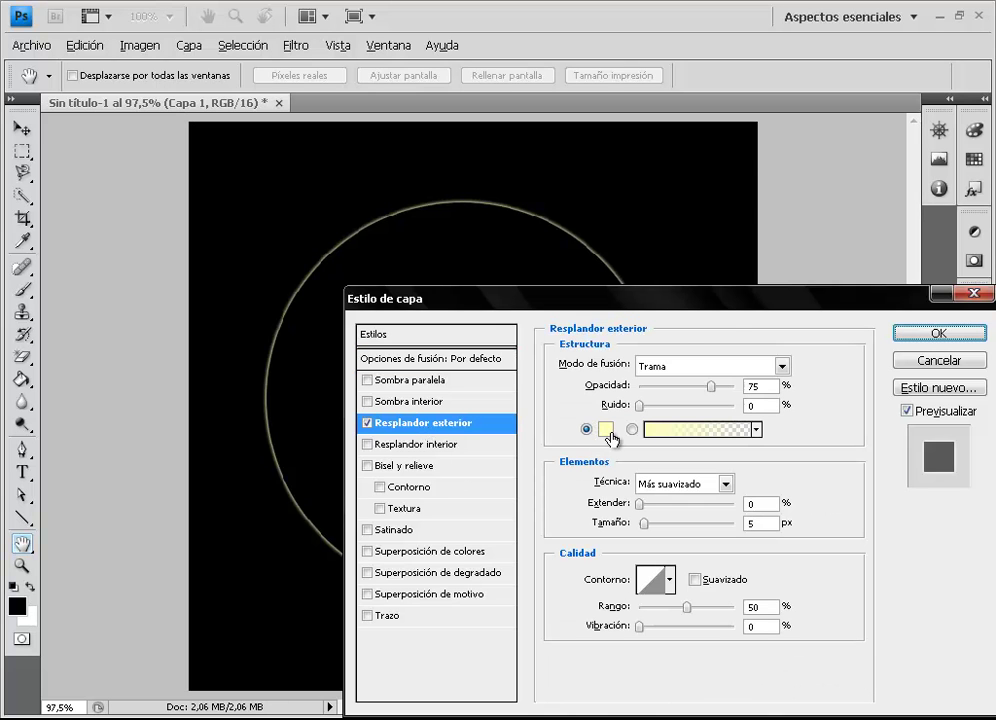
pyautogui.click(605, 430)
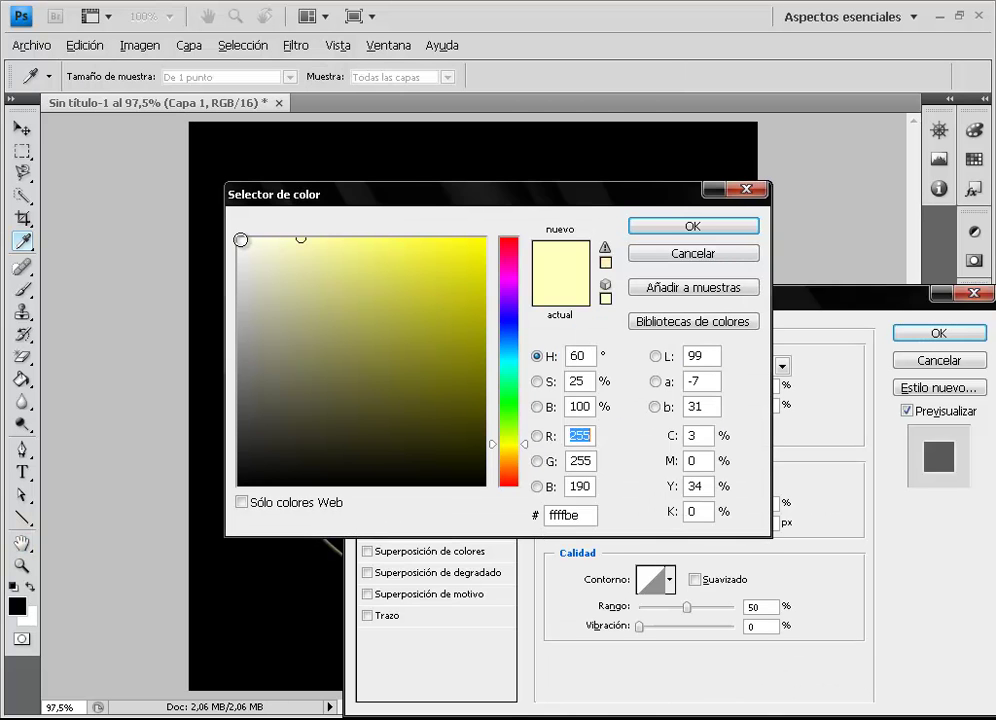
pyautogui.click(240, 240)
pyautogui.click(684, 233)
pyautogui.moveTo(714, 392); pyautogui.dragTo(820, 400)
pyautogui.moveTo(643, 533)
pyautogui.mouseDown()
pyautogui.moveTo(699, 530)
pyautogui.moveTo(672, 527)
pyautogui.mouseUp()
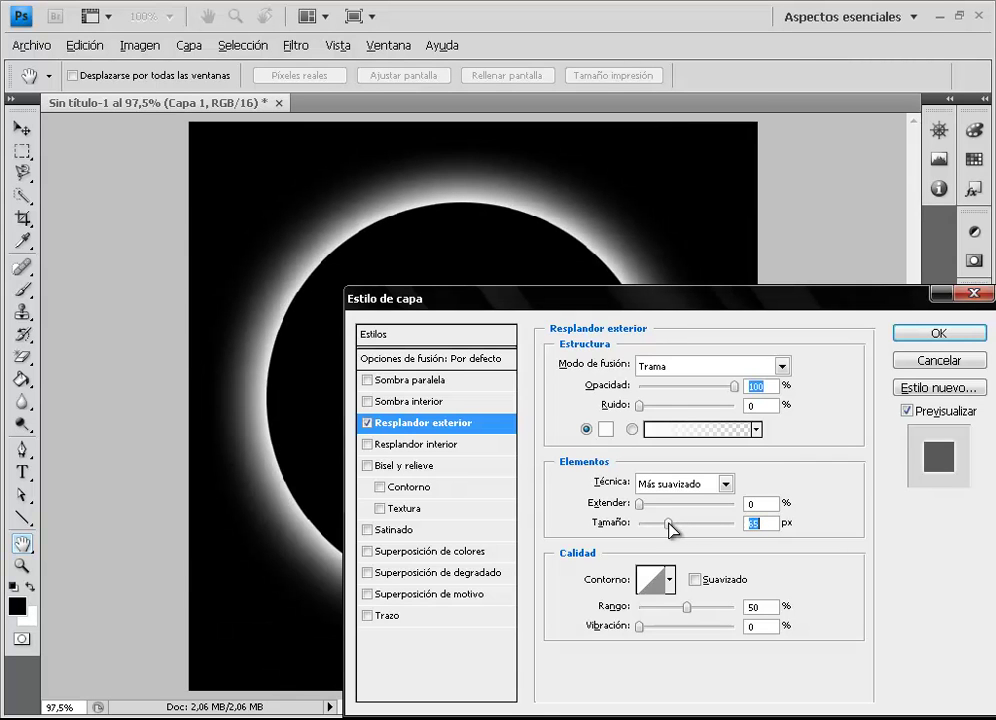
# - Enable a #298cfb blue Resplandor interior at 100% opacity, widened to 18 px
pyautogui.click(418, 447)
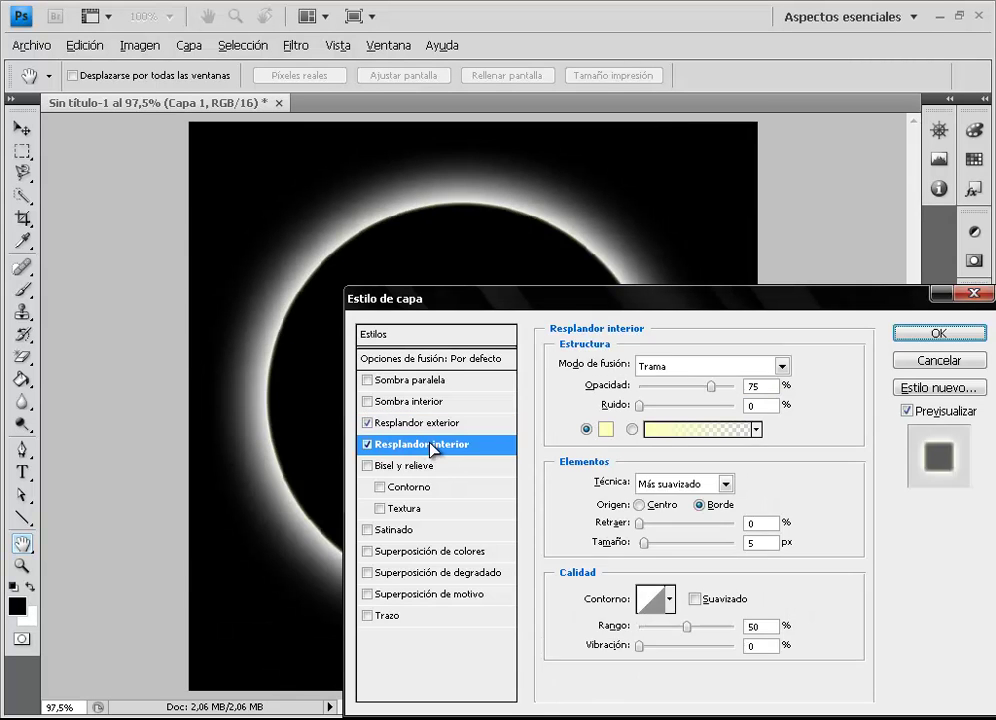
pyautogui.click(608, 430)
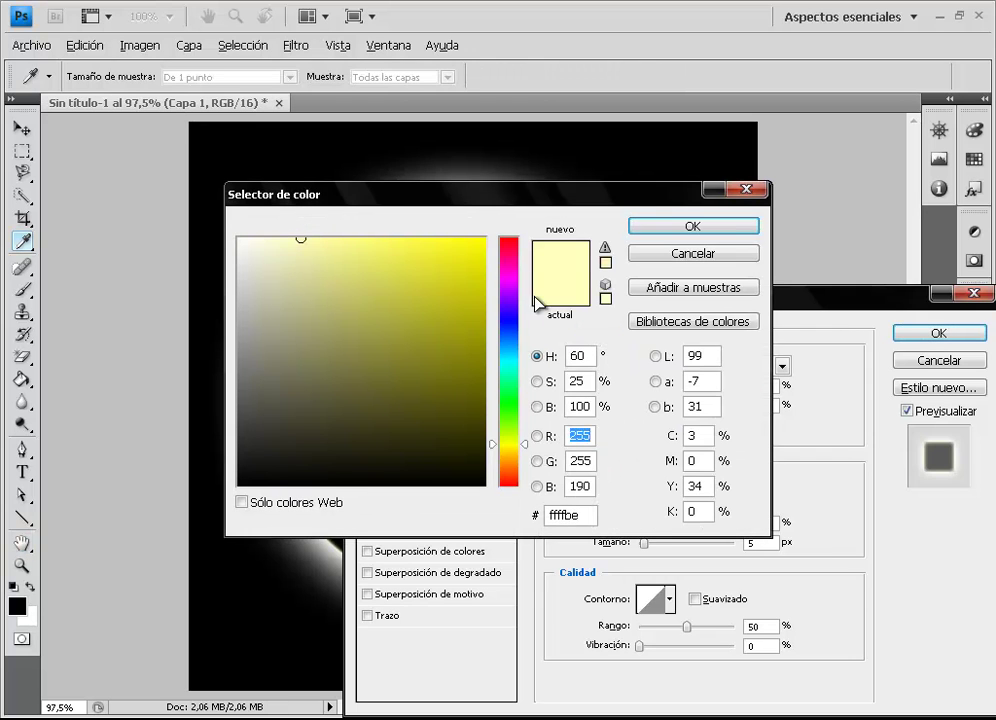
pyautogui.click(510, 340)
pyautogui.click(445, 242)
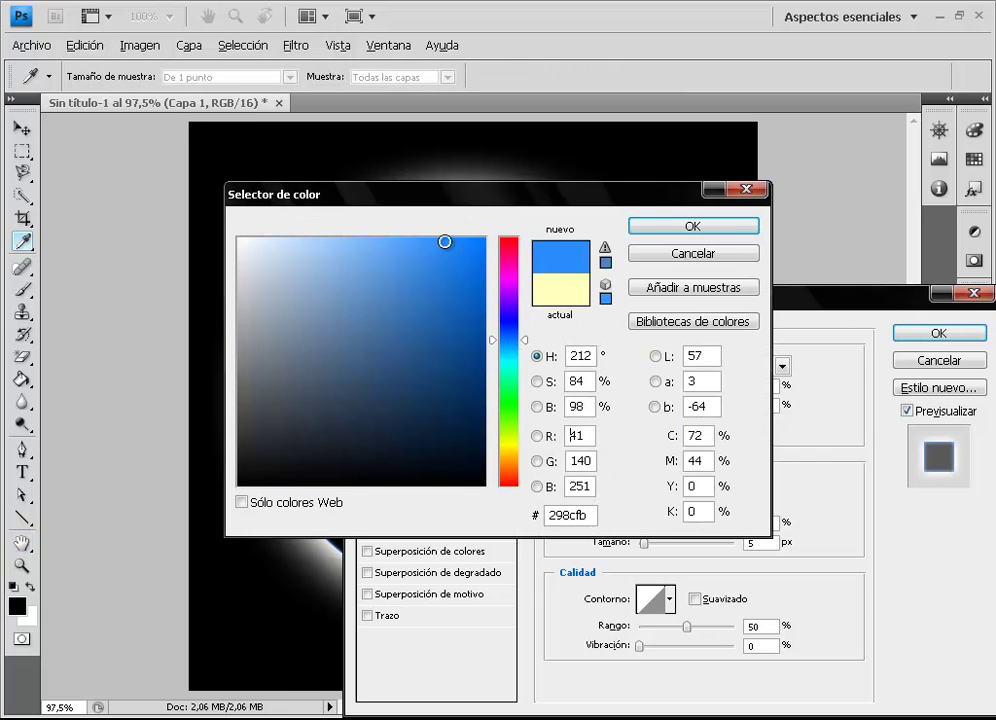
pyautogui.click(678, 233)
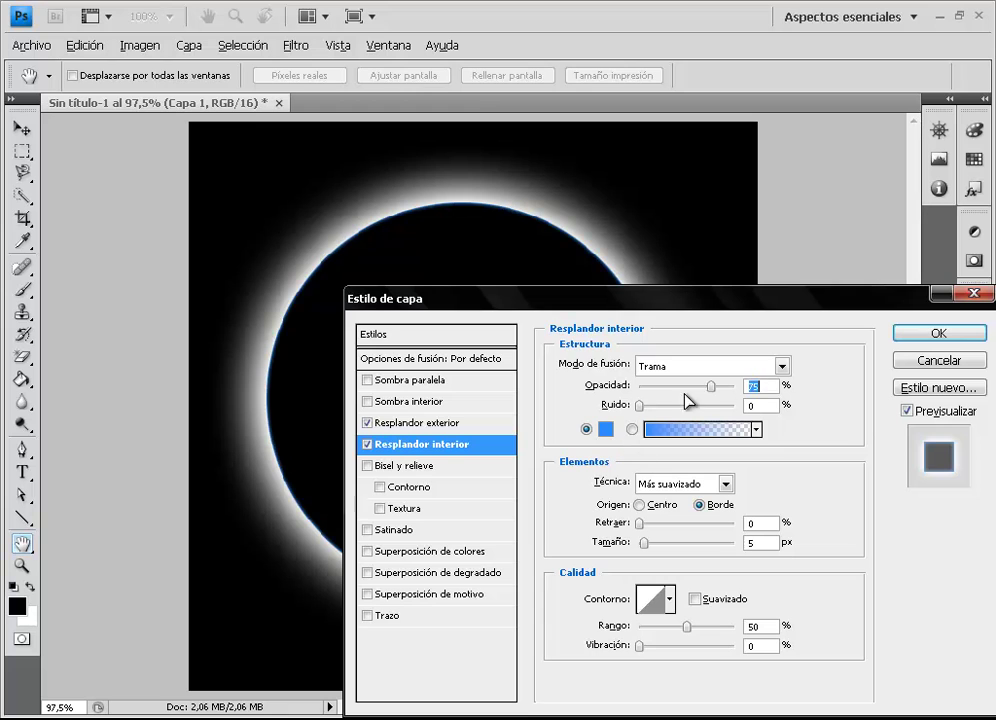
pyautogui.moveTo(717, 390); pyautogui.dragTo(884, 398)
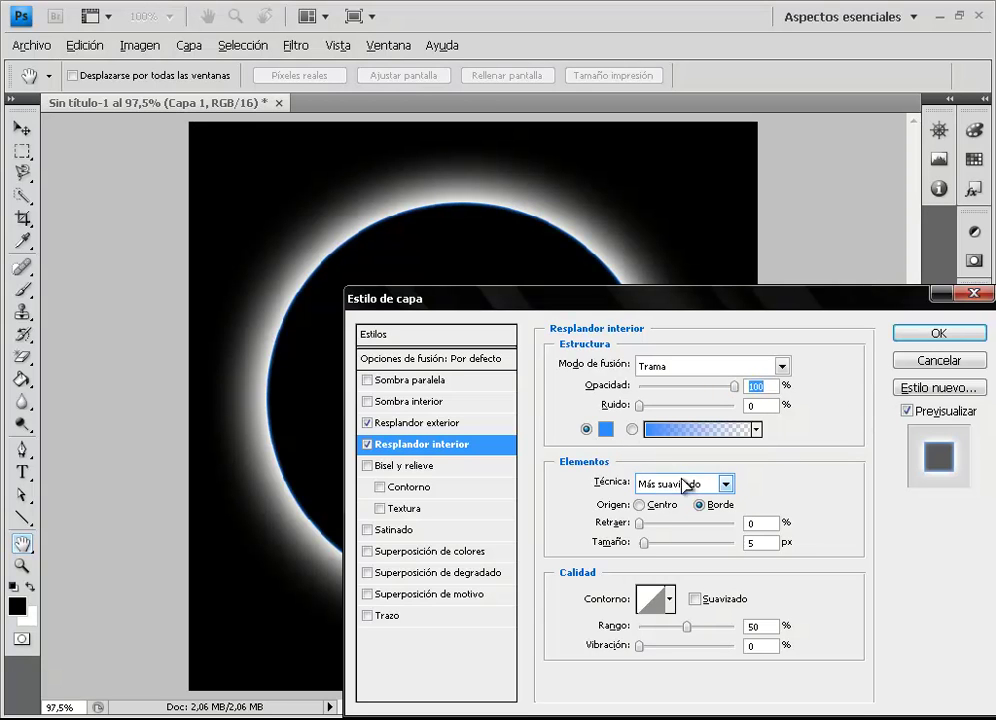
pyautogui.moveTo(644, 542); pyautogui.dragTo(655, 547)
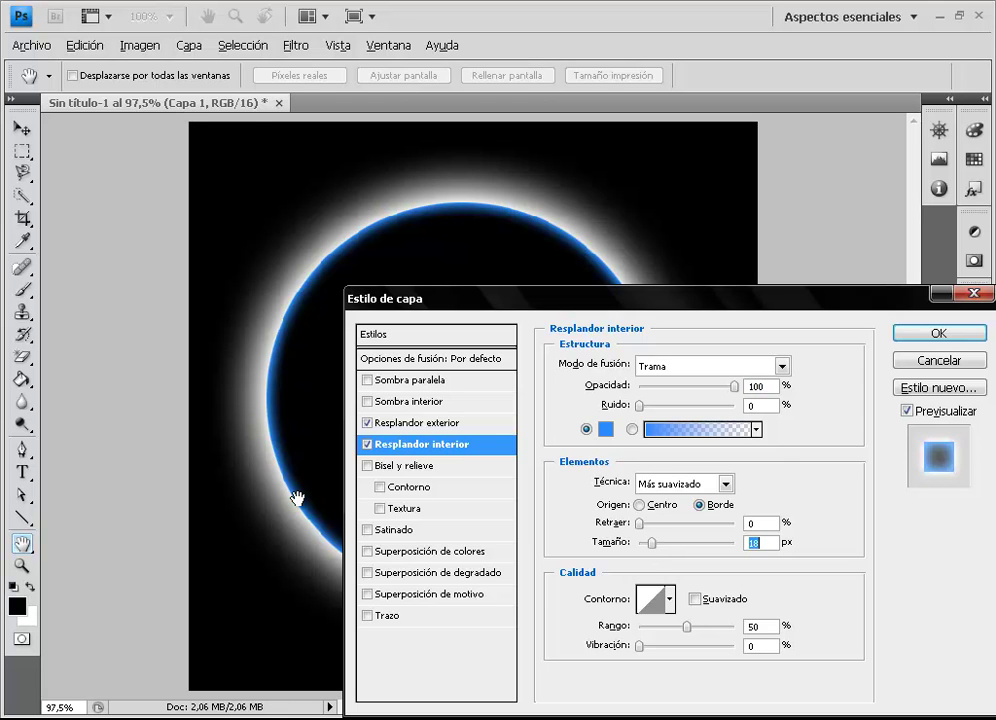
# - Add Bisel y relieve with 1000% depth and larger size, plus Contorno at 100% range
pyautogui.click(405, 467)
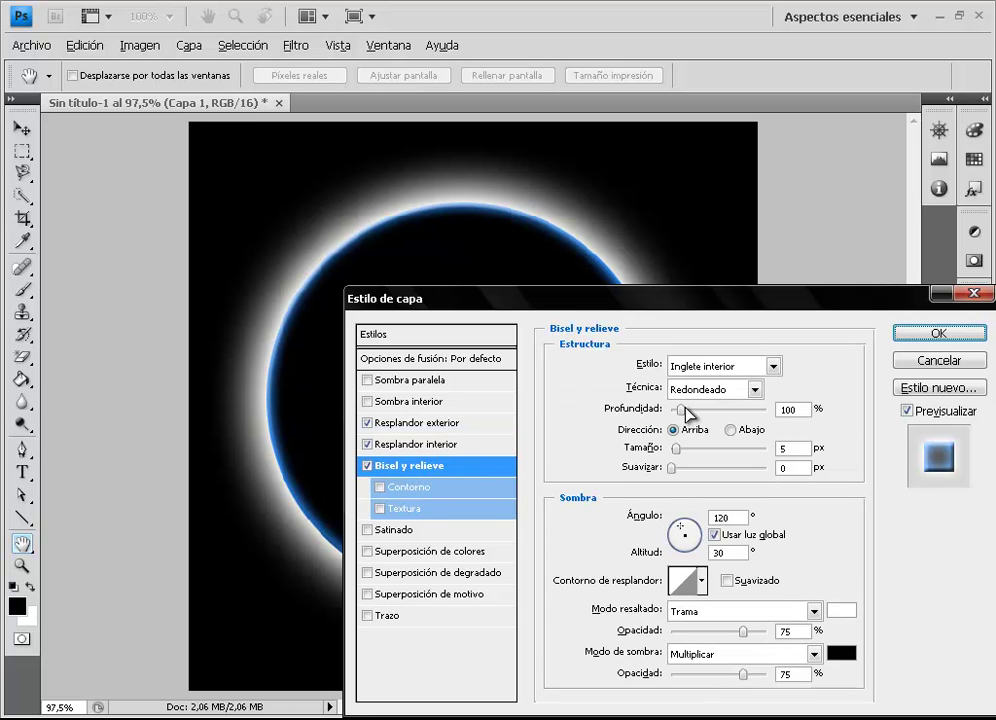
pyautogui.moveTo(681, 411); pyautogui.dragTo(770, 410)
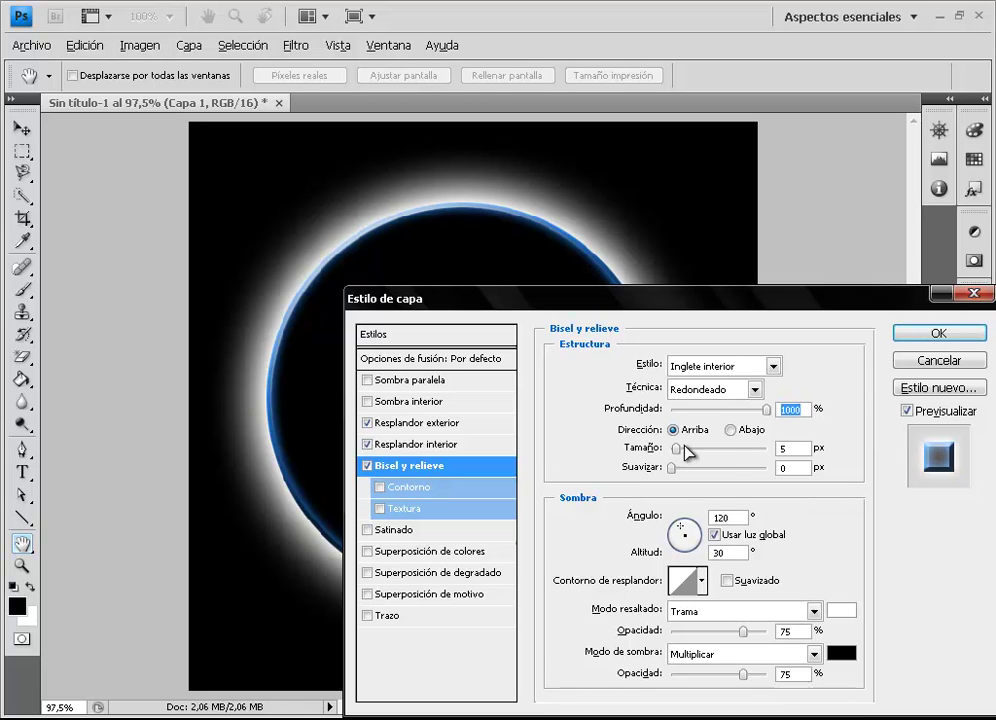
pyautogui.moveTo(677, 456); pyautogui.dragTo(685, 451)
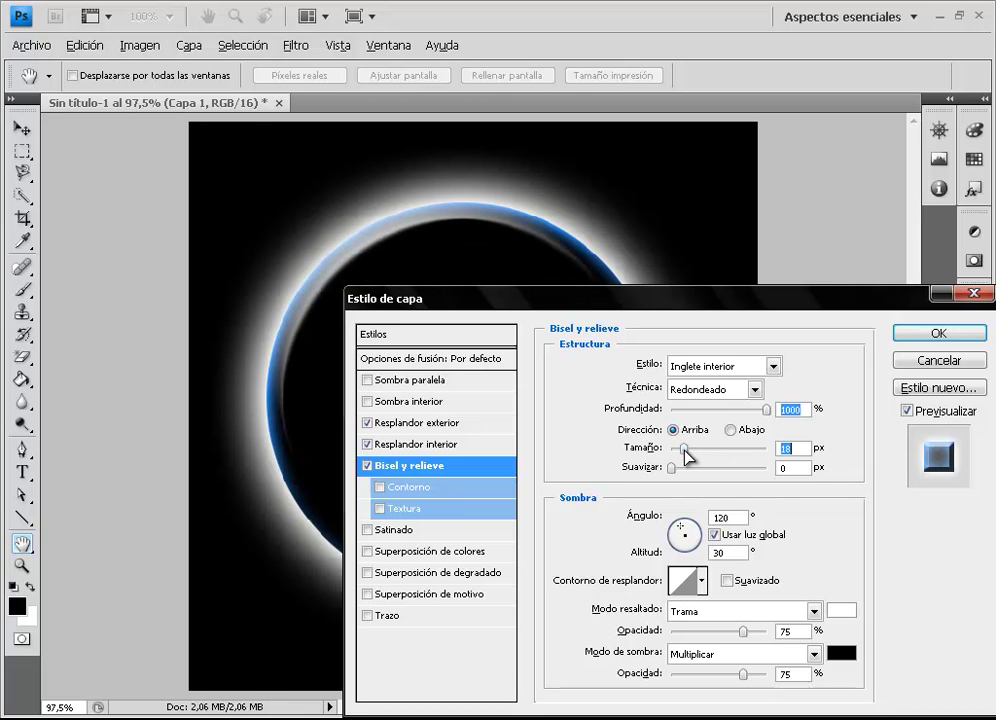
pyautogui.click(410, 490)
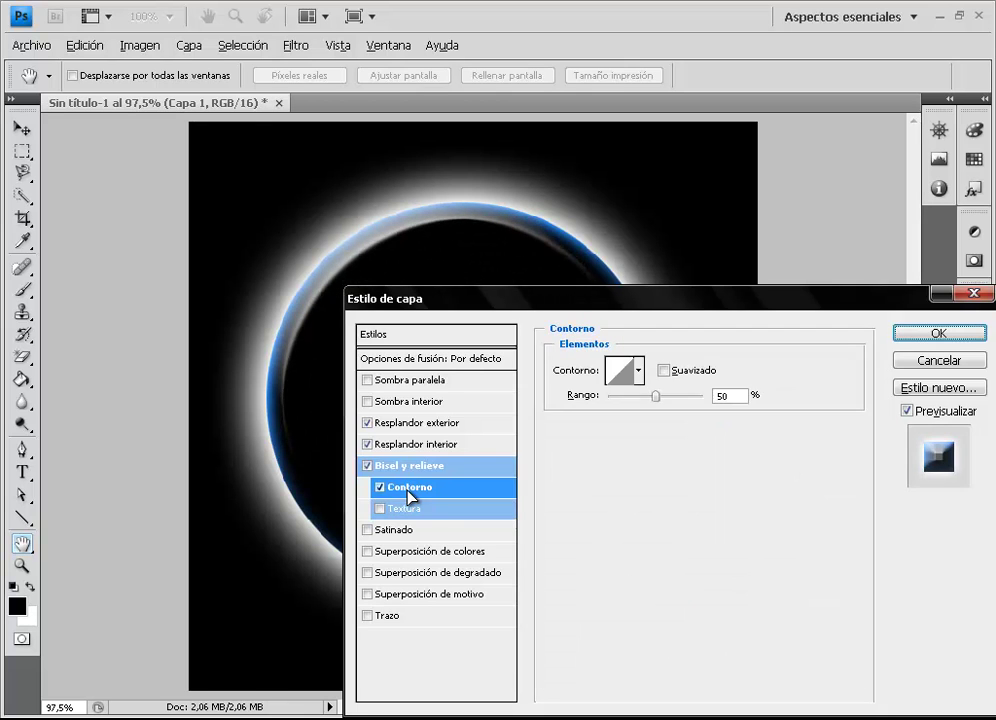
pyautogui.moveTo(660, 402)
pyautogui.mouseDown()
pyautogui.moveTo(673, 415)
pyautogui.moveTo(800, 423)
pyautogui.mouseUp()
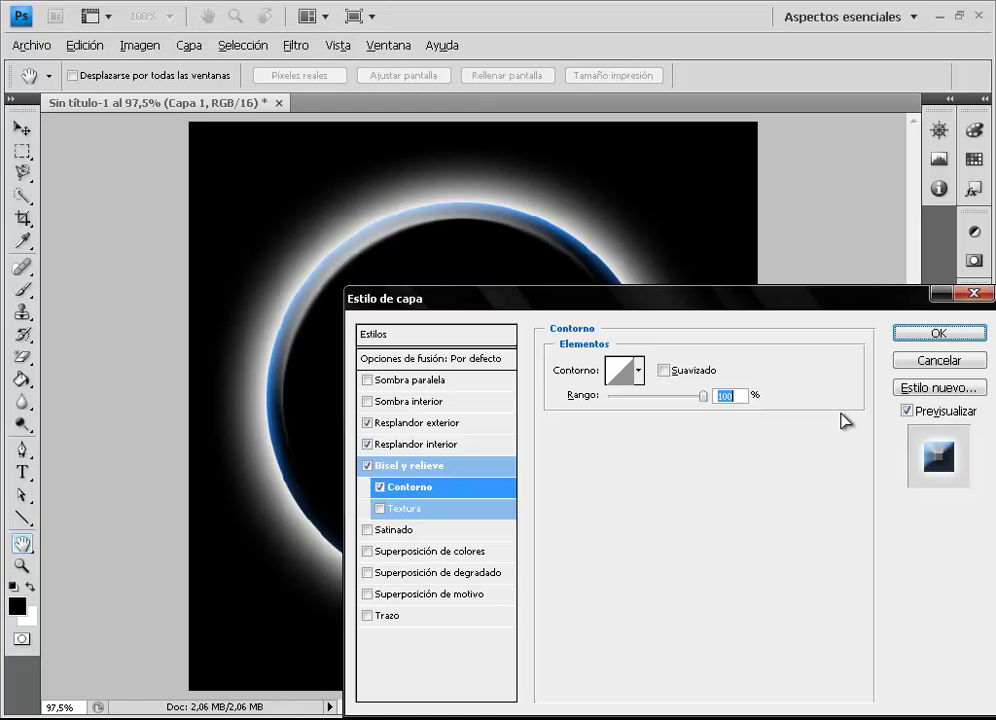
pyautogui.moveTo(703, 398); pyautogui.dragTo(541, 400)
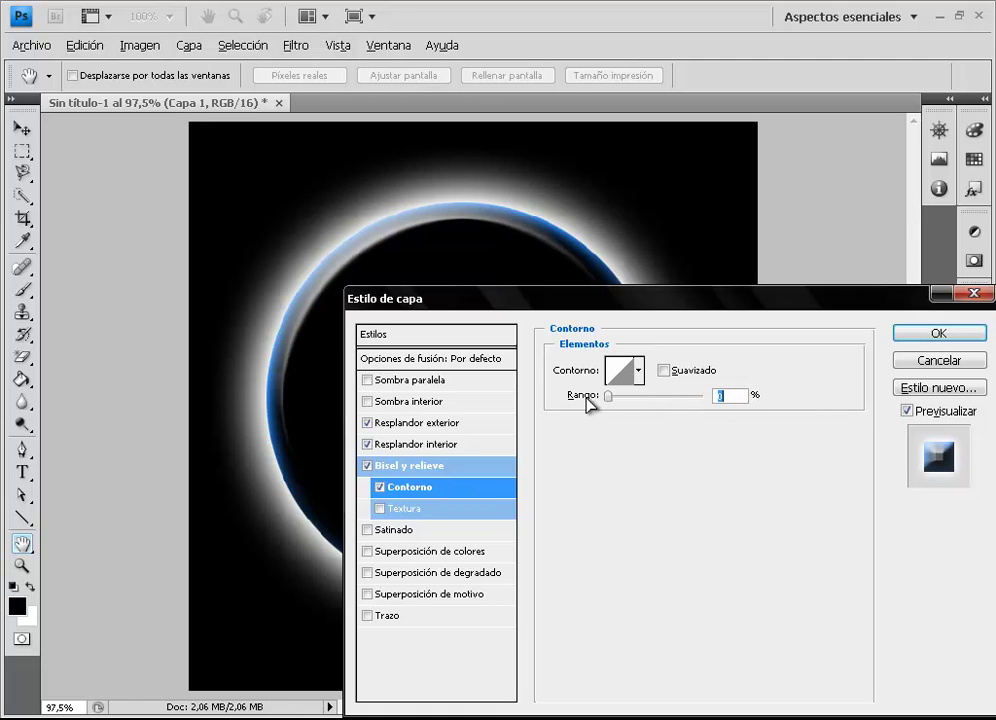
pyautogui.moveTo(616, 403); pyautogui.dragTo(705, 407)
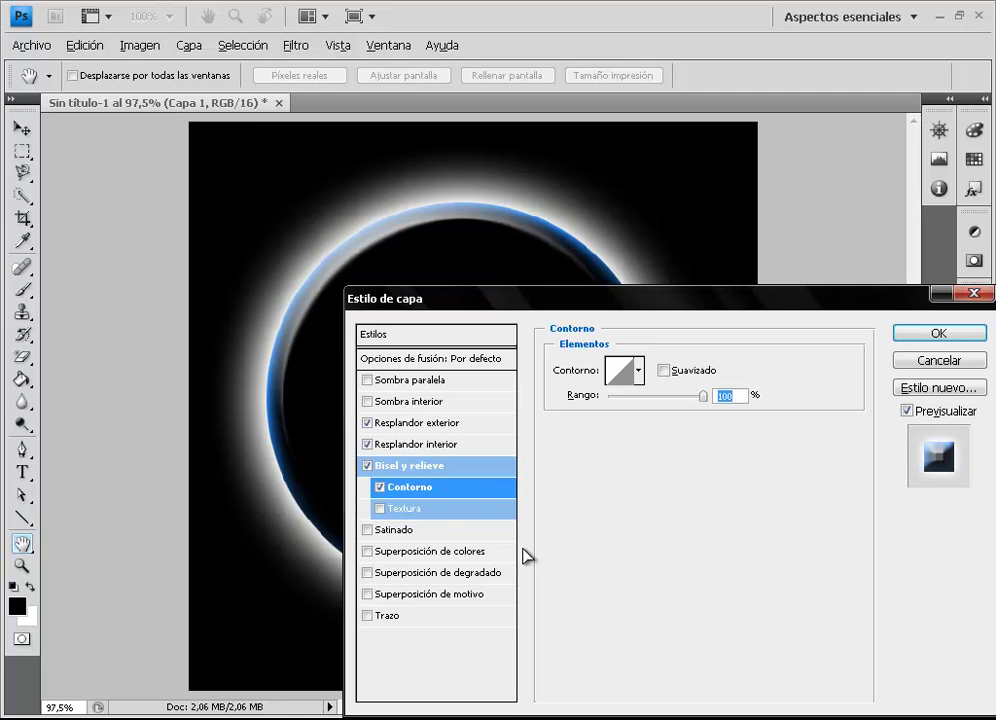
# - Try and remove Satinado, commit the layer style with OK, and collapse the Layers panel
pyautogui.click(393, 530)
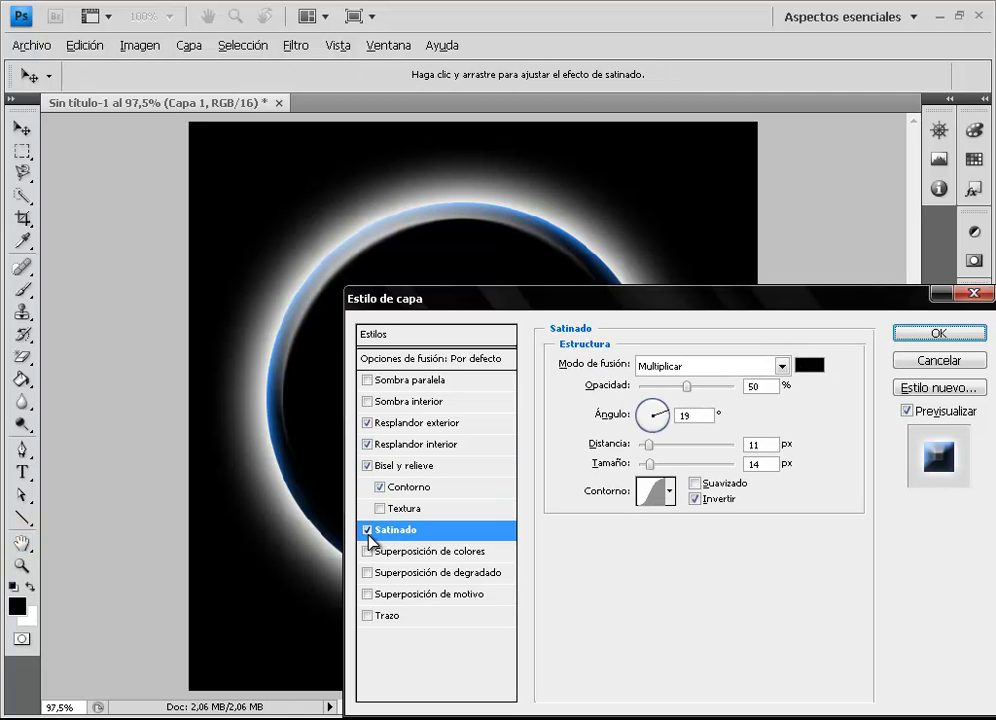
pyautogui.press('space')
pyautogui.click(940, 336)
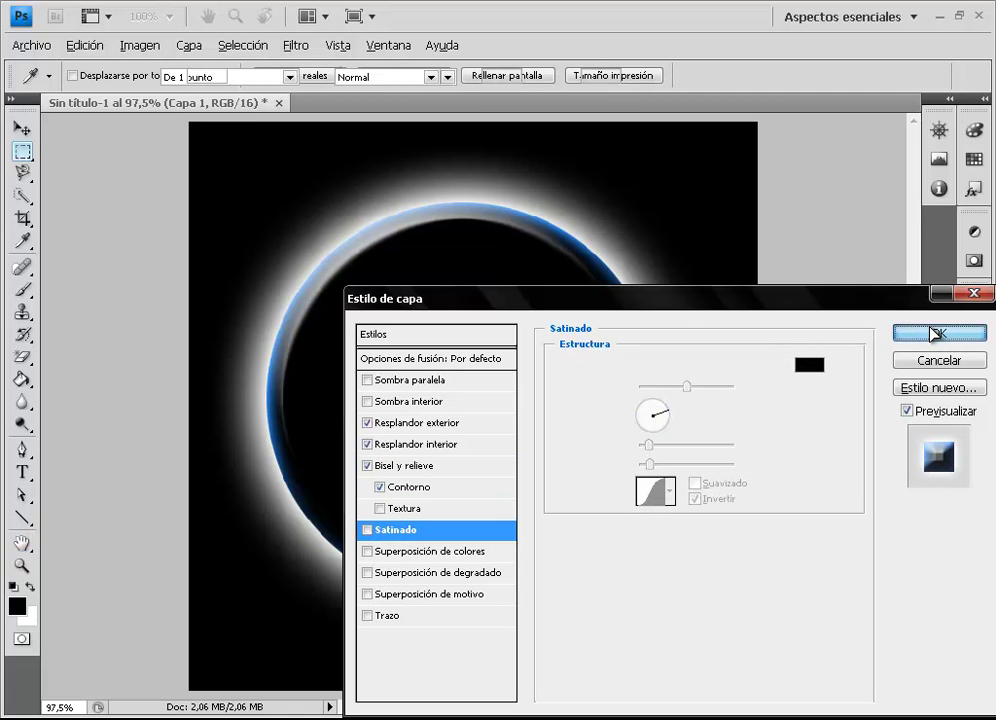
pyautogui.click(934, 375)
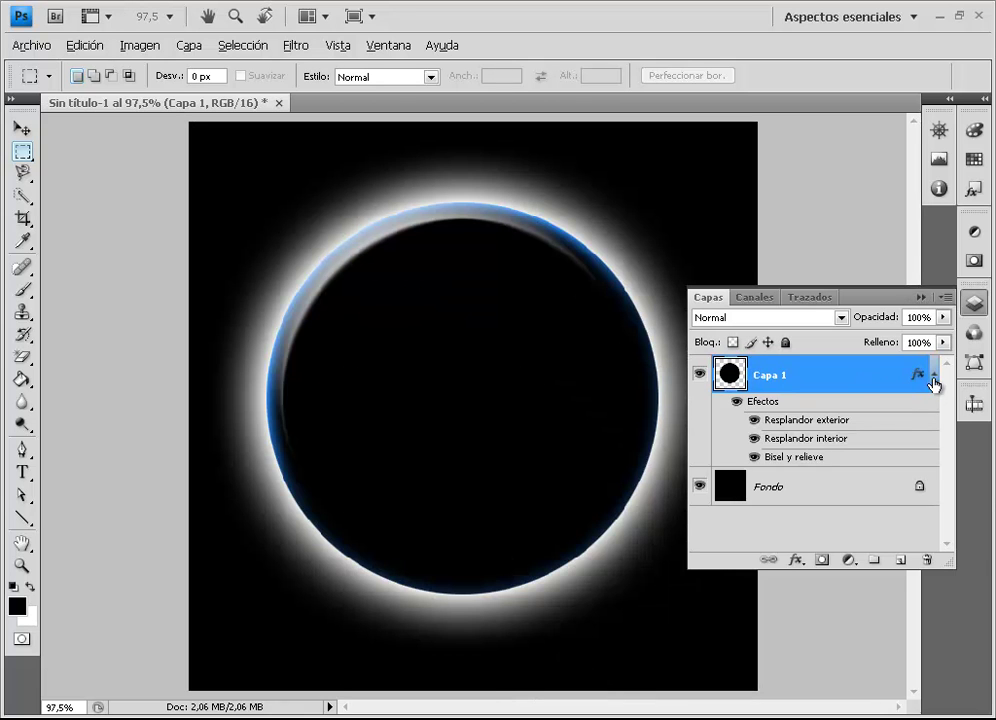
pyautogui.click(934, 378)
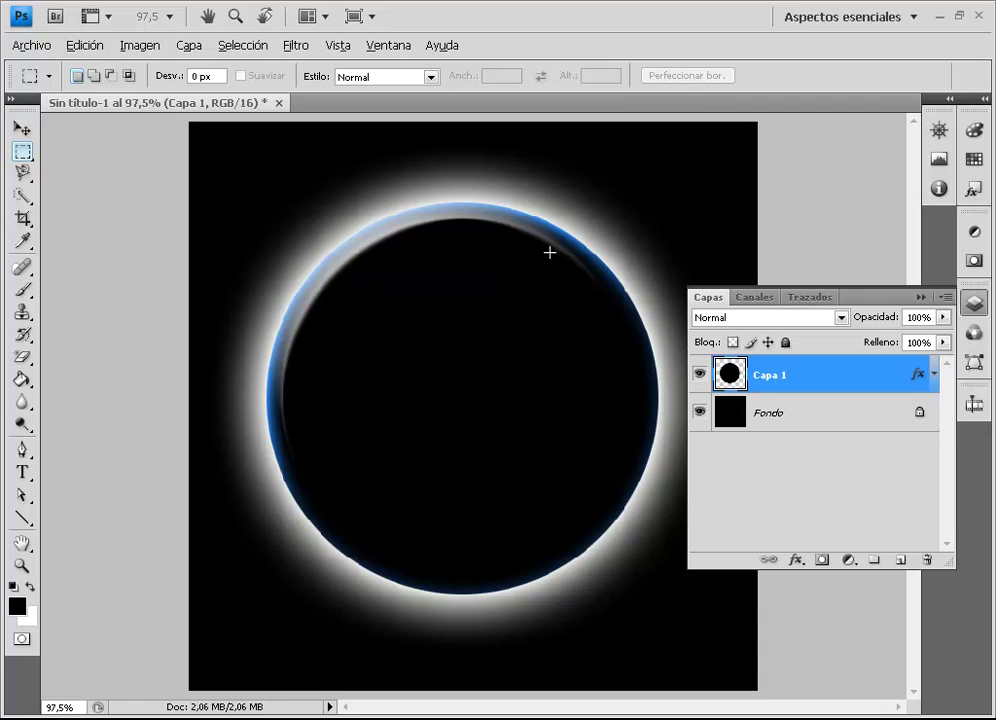
pyautogui.click(920, 297)
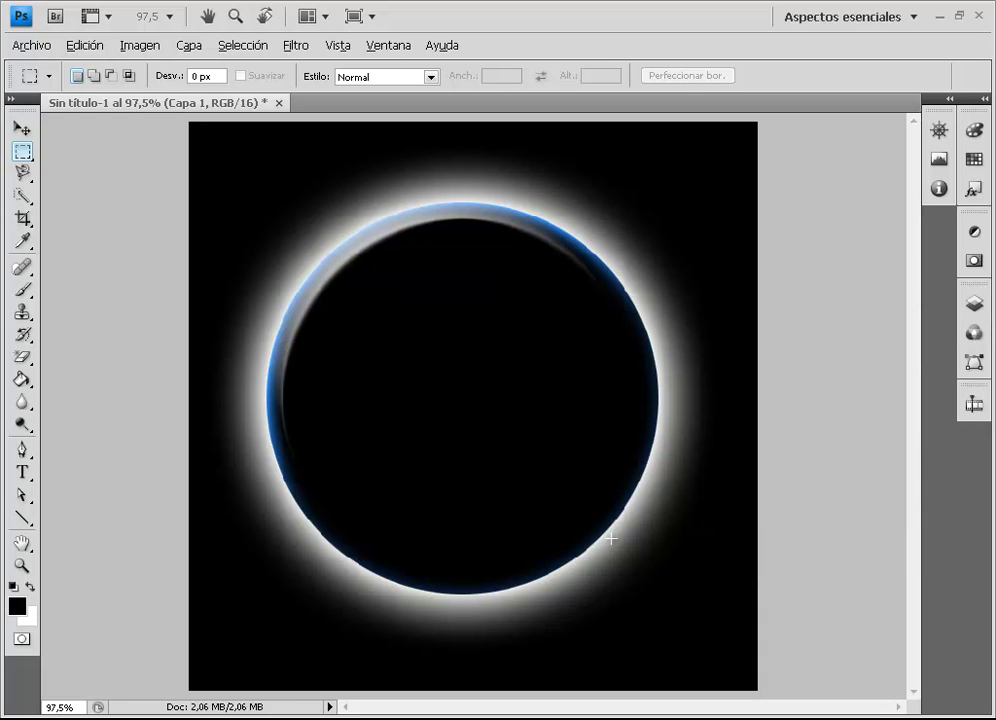
# - Apply a Destello lens flare, 105 mm prime lens at 135% brightness, on the orb's lower right
pyautogui.click(289, 46)
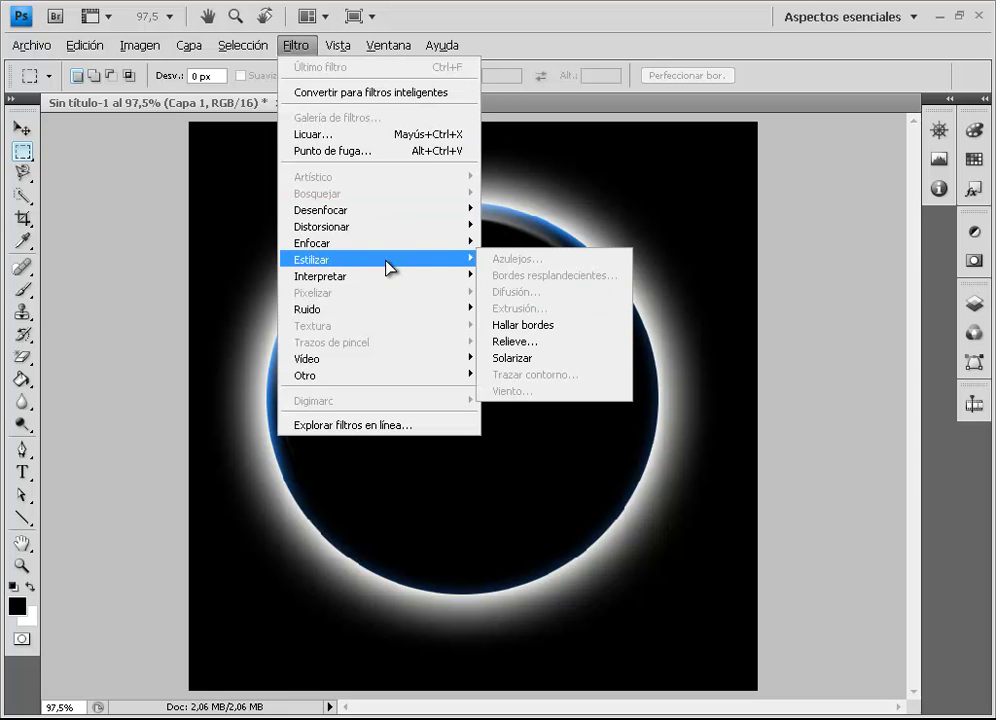
pyautogui.moveTo(320, 276)
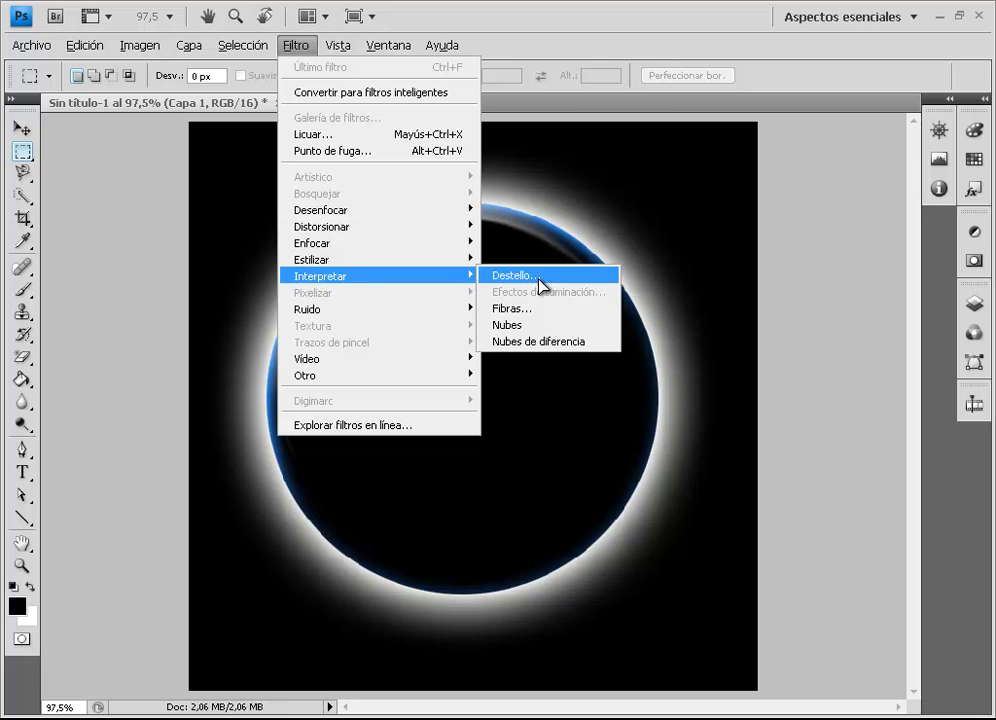
pyautogui.click(538, 277)
pyautogui.click(406, 498)
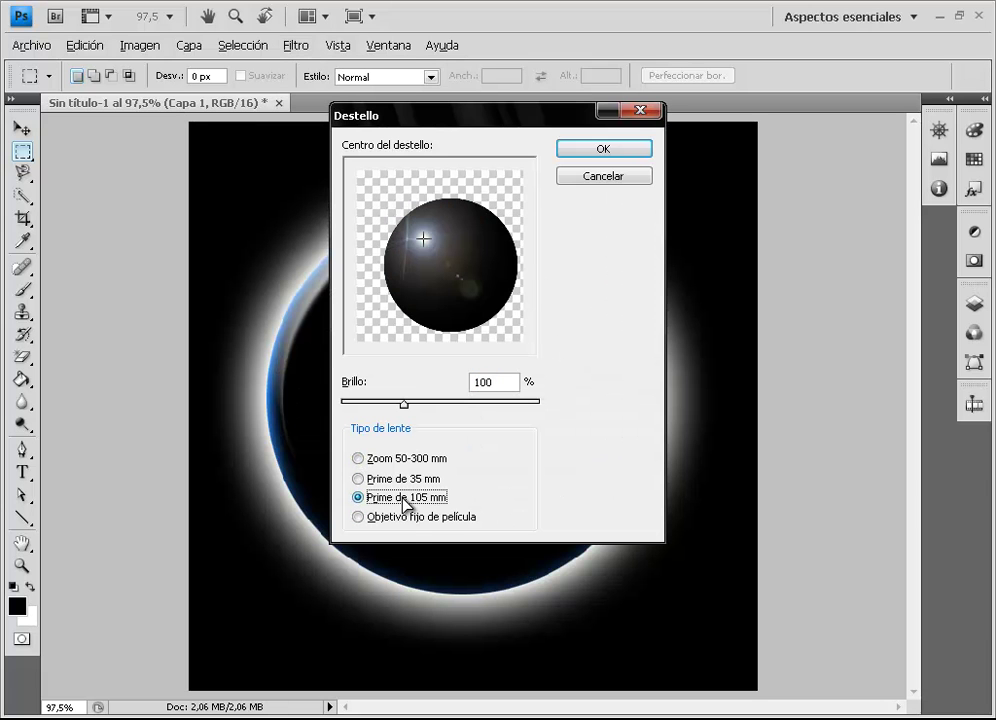
pyautogui.doubleClick(512, 382)
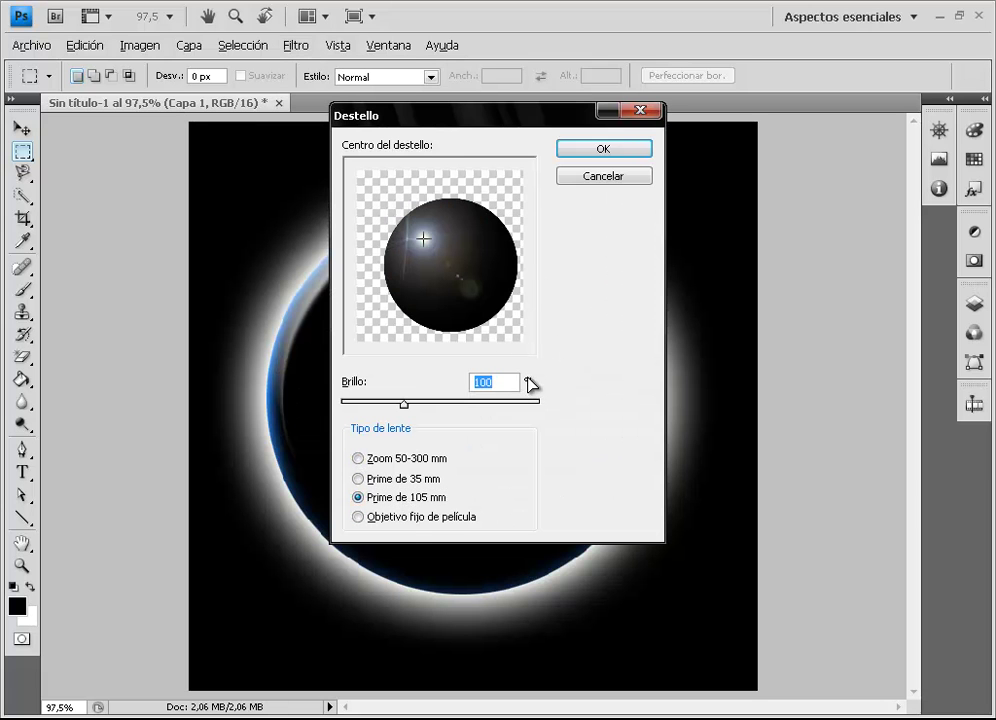
pyautogui.write('1345')
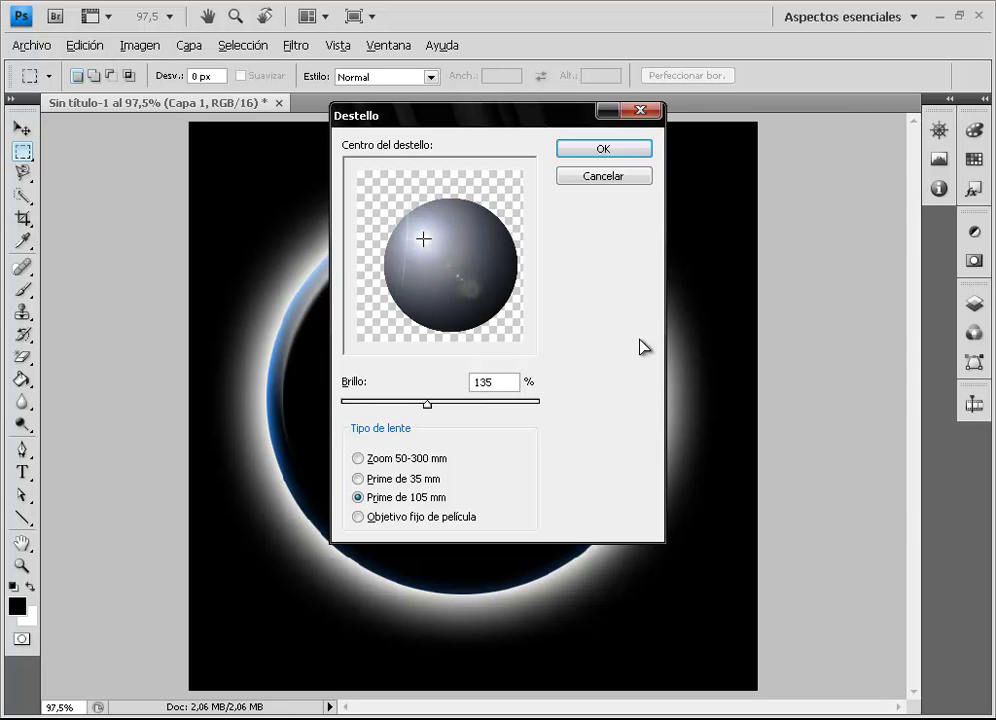
pyautogui.moveTo(487, 293); pyautogui.dragTo(502, 325)
pyautogui.click(496, 317)
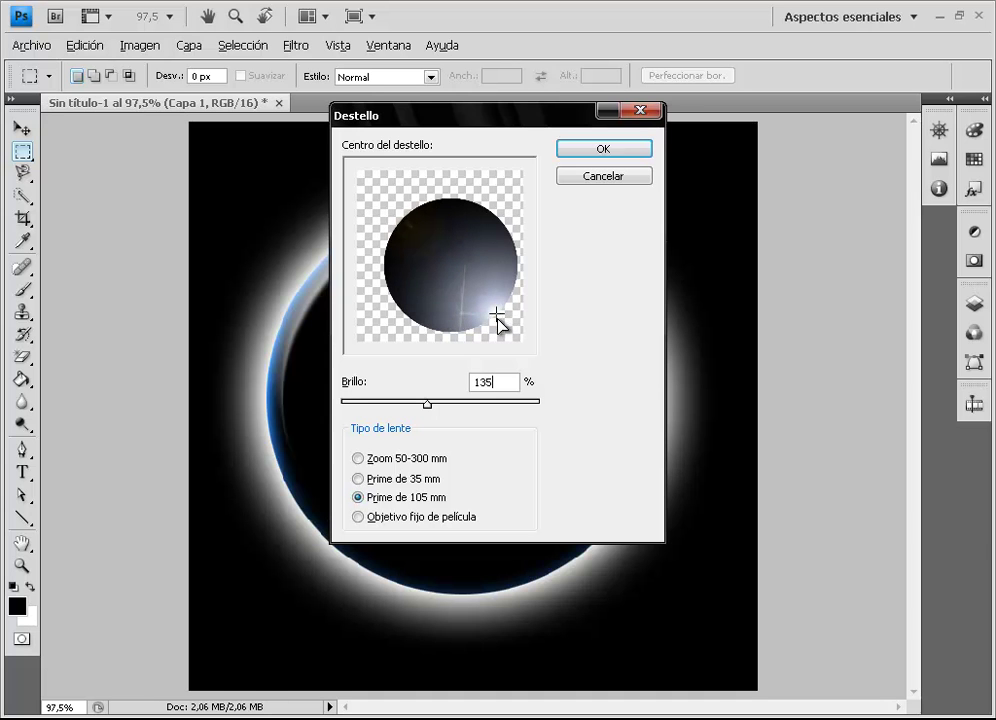
pyautogui.click(497, 320)
pyautogui.click(598, 150)
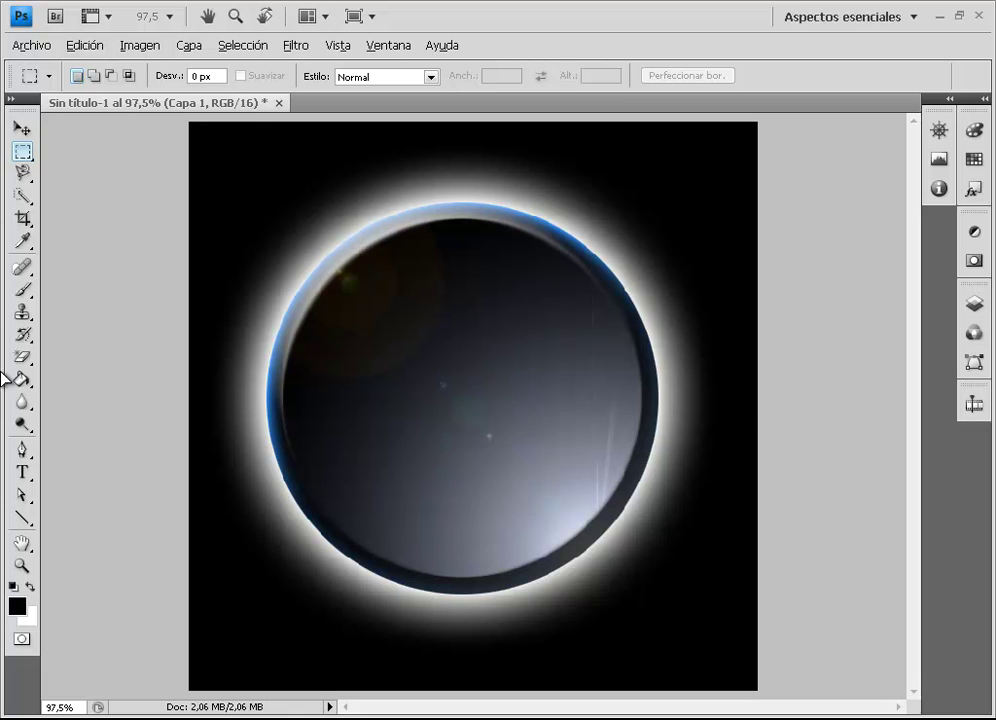
# - Select the Brush tool and add a new empty layer, Capa 2, above Capa 1
pyautogui.click(22, 289)
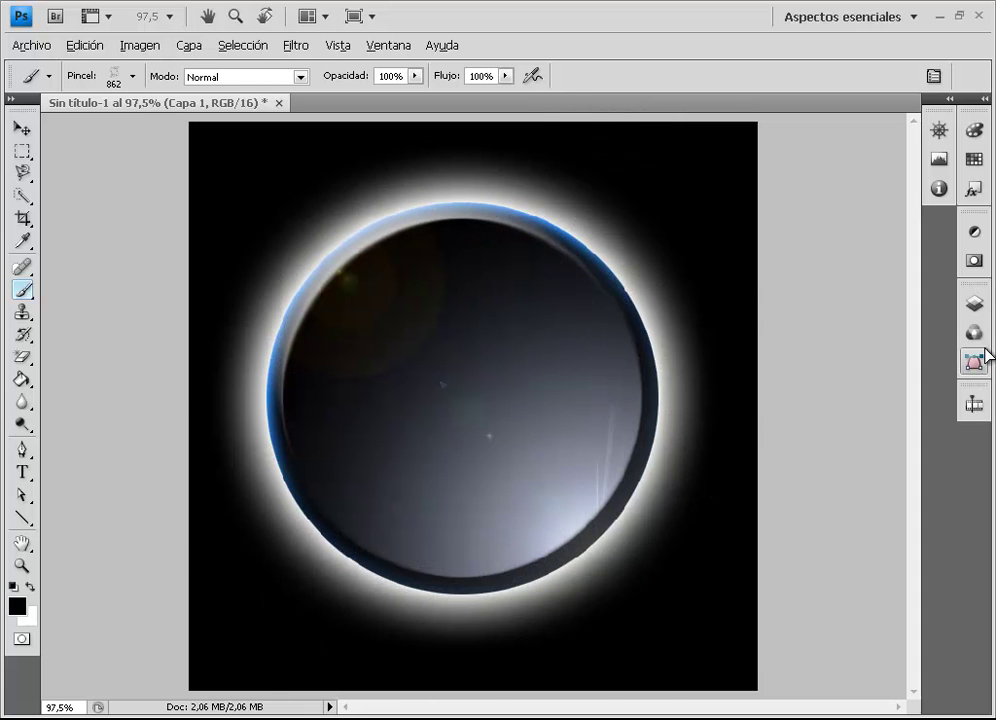
pyautogui.click(973, 303)
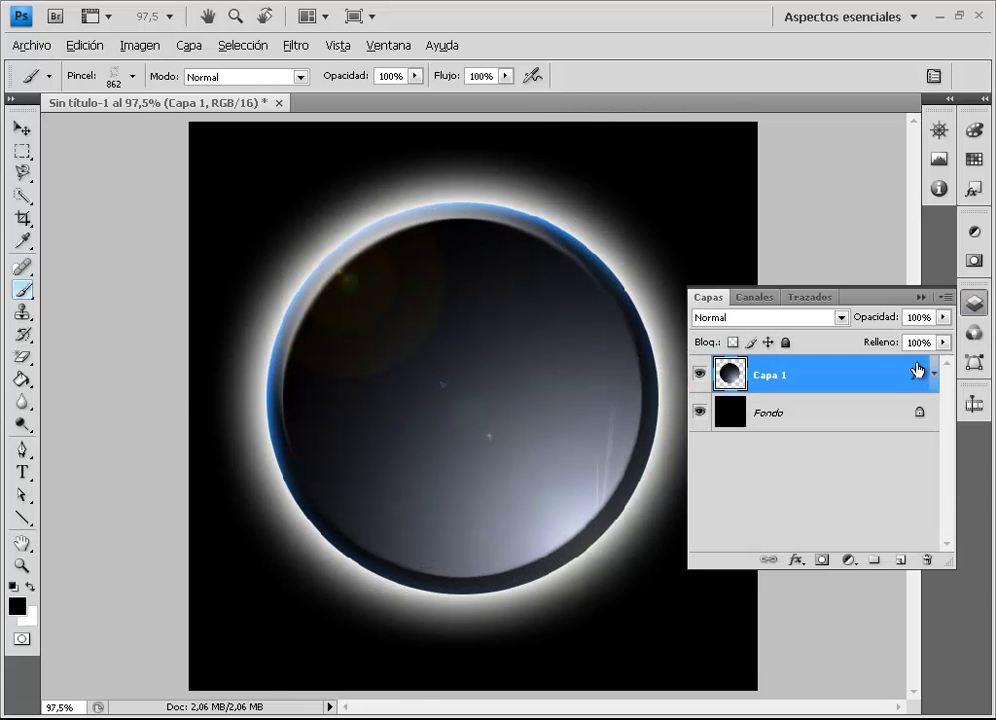
pyautogui.click(900, 559)
pyautogui.click(920, 297)
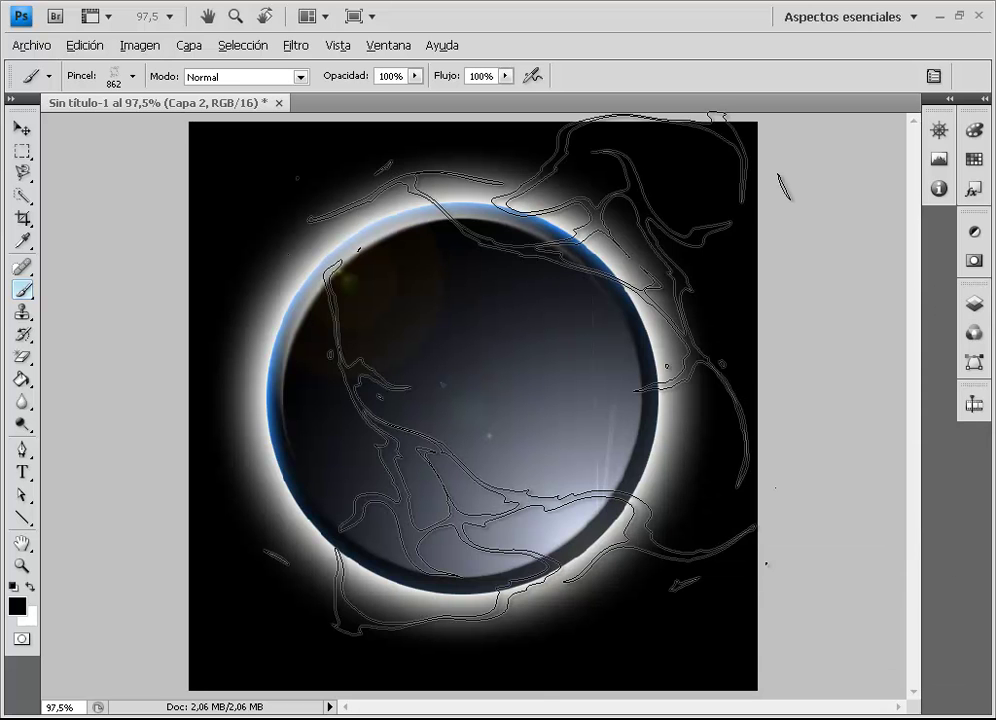
# - Load the 862 px swirl vein brush tip from the brush picker
pyautogui.rightClick(530, 392)
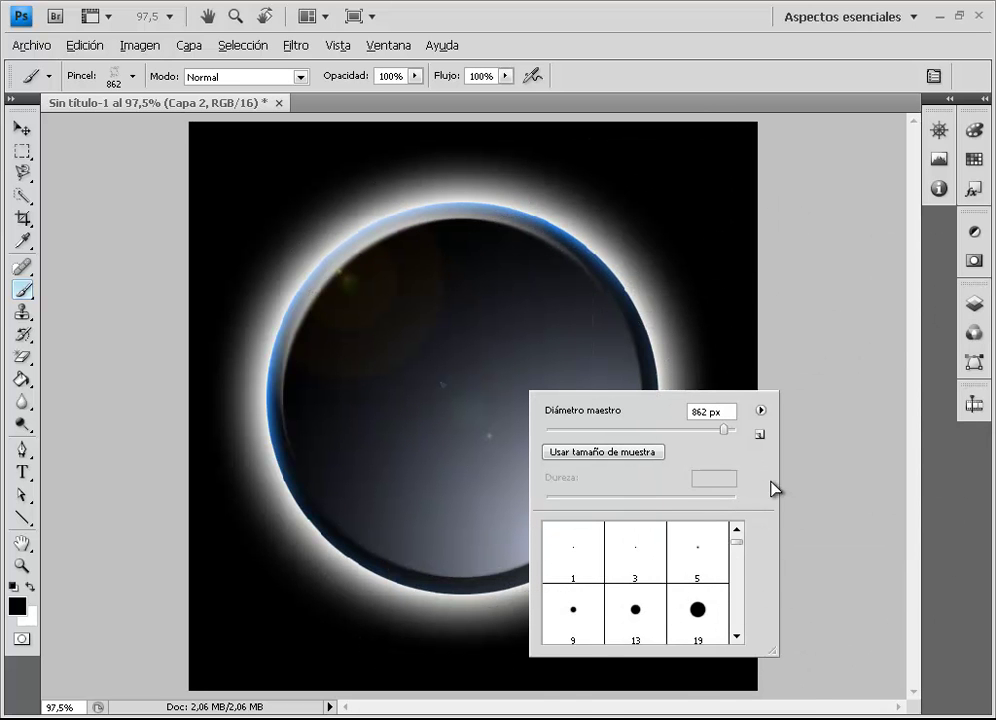
pyautogui.scroll(-10, 747, 642)
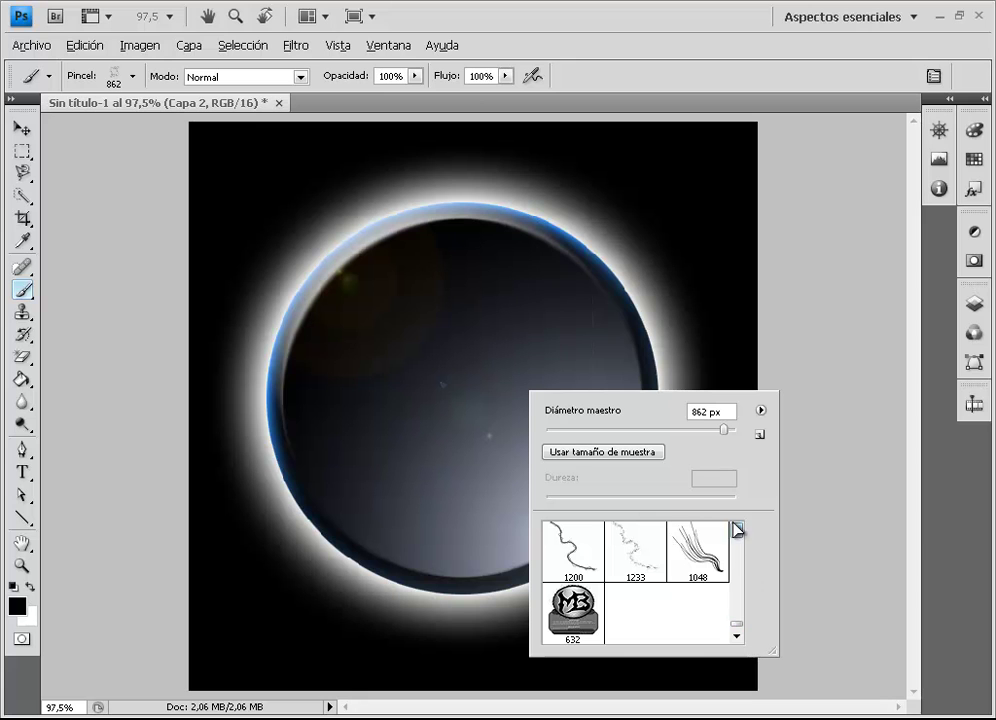
pyautogui.click(737, 531)
pyautogui.click(737, 531)
pyautogui.click(737, 531)
pyautogui.click(737, 531)
pyautogui.click(740, 530)
pyautogui.click(740, 530)
pyautogui.click(740, 530)
pyautogui.click(740, 530)
pyautogui.click(740, 531)
pyautogui.click(740, 531)
pyautogui.click(740, 531)
pyautogui.click(740, 531)
pyautogui.click(740, 531)
pyautogui.click(740, 531)
pyautogui.click(740, 531)
pyautogui.click(740, 531)
pyautogui.click(740, 531)
pyautogui.click(740, 531)
pyautogui.click(740, 531)
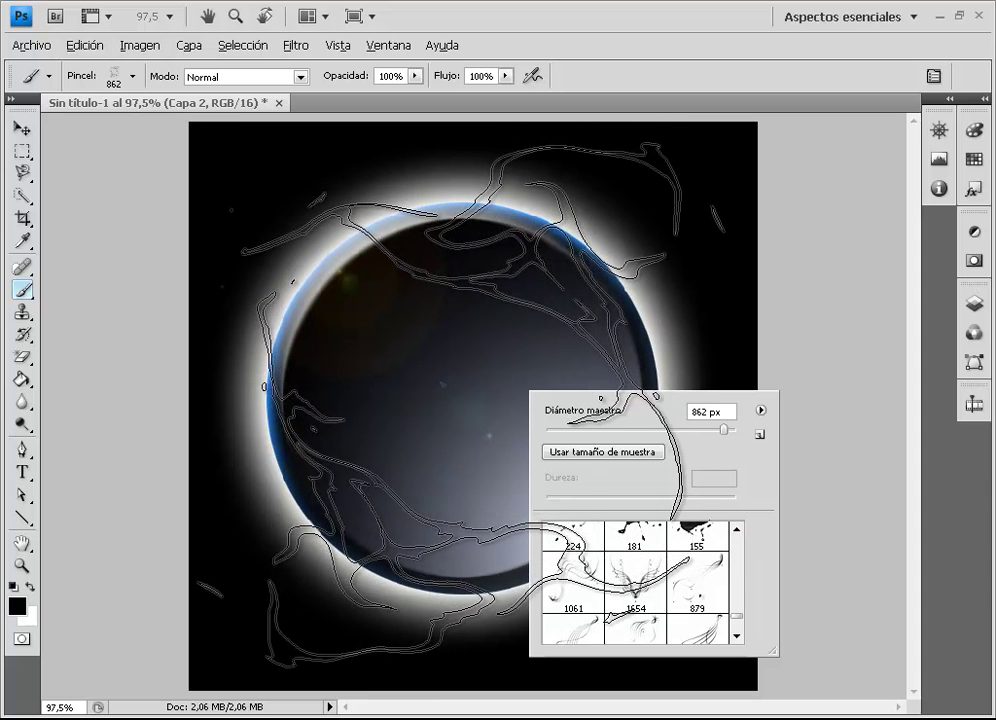
# - Stamp trial vein strokes across the orb, then undo them
pyautogui.click(460, 405)
pyautogui.click(460, 405)
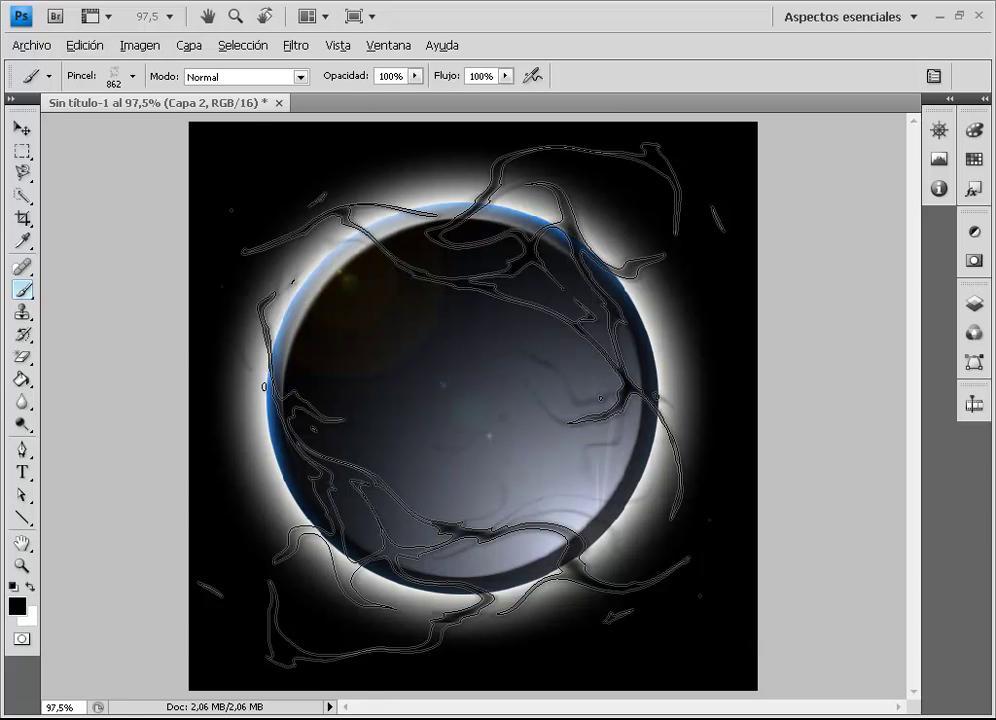
pyautogui.click(300, 420)
pyautogui.click(640, 330)
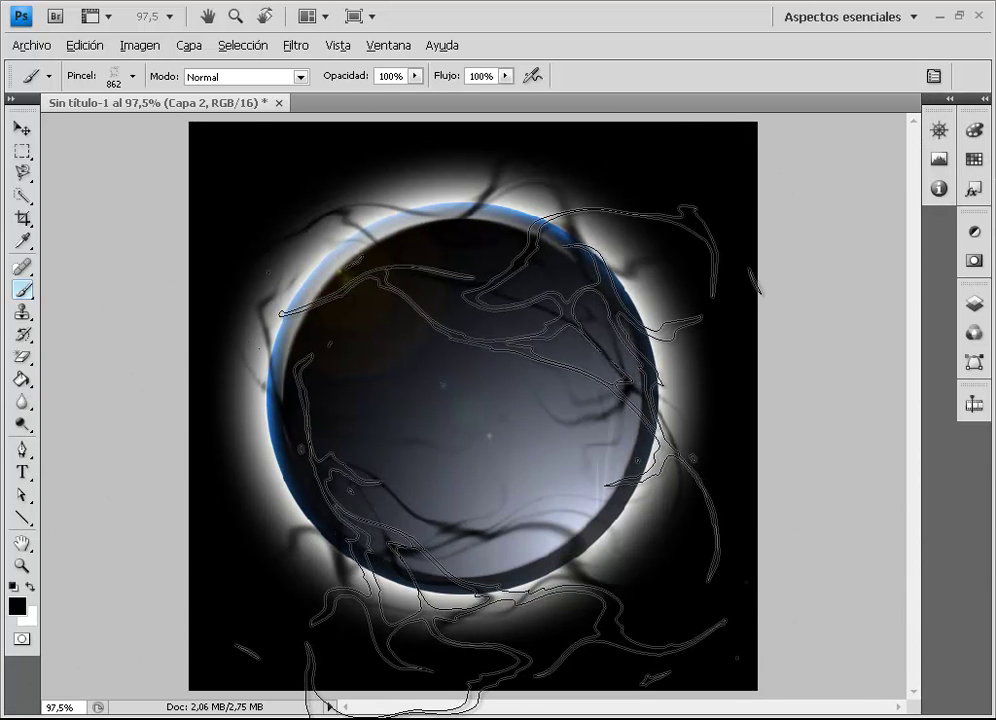
pyautogui.click(468, 410)
pyautogui.hotkey('ctrl', 'alt', 'z')
pyautogui.hotkey('ctrl', 'alt', 'z')
pyautogui.hotkey('ctrl', 'alt', 'z')
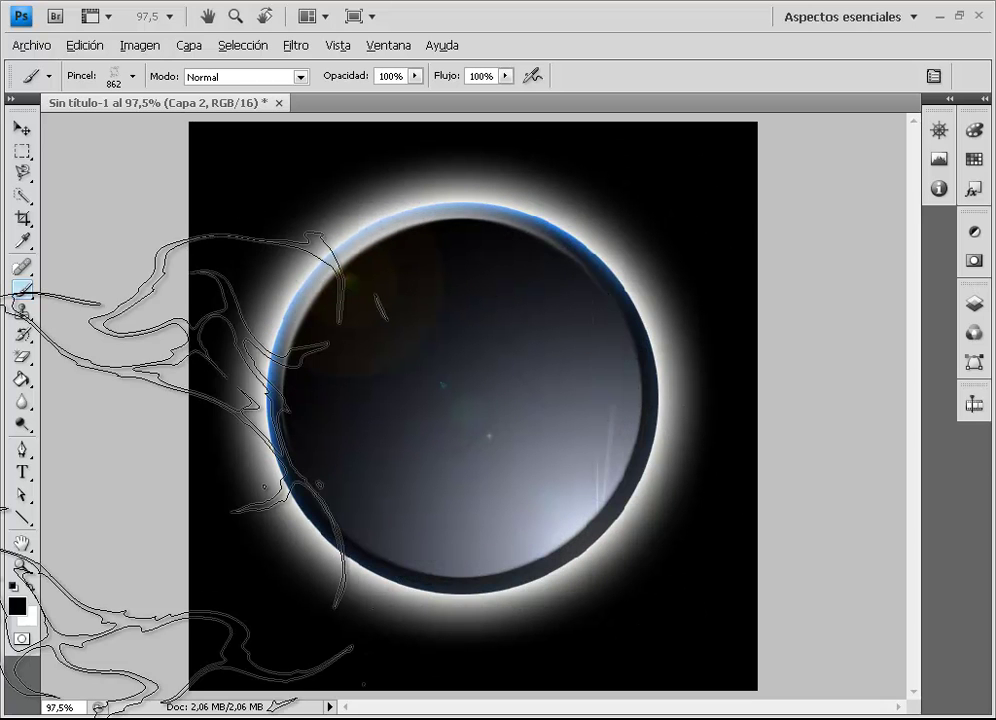
# - Change the foreground colour from black to bright blue 0471f9
pyautogui.click(18, 605)
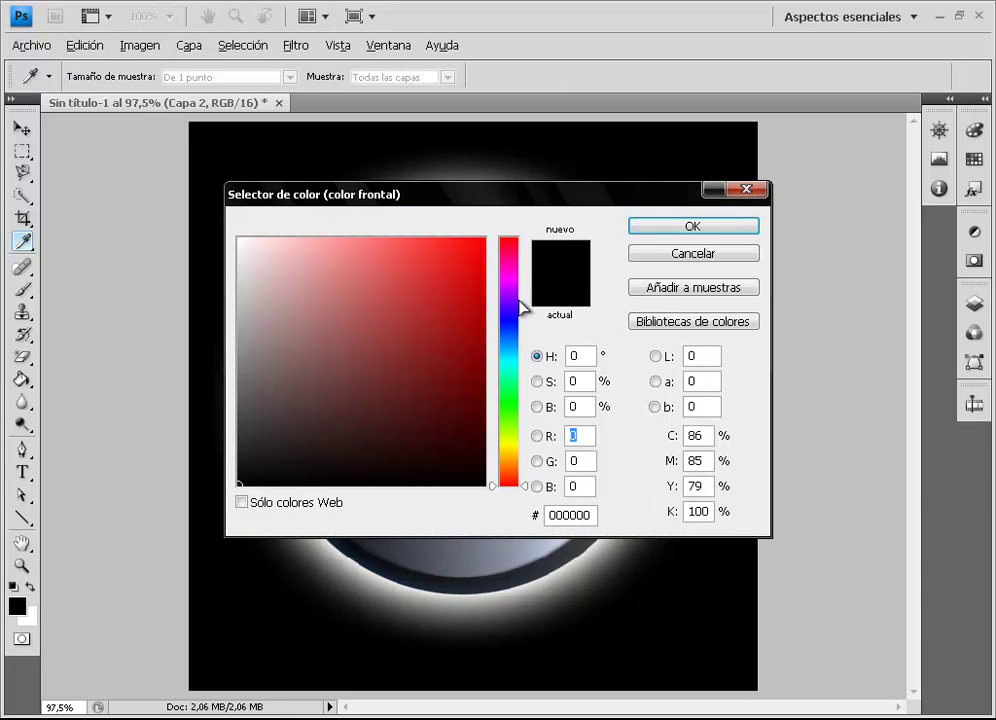
pyautogui.moveTo(510, 353); pyautogui.dragTo(506, 347)
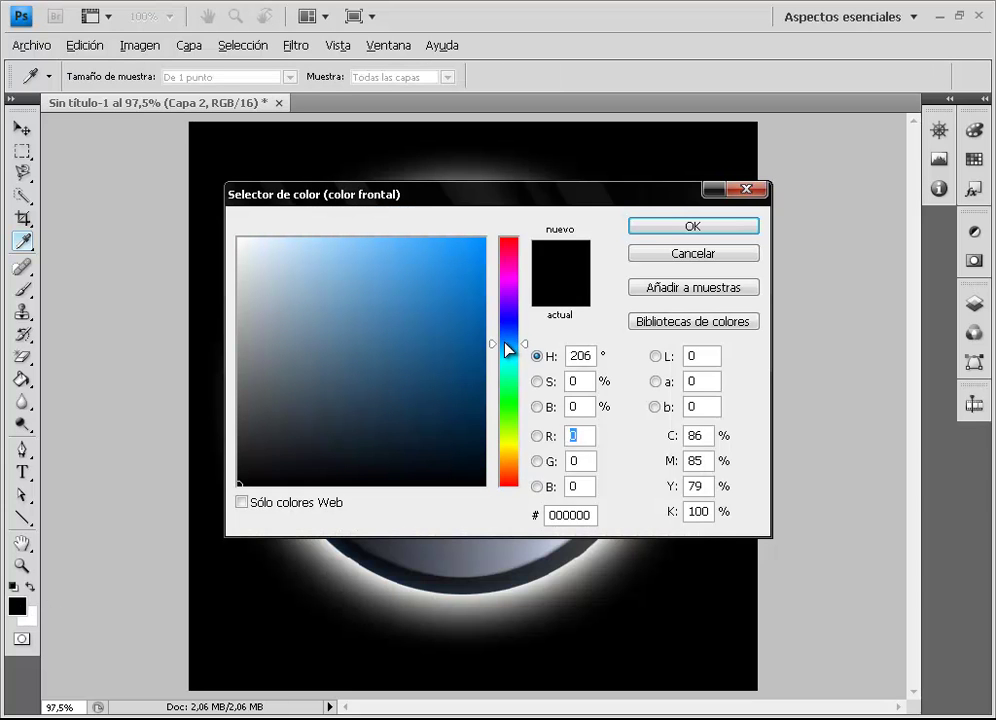
pyautogui.click(481, 242)
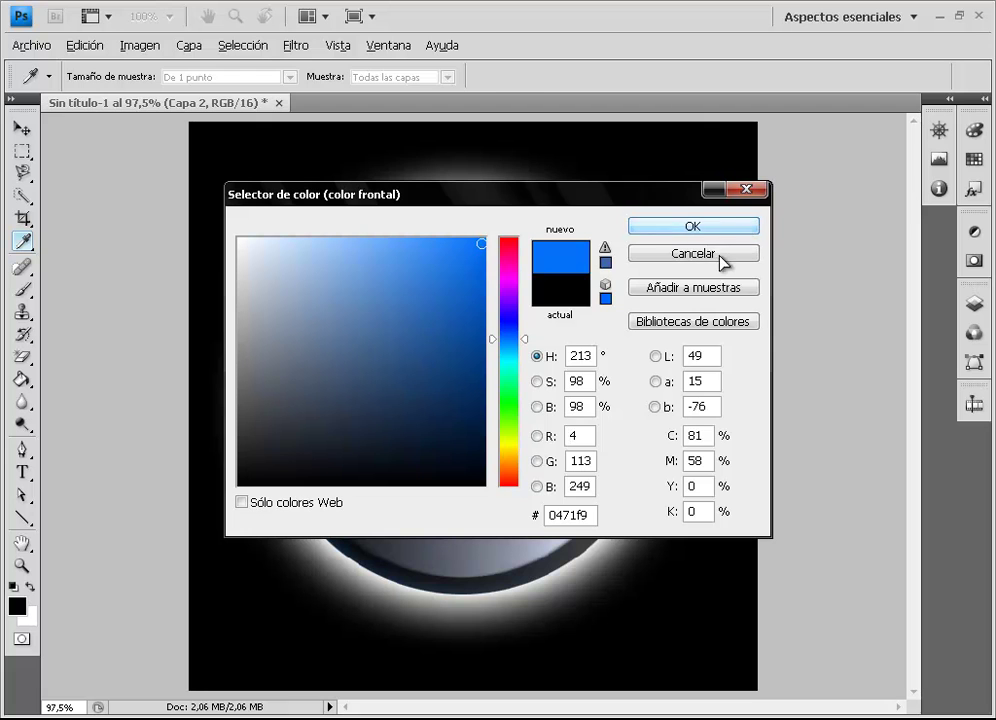
pyautogui.click(745, 229)
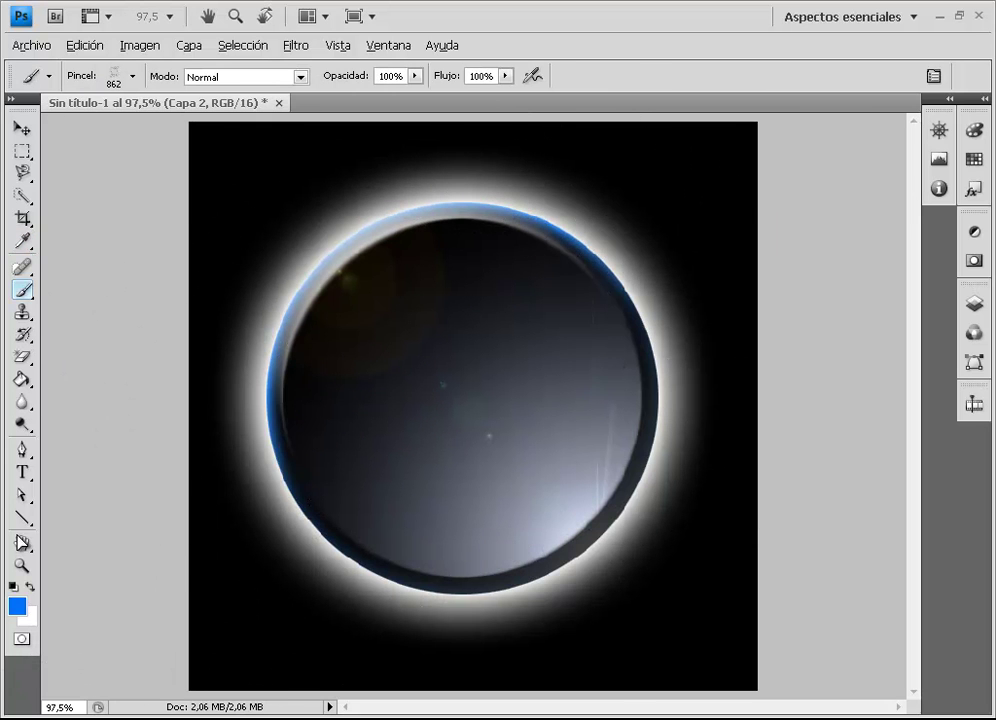
# - Shift the foreground colour to a lighter blue at hue 200 and bring up the layers list
pyautogui.click(22, 606)
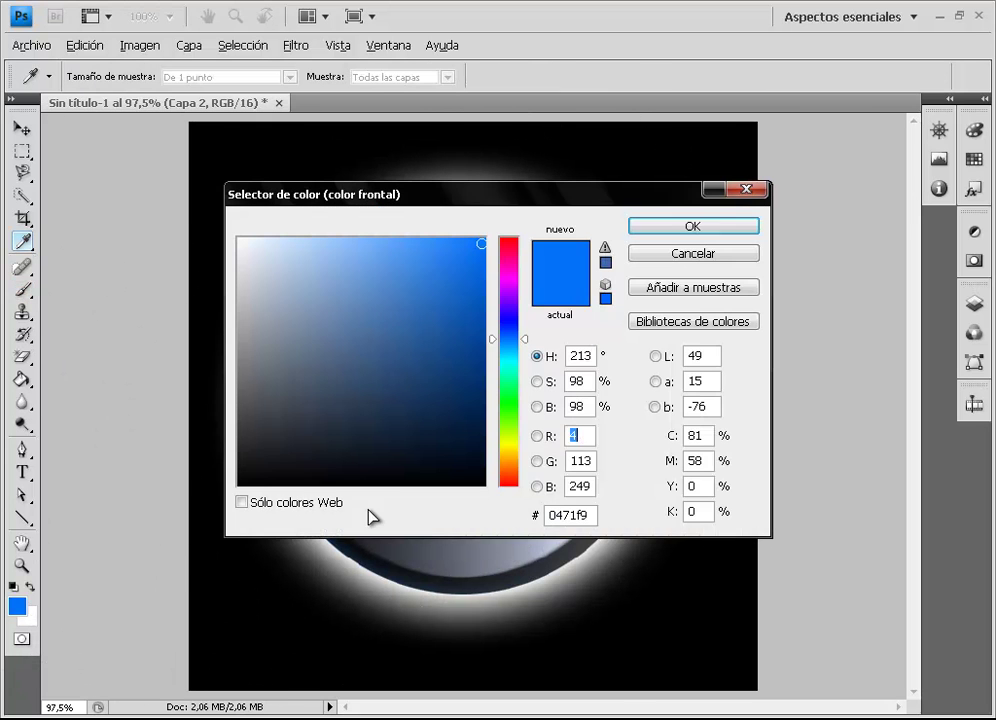
pyautogui.click(513, 353)
pyautogui.click(696, 251)
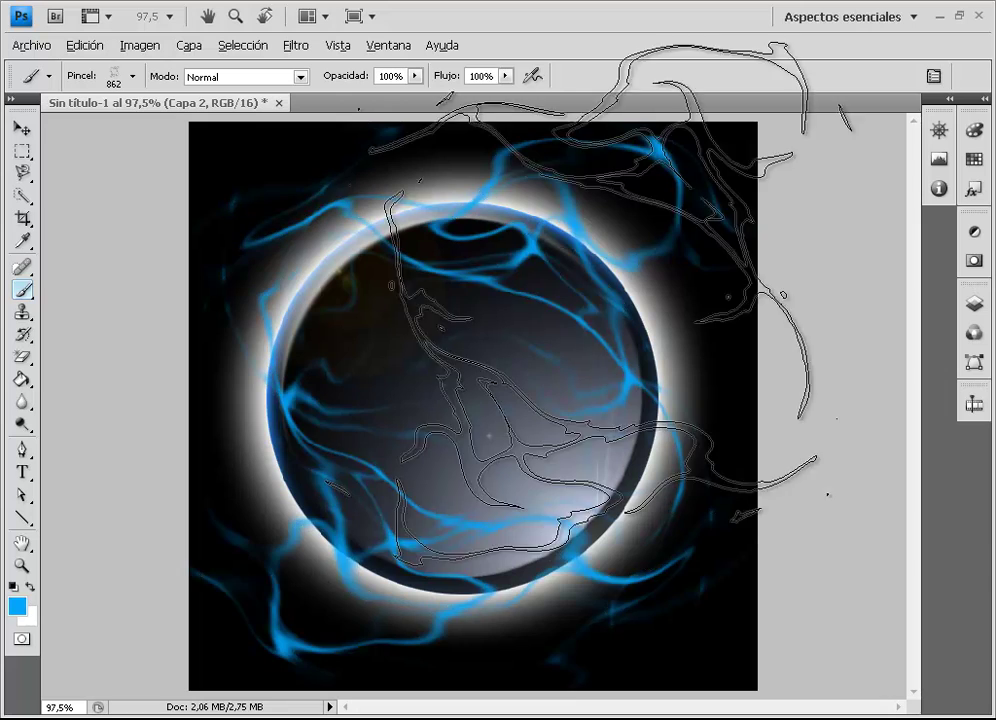
pyautogui.click(968, 306)
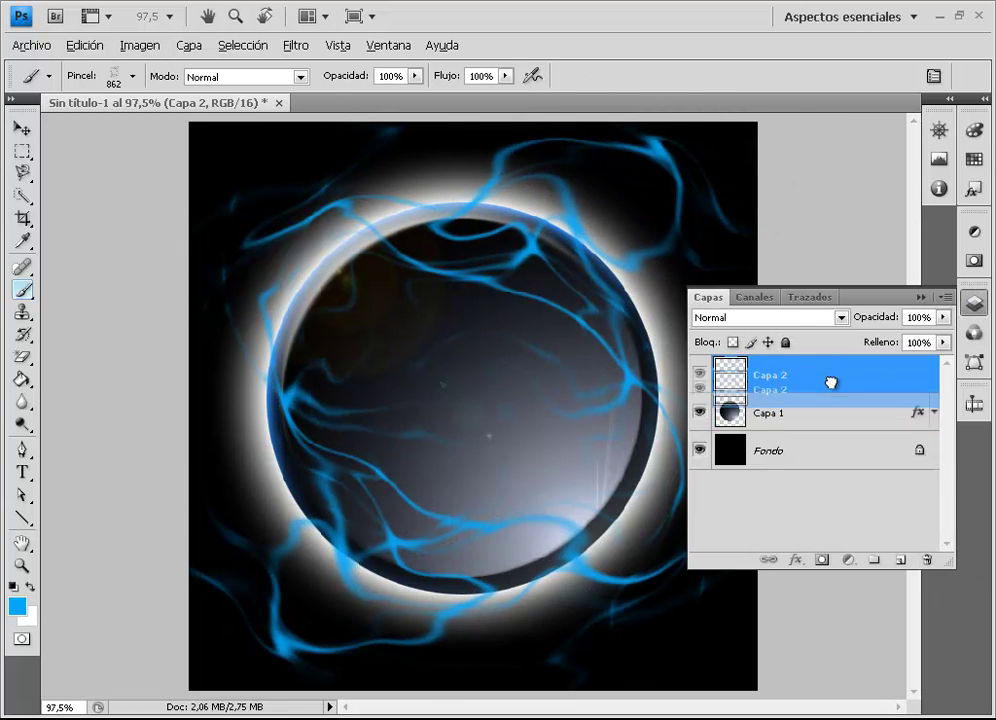
# - Give Capa 2 a white outer glow at 100% opacity
pyautogui.doubleClick(855, 385)
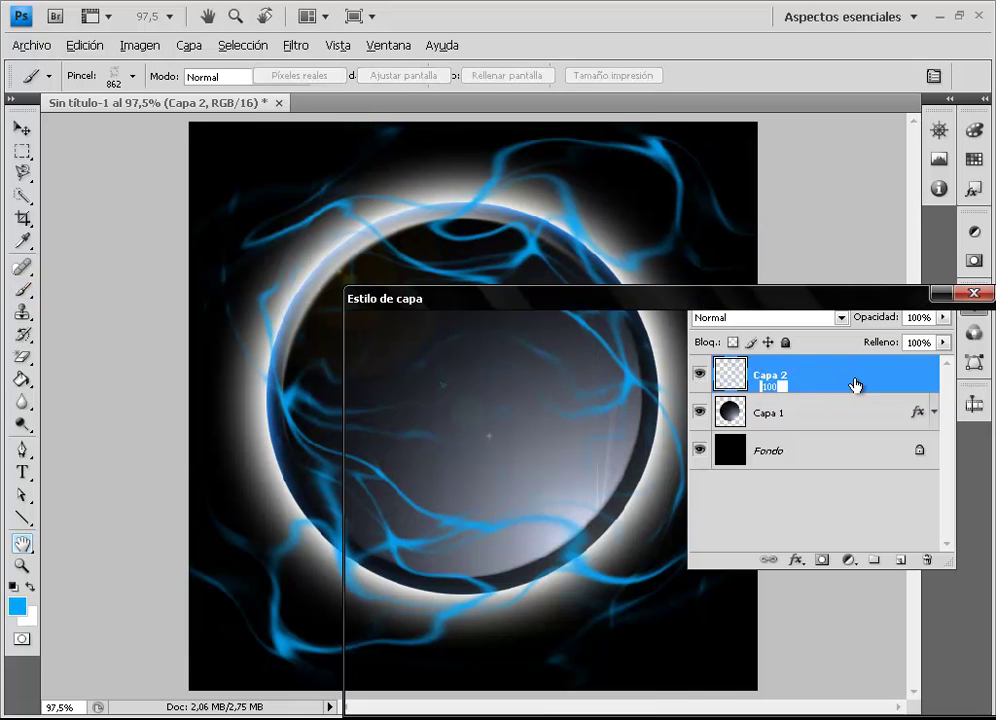
pyautogui.click(430, 426)
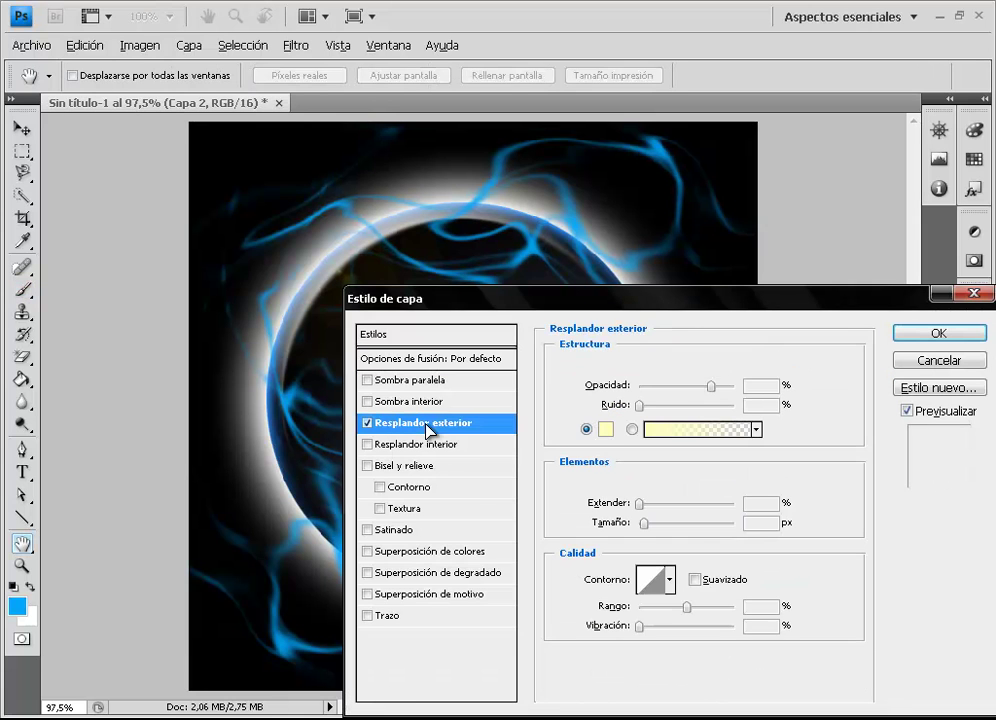
pyautogui.click(606, 431)
pyautogui.click(238, 239)
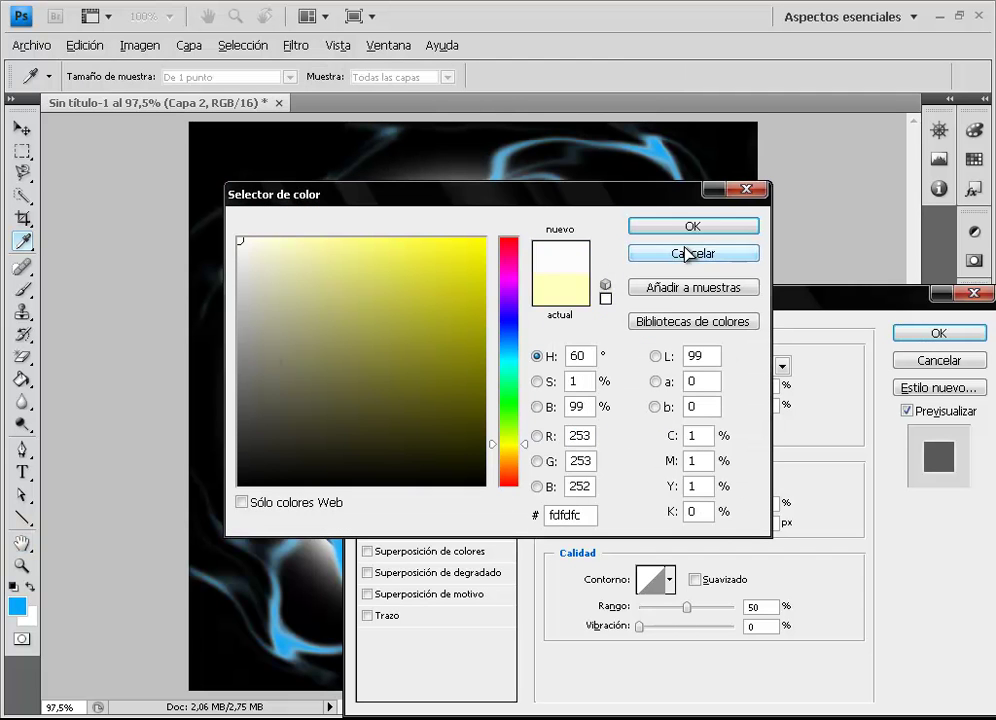
pyautogui.click(690, 228)
pyautogui.moveTo(711, 387); pyautogui.dragTo(845, 383)
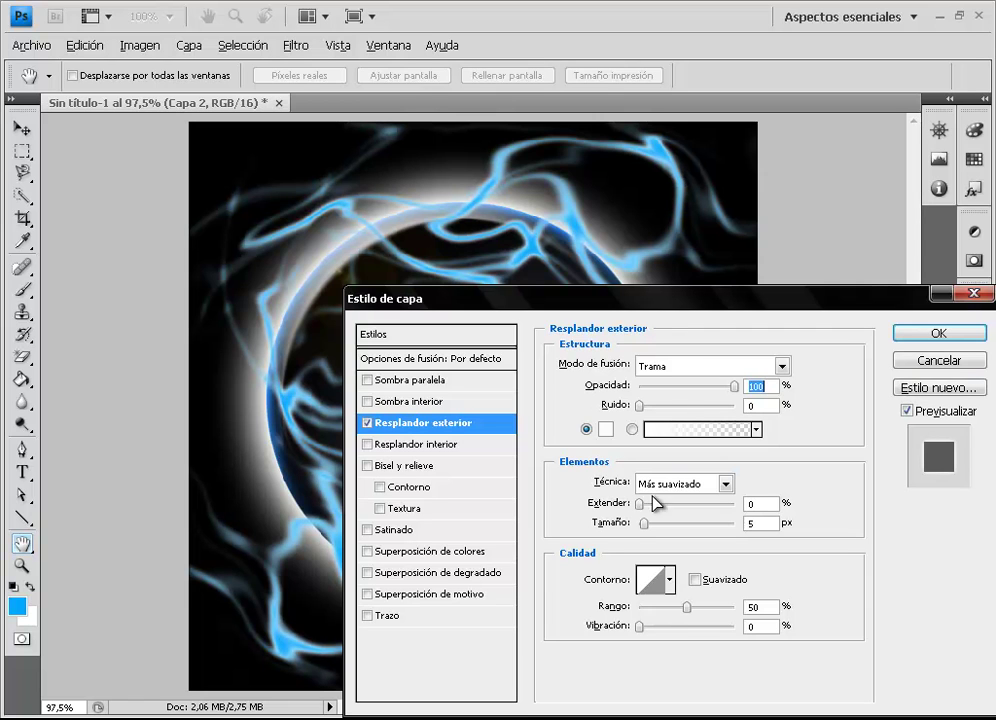
# - Add bevel and emboss with contour, apply the style, and start moving Capa 2 lower
pyautogui.click(380, 487)
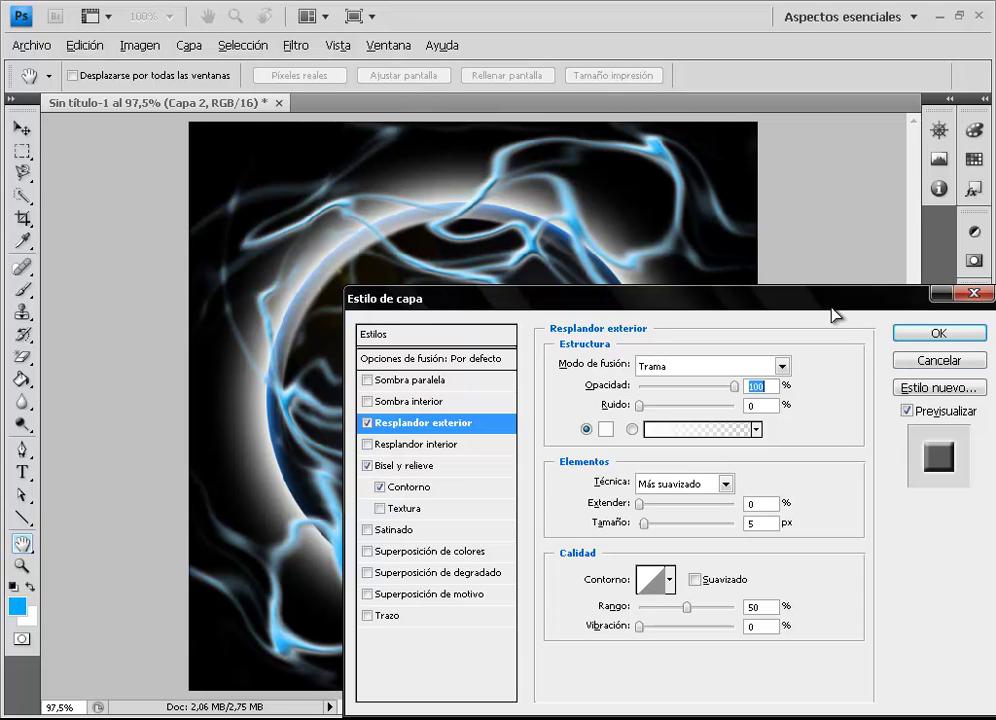
pyautogui.click(932, 348)
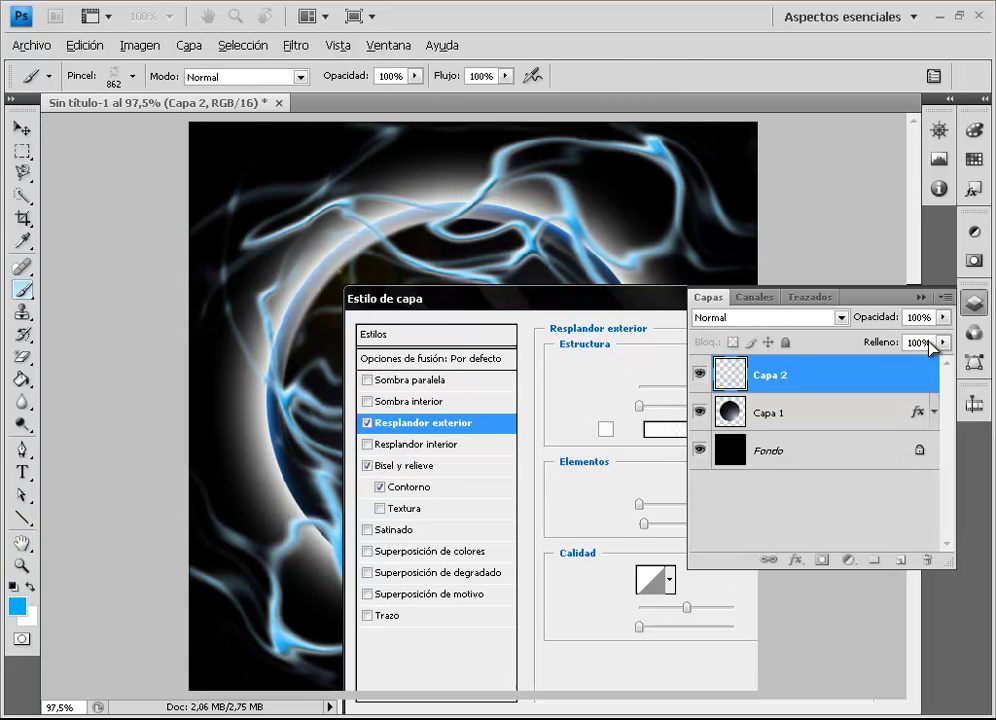
pyautogui.moveTo(845, 374); pyautogui.dragTo(829, 438)
# - Place Capa 2 beneath Capa 1 in the layer stack and collapse the Layers panel
pyautogui.click(934, 381)
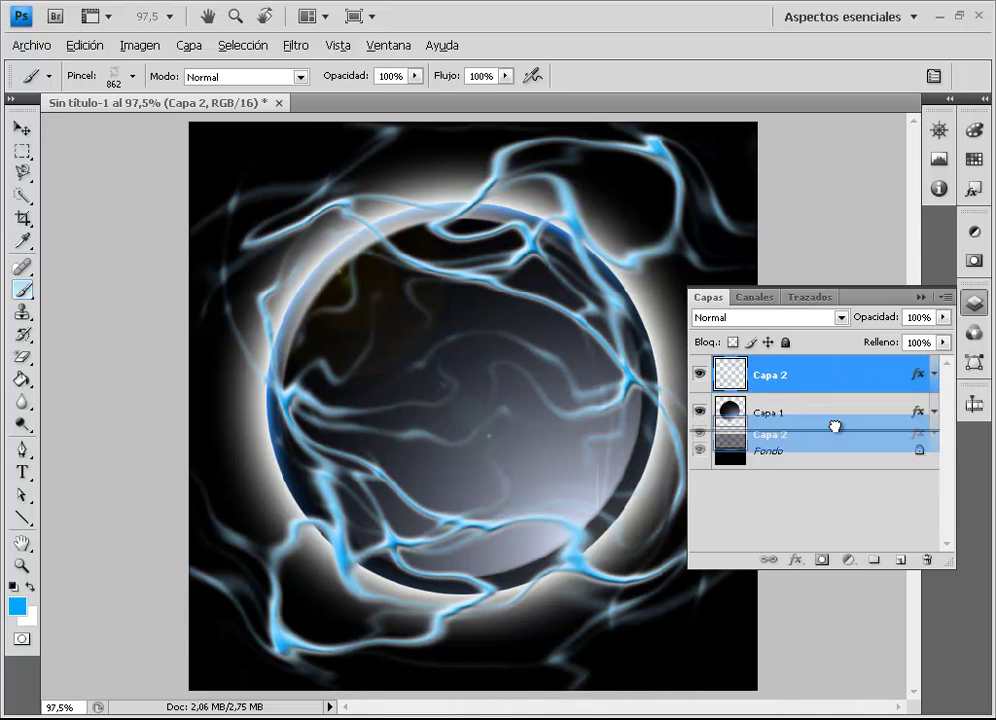
pyautogui.moveTo(840, 386)
pyautogui.mouseDown()
pyautogui.moveTo(836, 432)
pyautogui.moveTo(851, 370)
pyautogui.moveTo(847, 442)
pyautogui.moveTo(837, 378)
pyautogui.mouseUp()
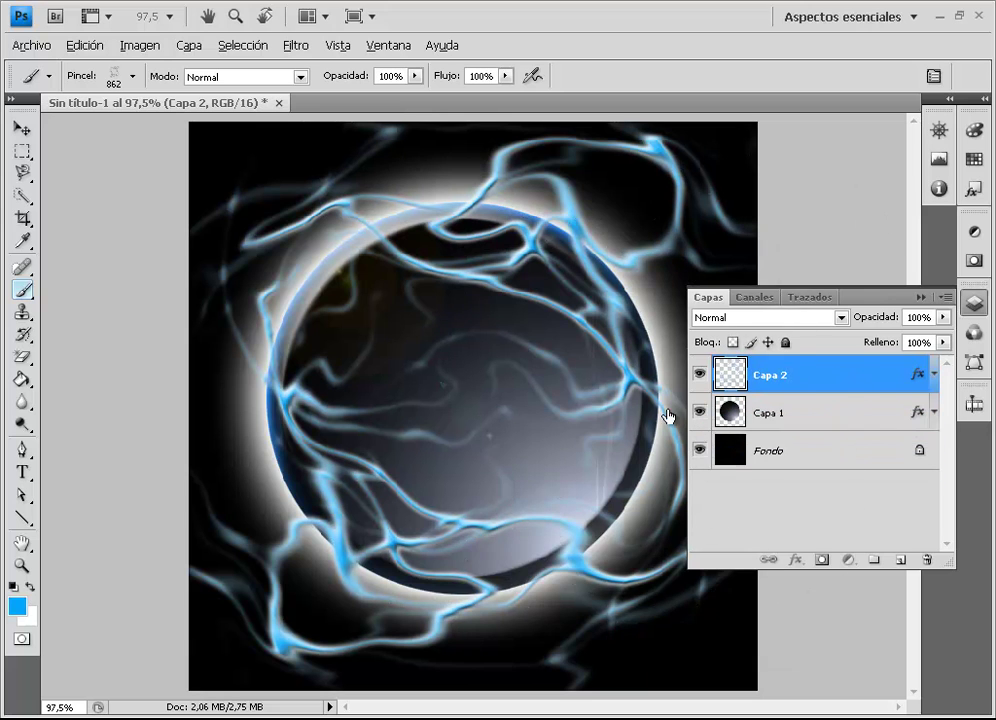
pyautogui.moveTo(811, 378)
pyautogui.mouseDown()
pyautogui.moveTo(816, 441)
pyautogui.moveTo(814, 427)
pyautogui.mouseUp()
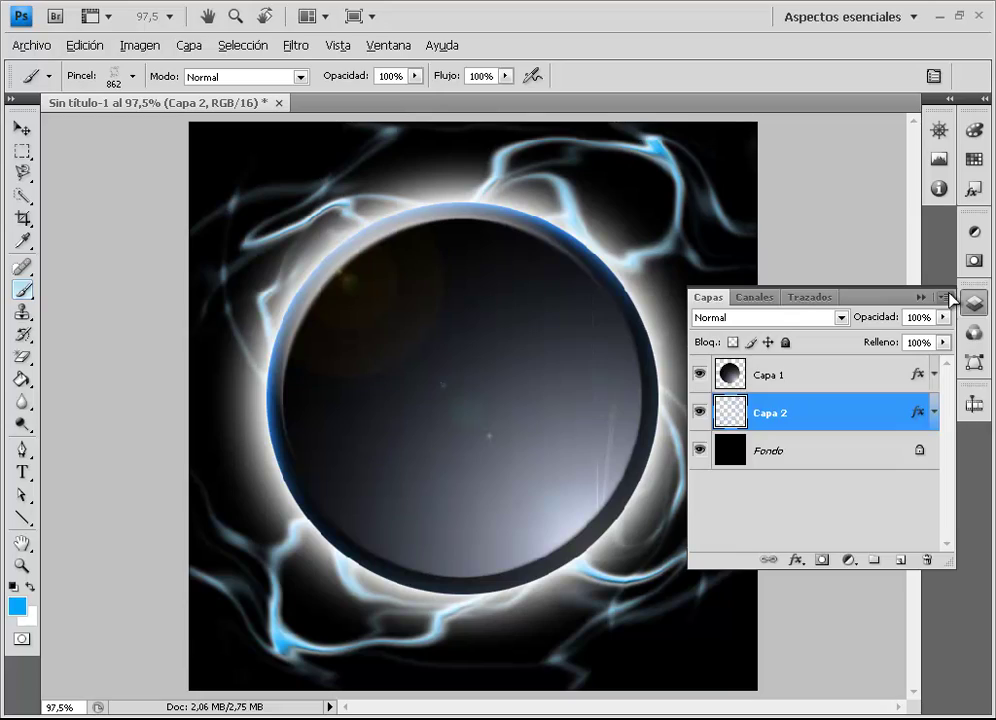
pyautogui.click(920, 297)
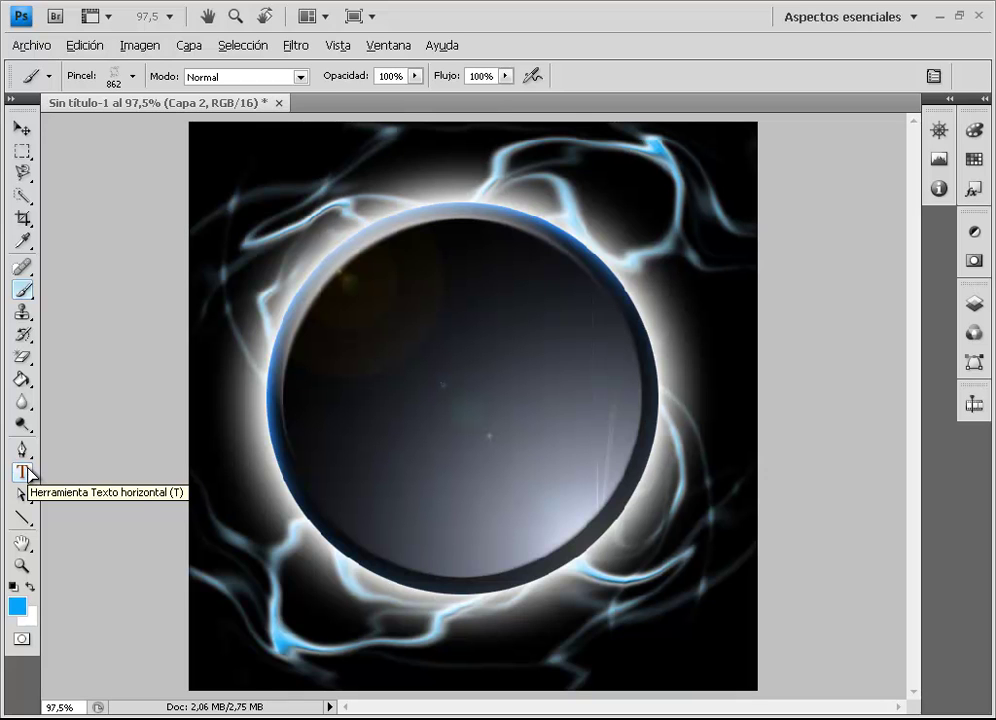
# - Add white 72 pt K.A.N text on the orb and move its layer above the planet layer
pyautogui.click(30, 470)
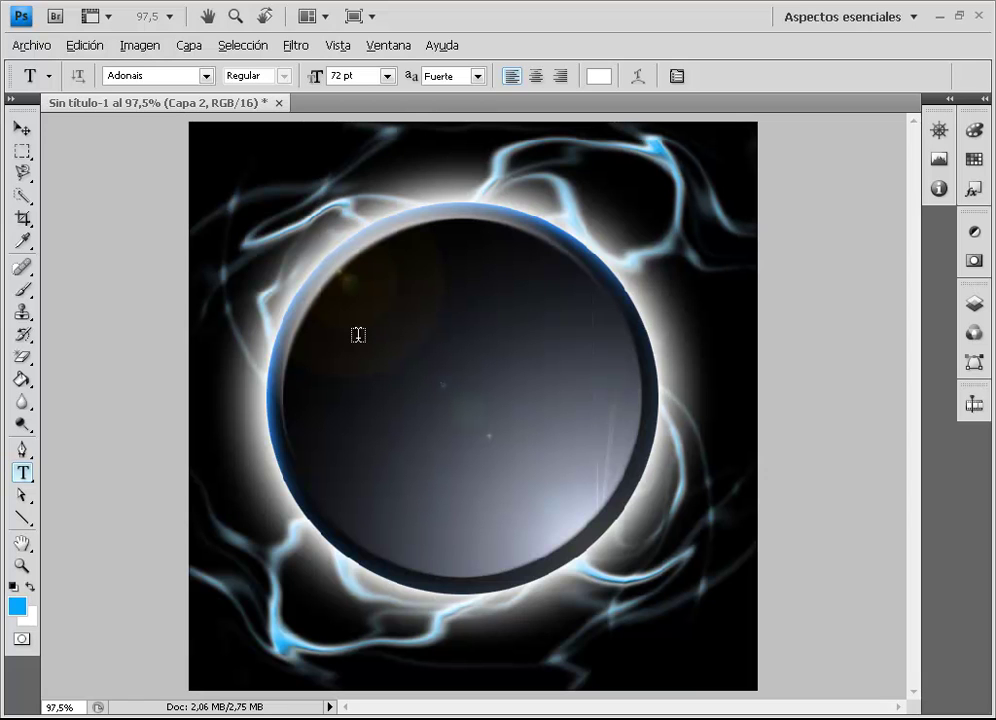
pyautogui.click(326, 400)
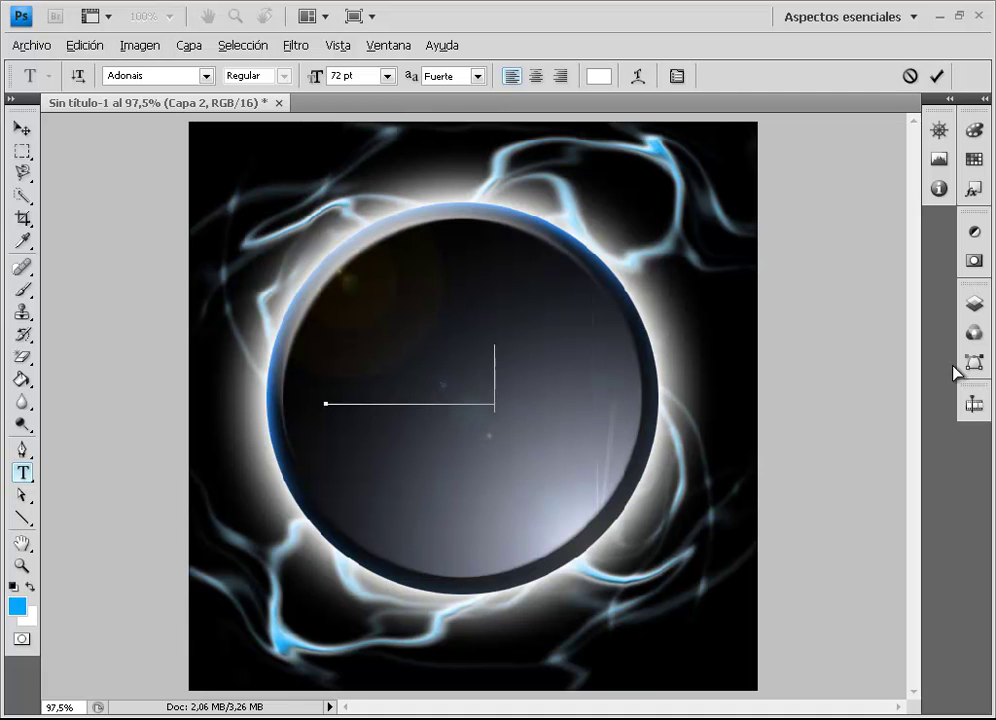
pyautogui.click(974, 303)
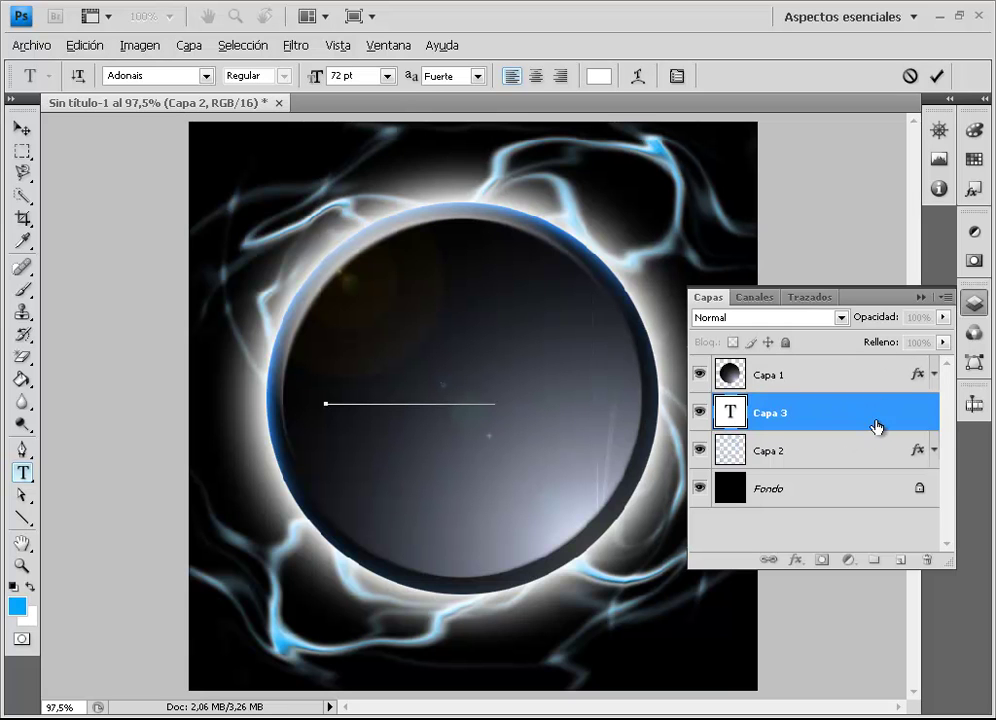
pyautogui.click(760, 414)
pyautogui.write('K.A.N')
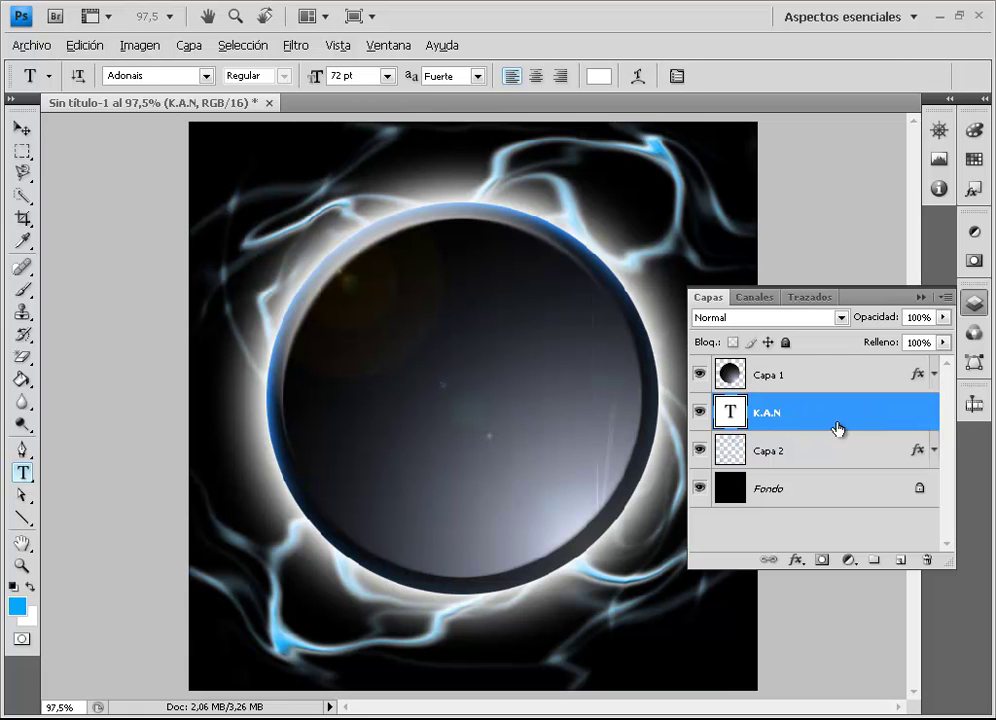
pyautogui.moveTo(757, 417); pyautogui.dragTo(874, 372)
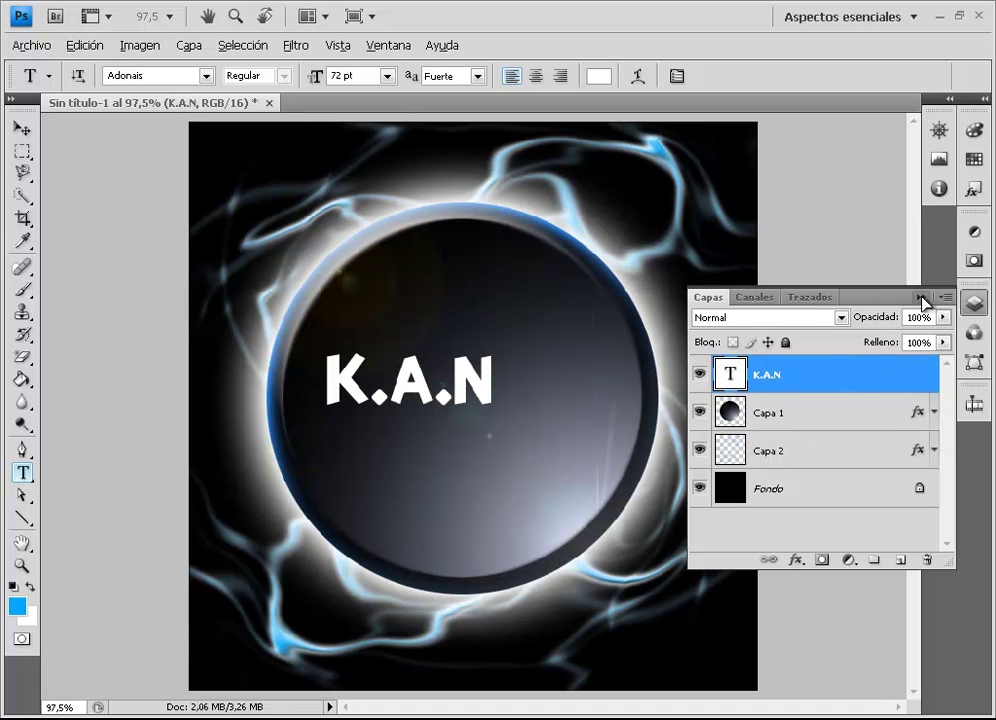
pyautogui.click(717, 234)
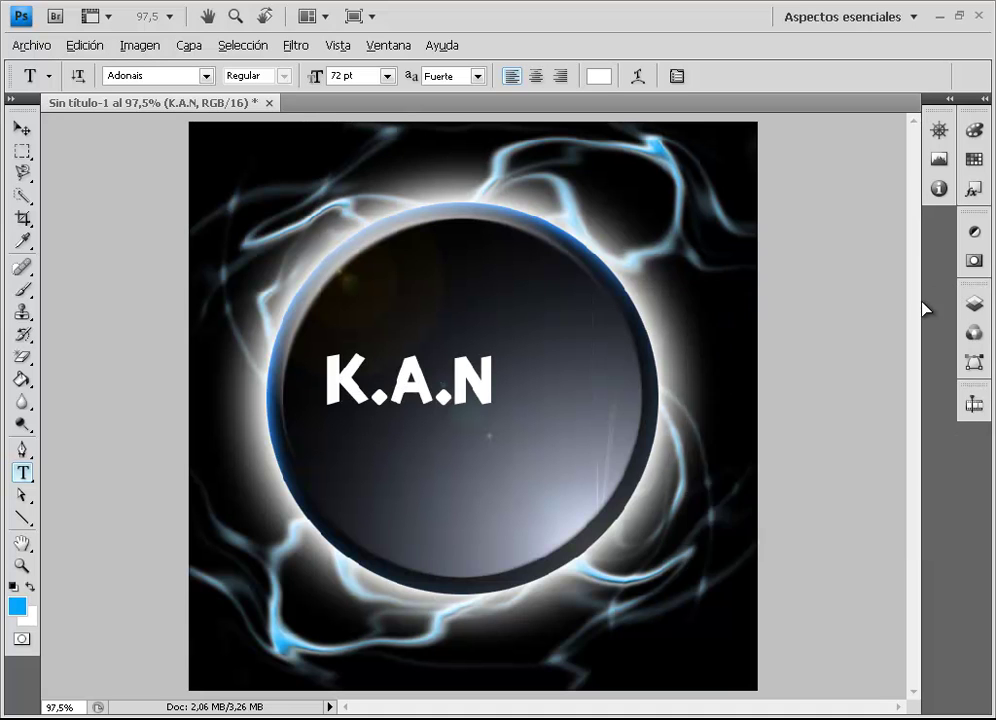
pyautogui.click(415, 372)
# - Move the K.A.N text toward the planet's centre and keep Fuerte anti-aliasing
pyautogui.moveTo(422, 518); pyautogui.dragTo(482, 550)
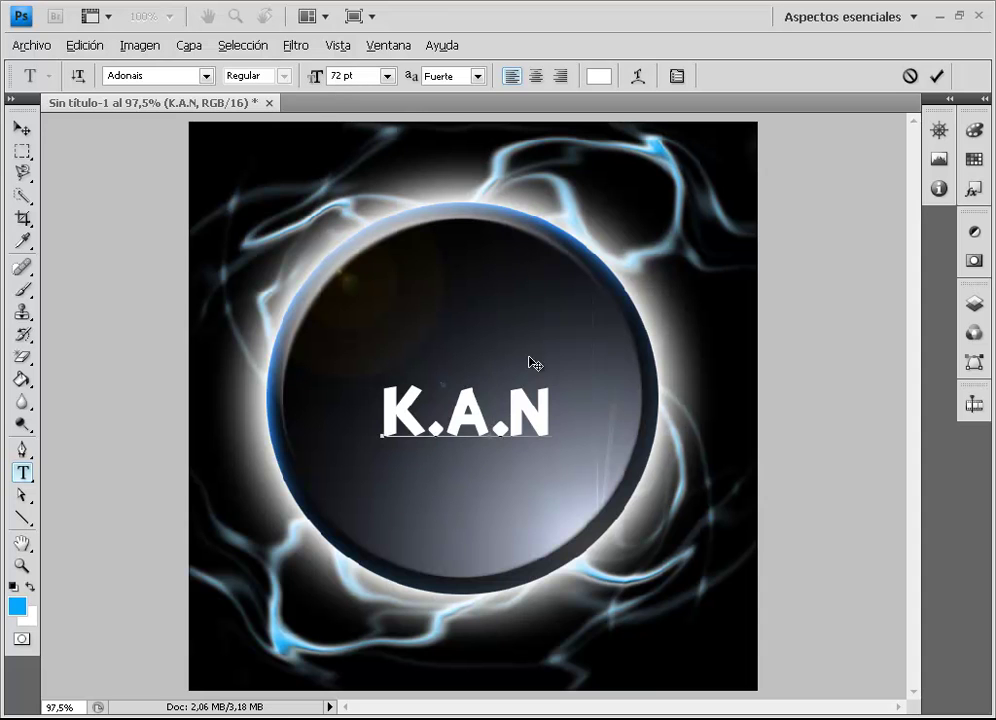
pyautogui.click(478, 76)
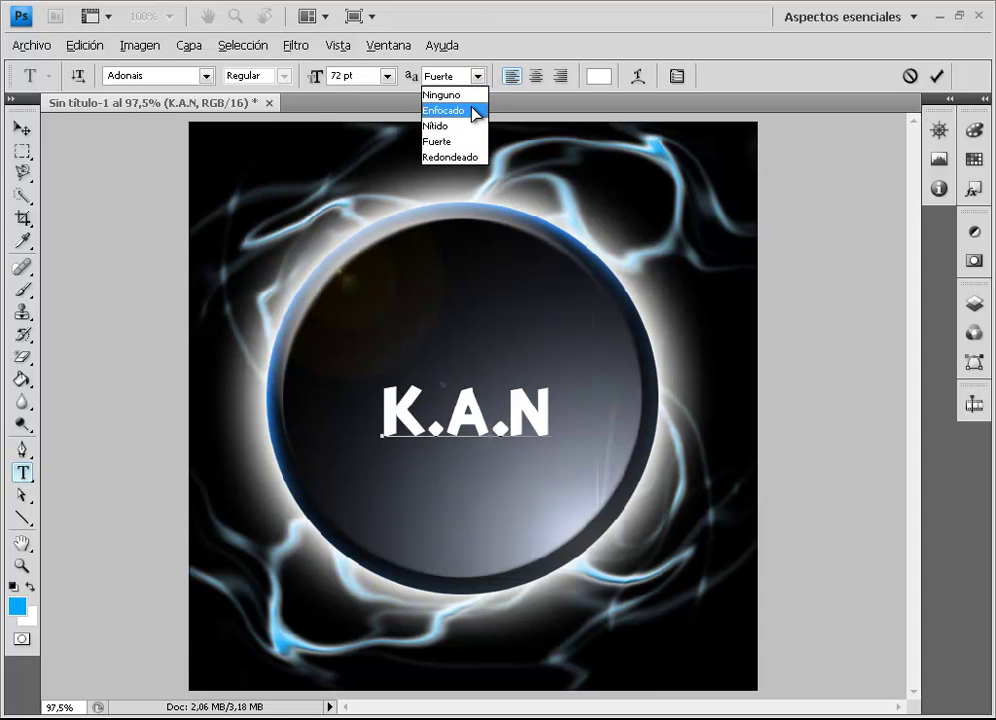
pyautogui.click(478, 77)
pyautogui.click(478, 77)
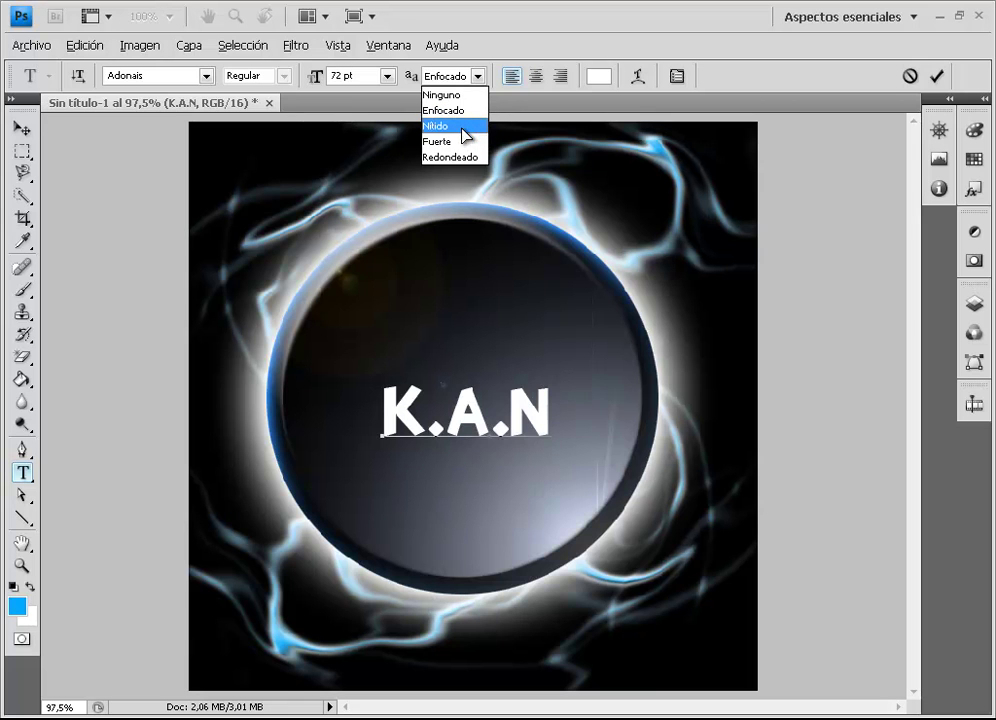
pyautogui.click(240, 240)
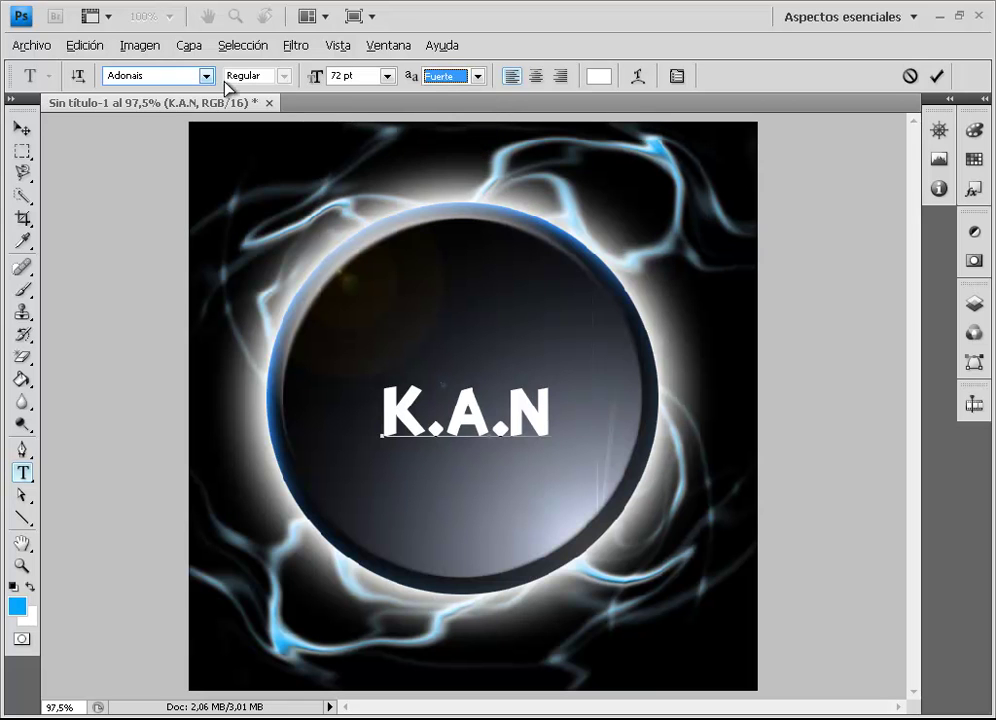
# - Change the K.A.N text font to Aetherfox Condensed
pyautogui.moveTo(549, 410); pyautogui.dragTo(366, 413)
pyautogui.click(206, 76)
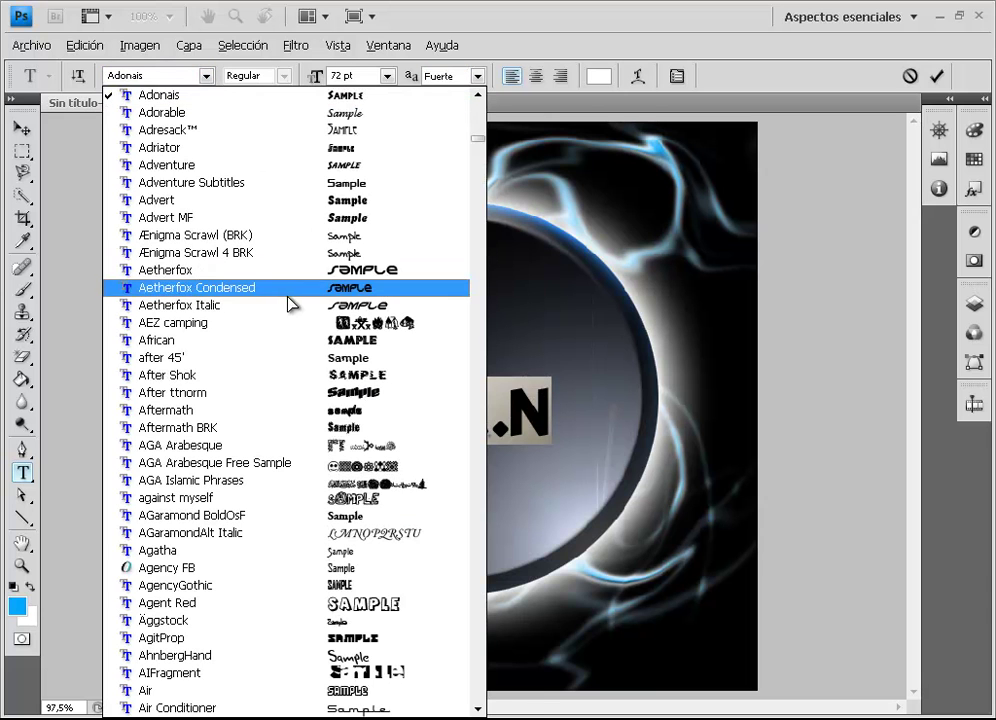
pyautogui.click(250, 300)
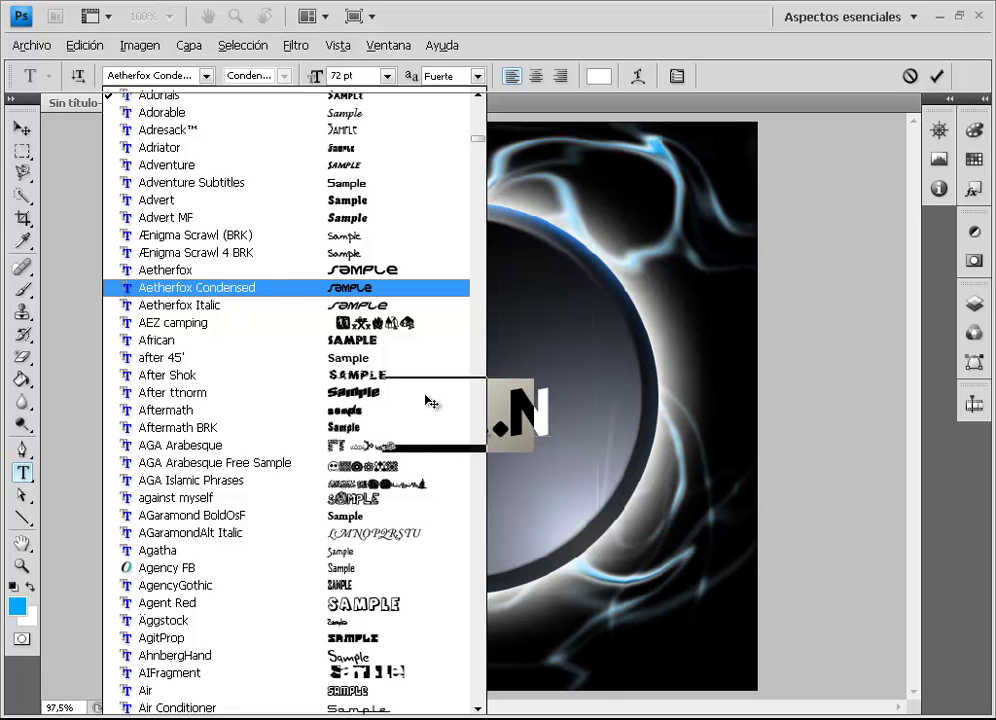
pyautogui.click(470, 398)
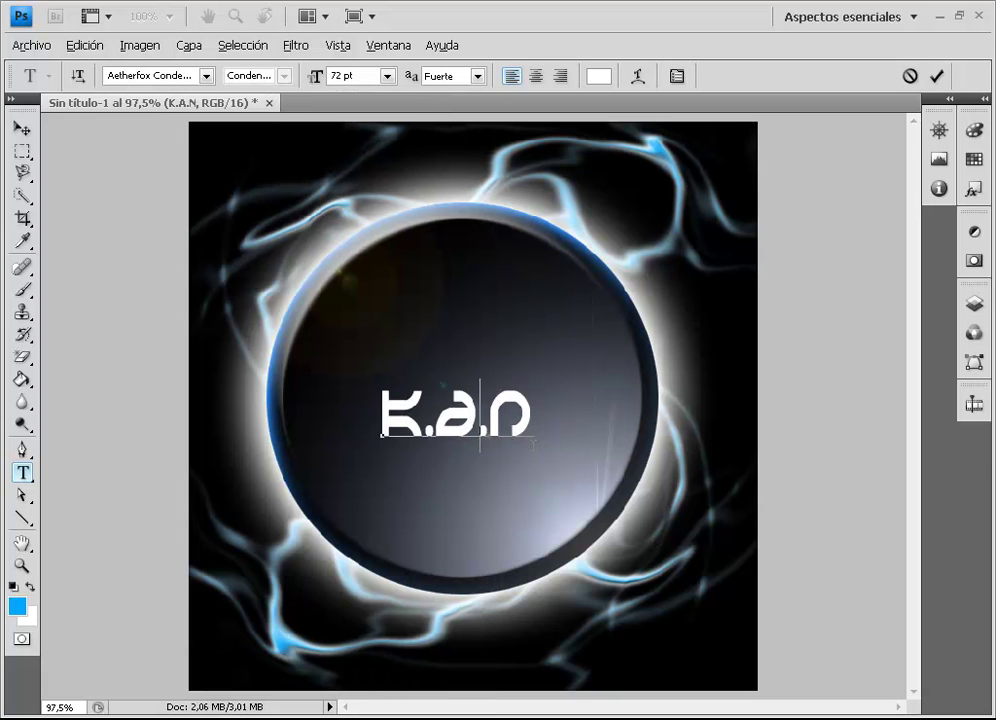
# - Set the K.A.N text size to 85 pt
pyautogui.moveTo(537, 415); pyautogui.dragTo(378, 420)
pyautogui.click(436, 409)
pyautogui.moveTo(540, 415); pyautogui.dragTo(368, 407)
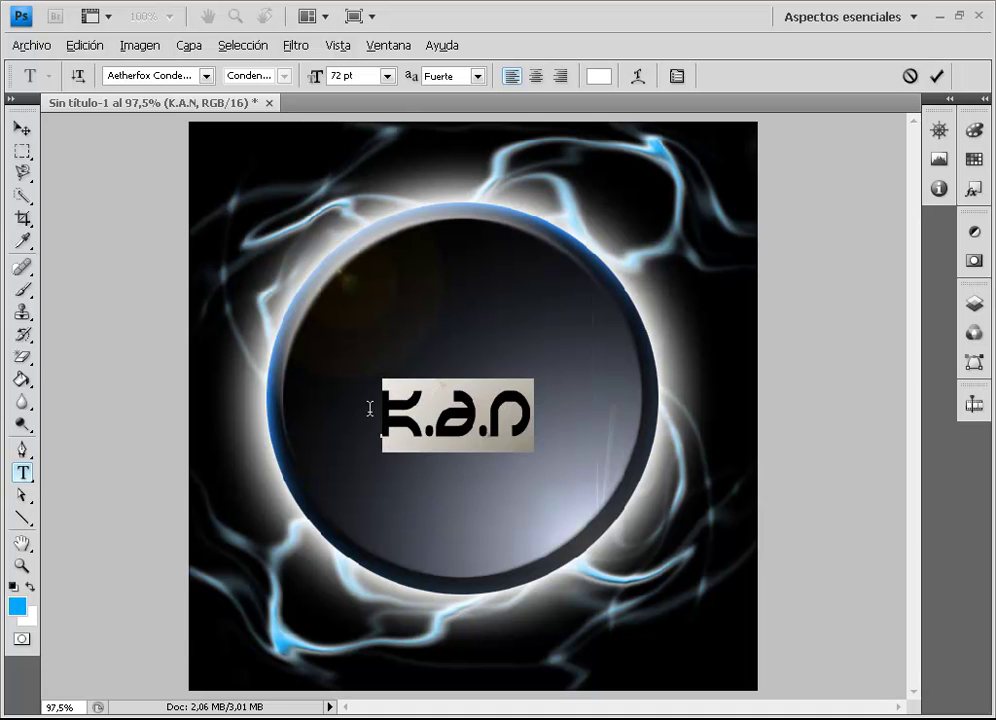
pyautogui.click(387, 76)
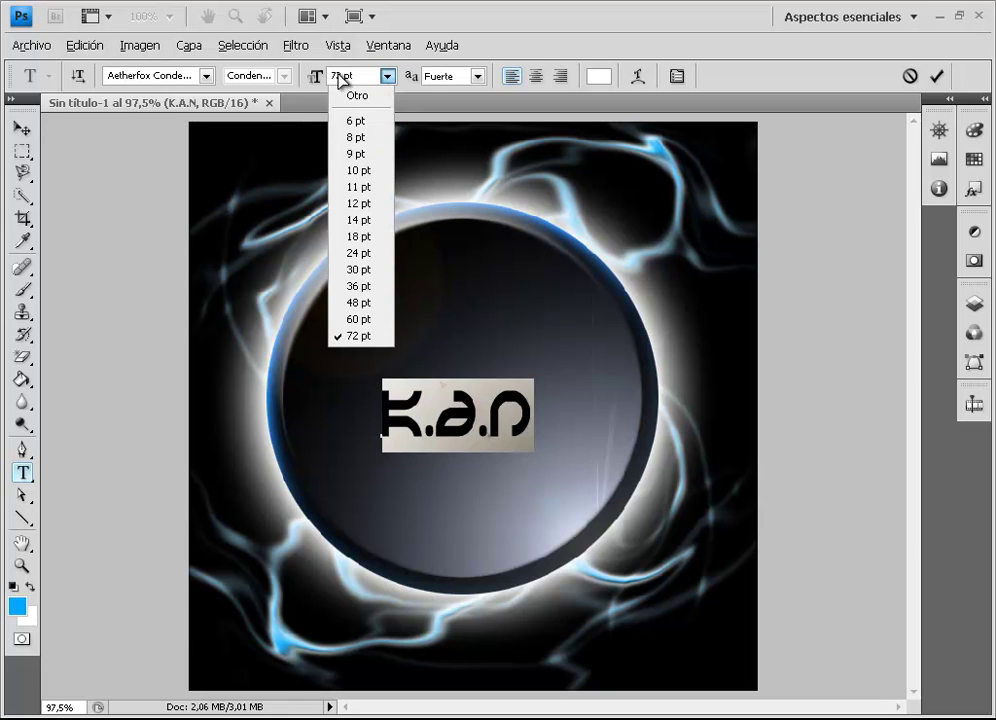
pyautogui.click(338, 78)
pyautogui.doubleClick(341, 78)
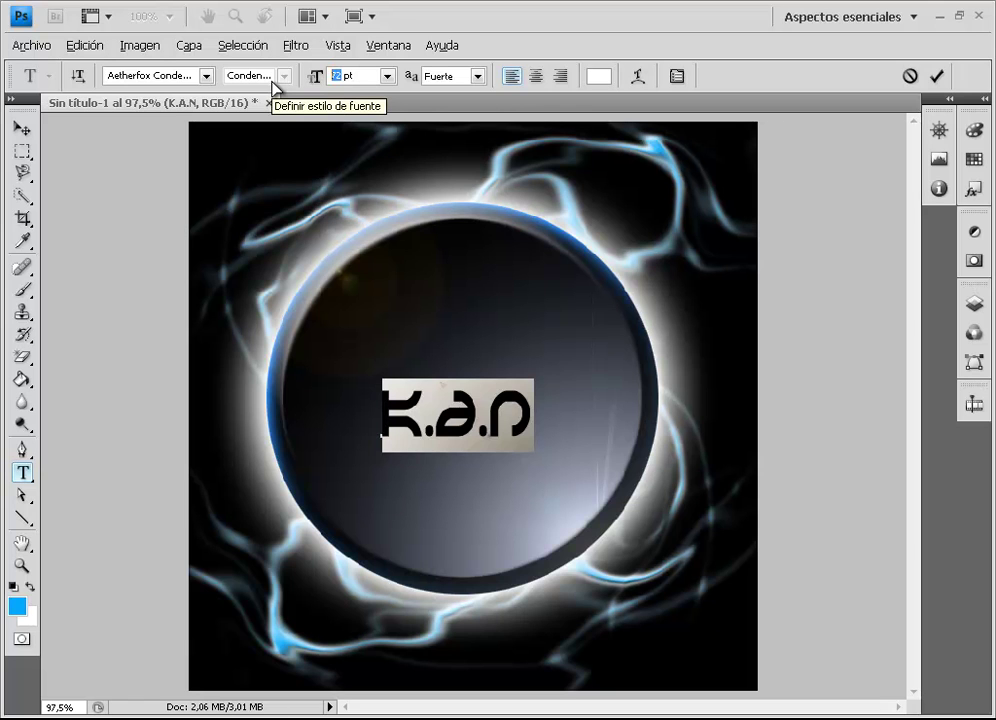
pyautogui.write('85')
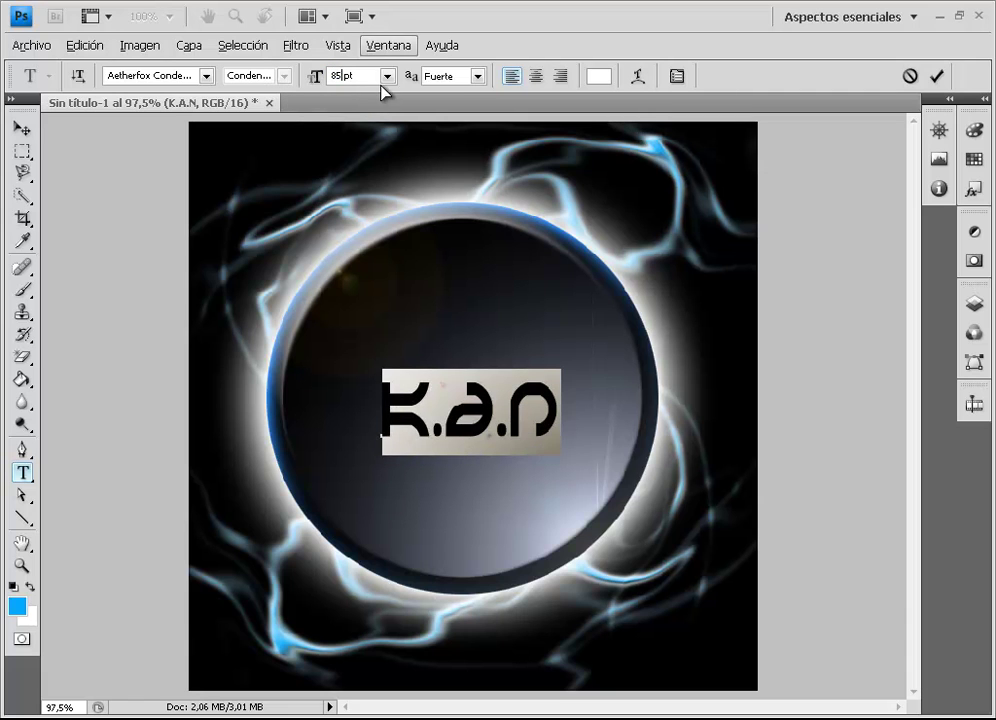
pyautogui.click(470, 420)
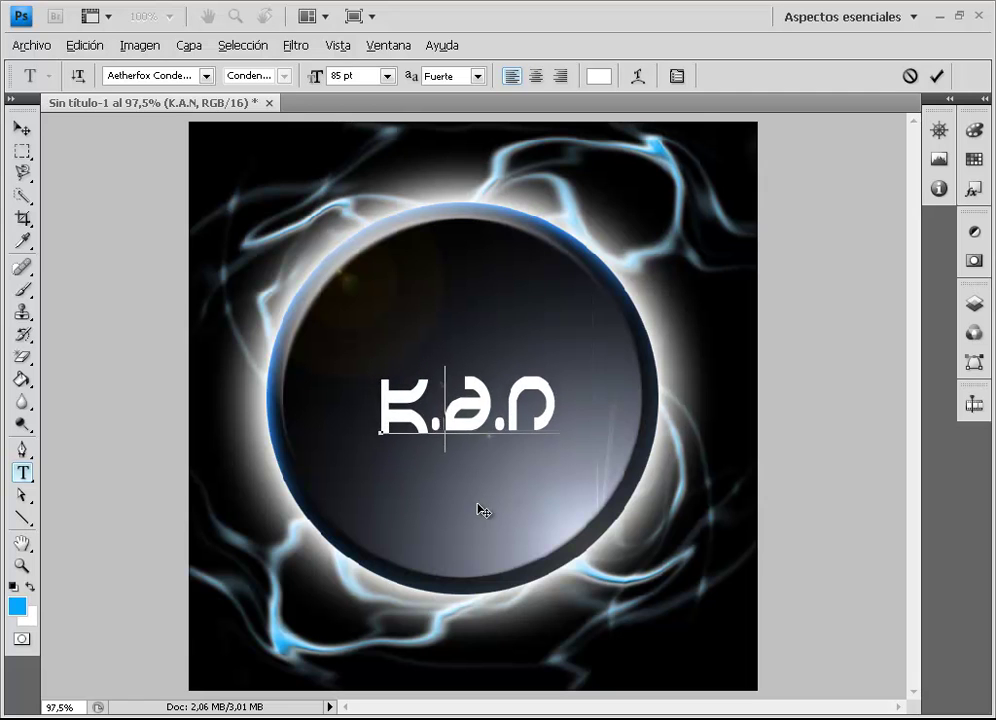
pyautogui.click(974, 303)
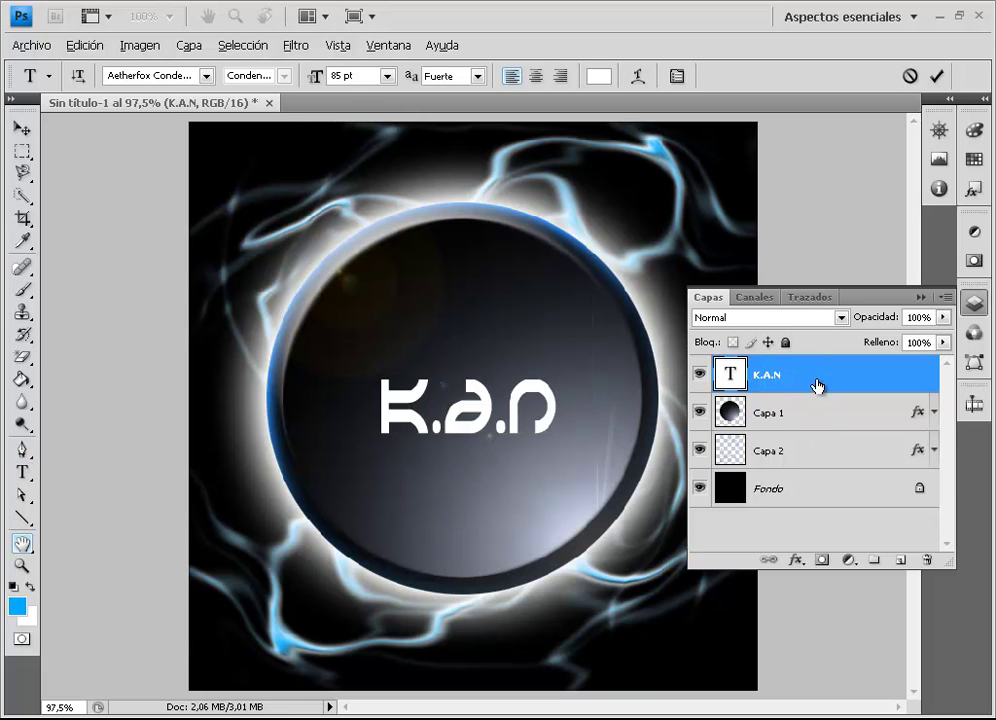
# - Give the K.A.N layer a near-white fbfbf8 outer glow in Trama mode at 75%, 5 px
pyautogui.doubleClick(818, 386)
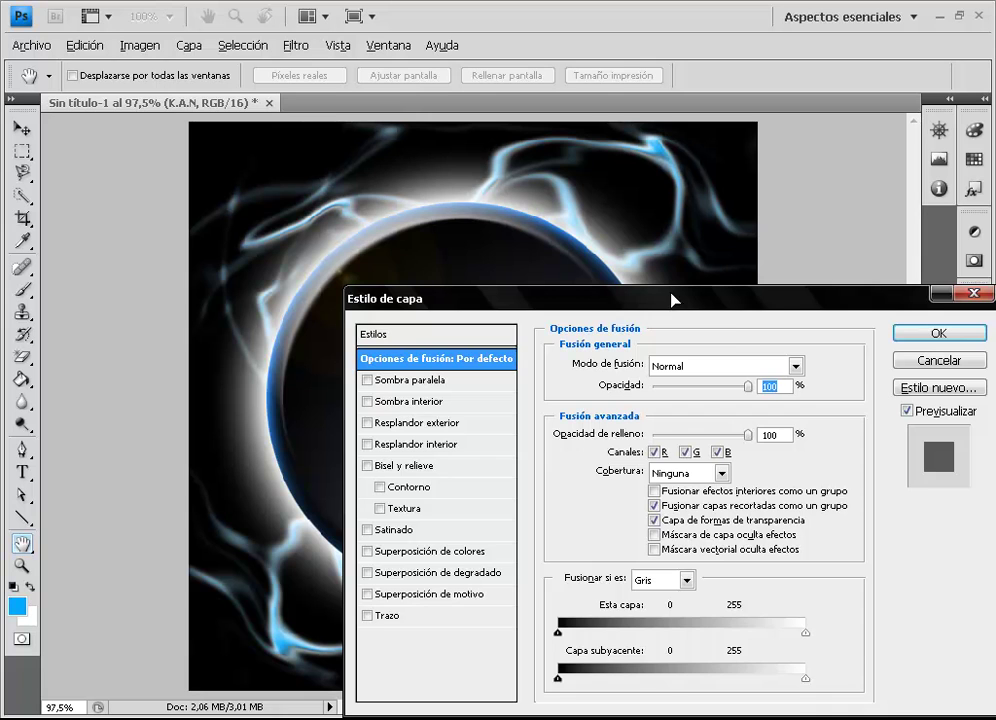
pyautogui.moveTo(672, 299); pyautogui.dragTo(835, 402)
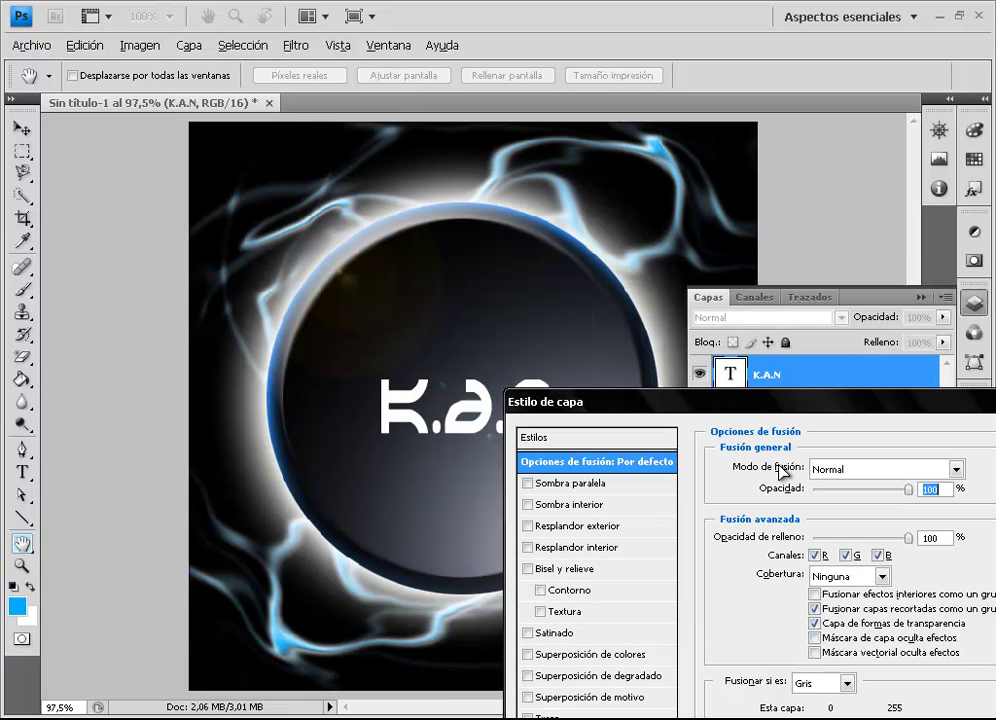
pyautogui.click(527, 526)
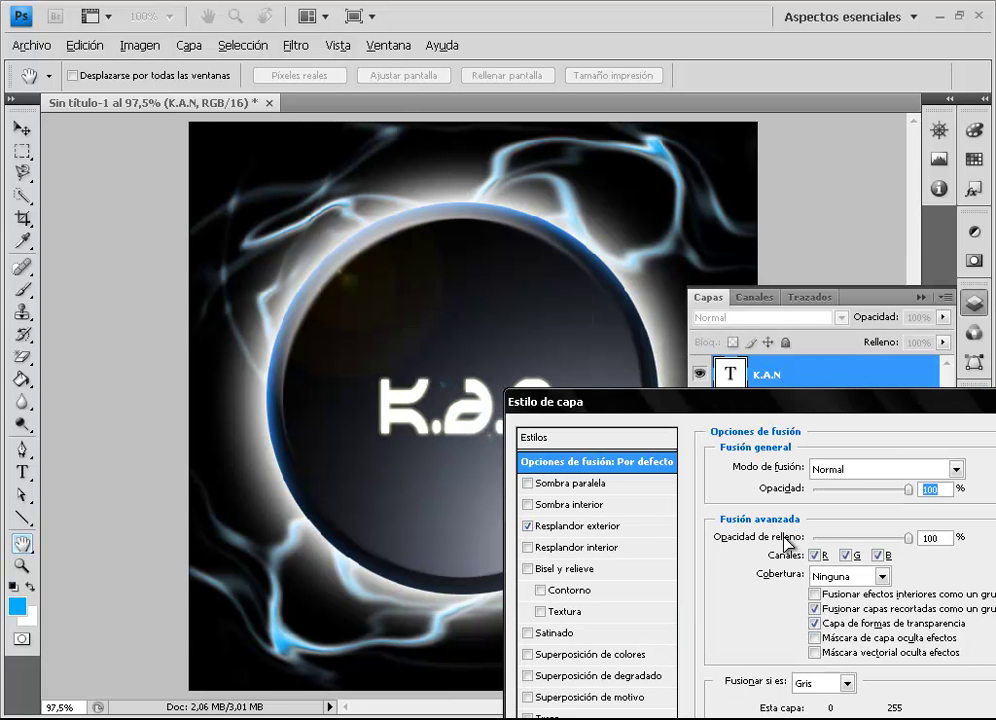
pyautogui.click(600, 526)
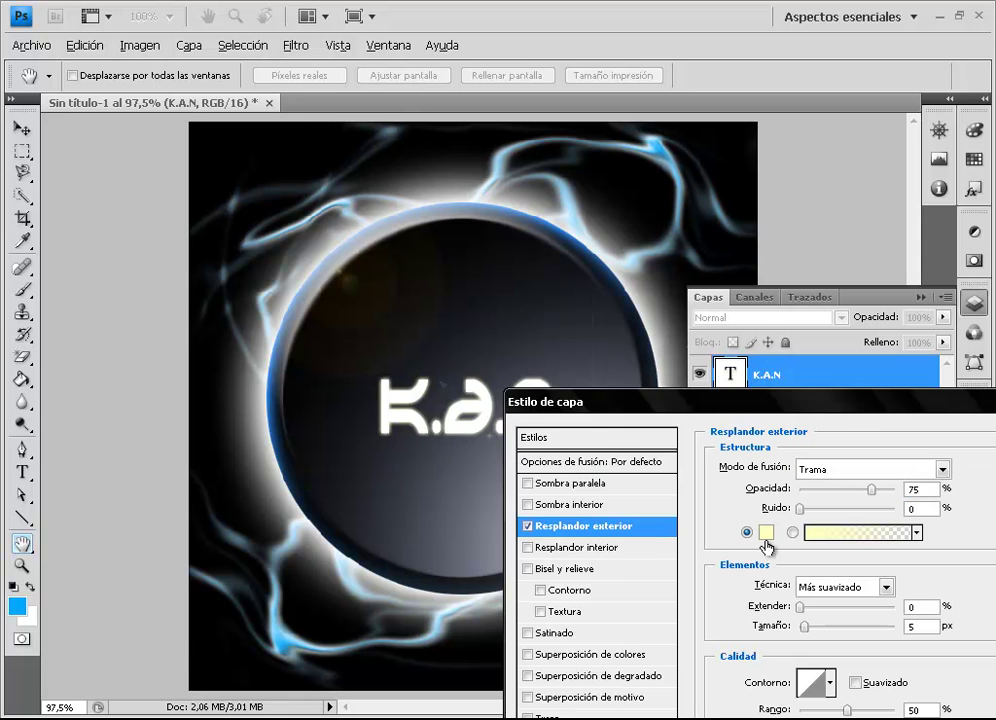
pyautogui.click(766, 531)
pyautogui.click(241, 242)
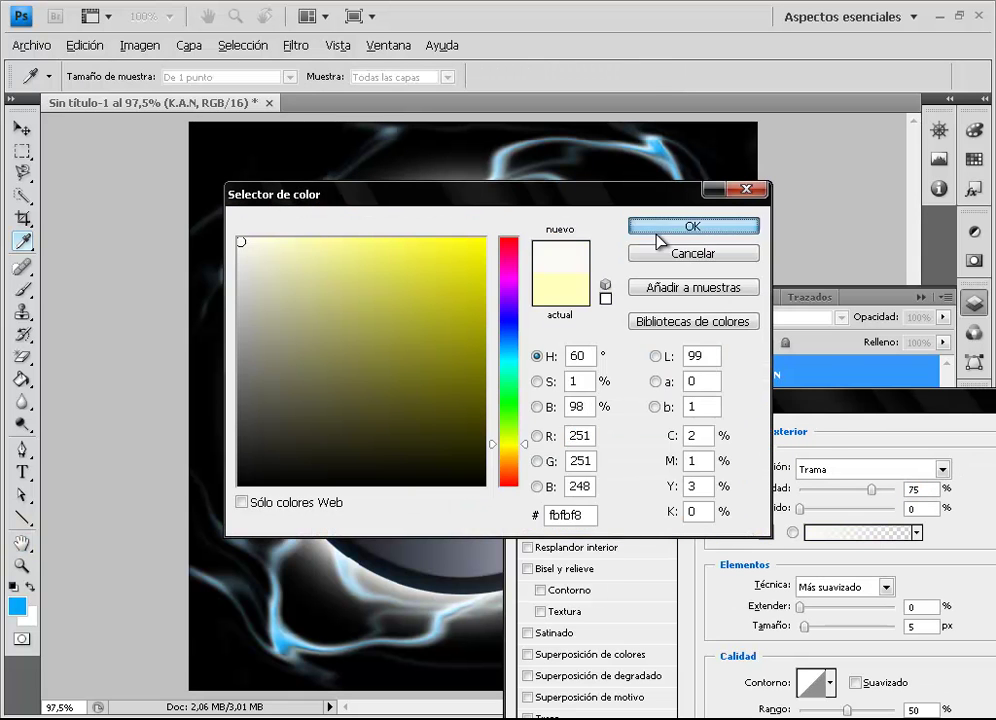
pyautogui.click(659, 240)
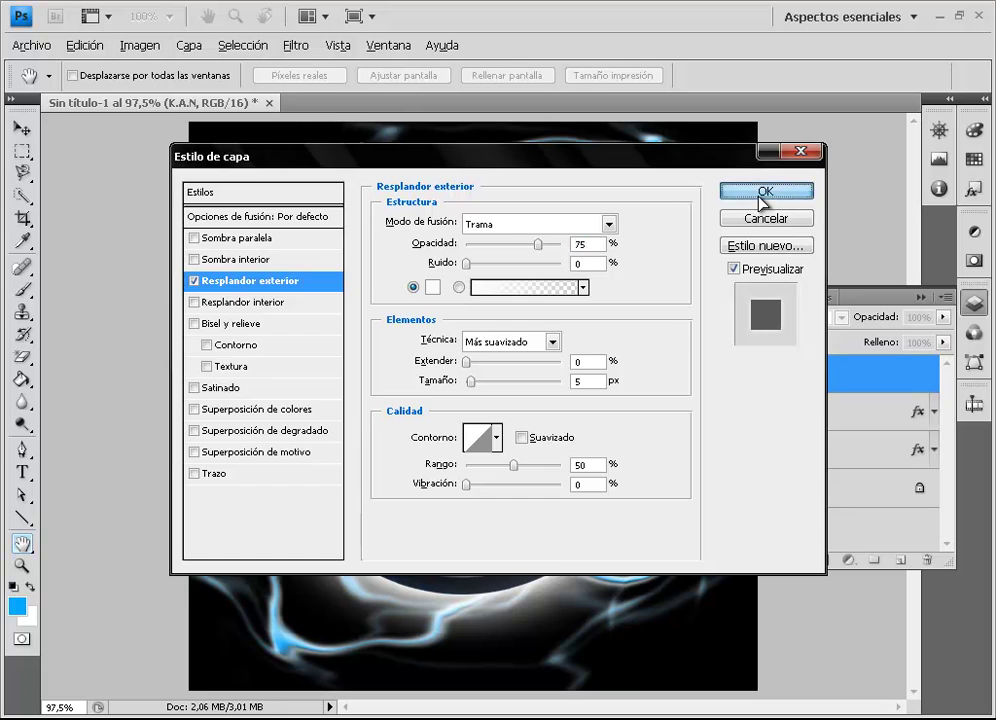
pyautogui.click(763, 192)
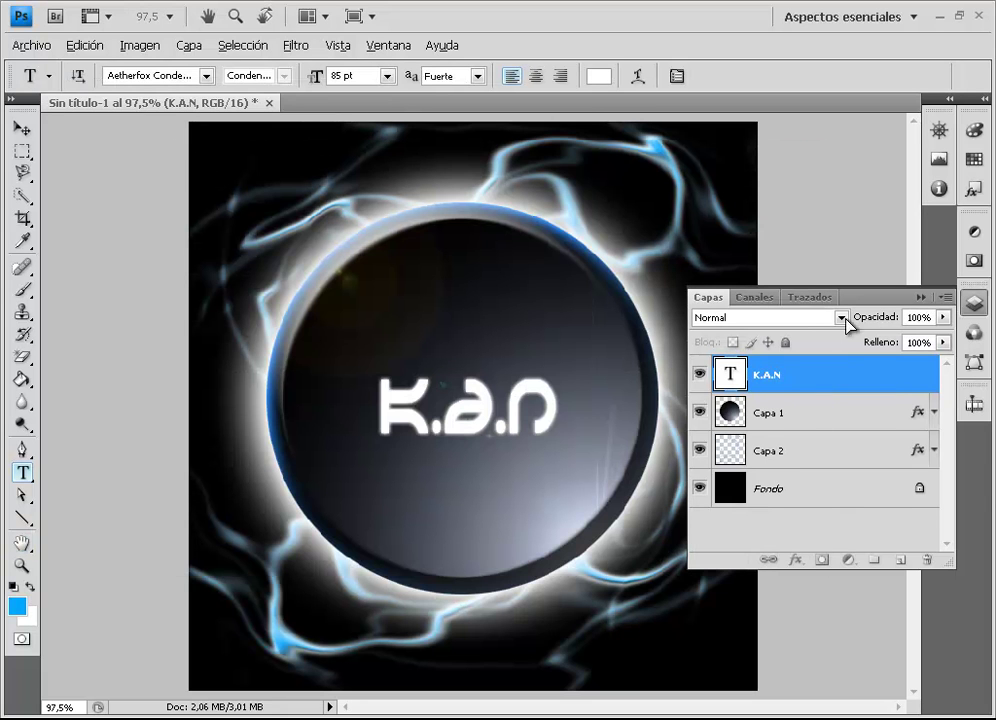
pyautogui.doubleClick(893, 383)
# - Add a bright blue #038bfe inner glow at 100% opacity to the K.A.N text
pyautogui.moveTo(552, 165)
pyautogui.mouseDown()
pyautogui.moveTo(684, 295)
pyautogui.moveTo(716, 313)
pyautogui.mouseUp()
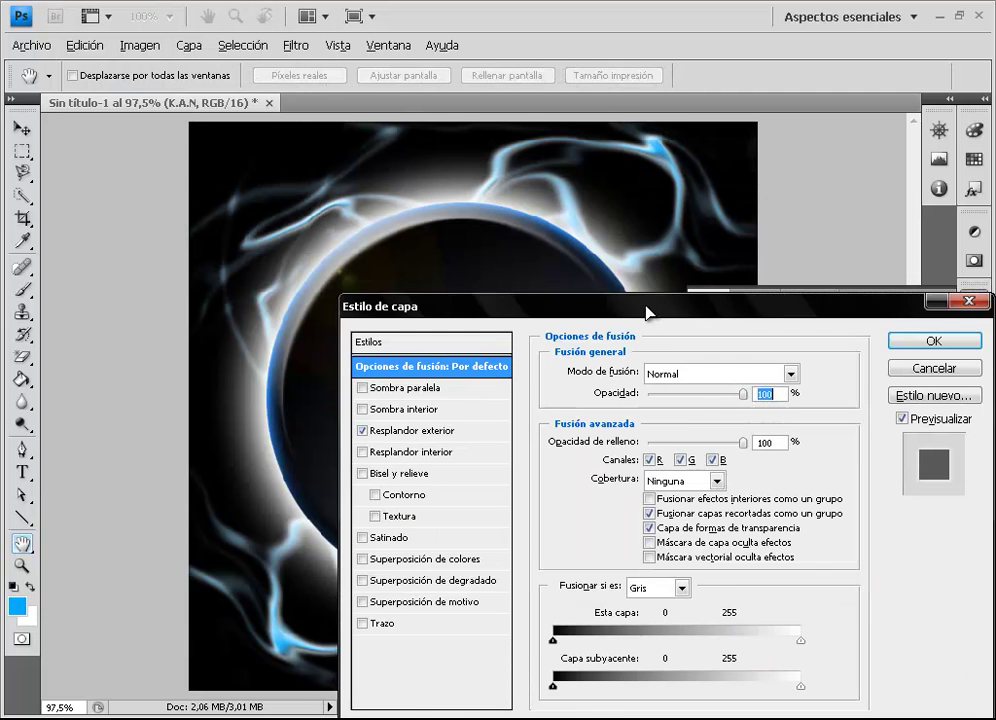
pyautogui.moveTo(647, 313)
pyautogui.mouseDown()
pyautogui.moveTo(724, 390)
pyautogui.moveTo(703, 421)
pyautogui.mouseUp()
pyautogui.click(610, 562)
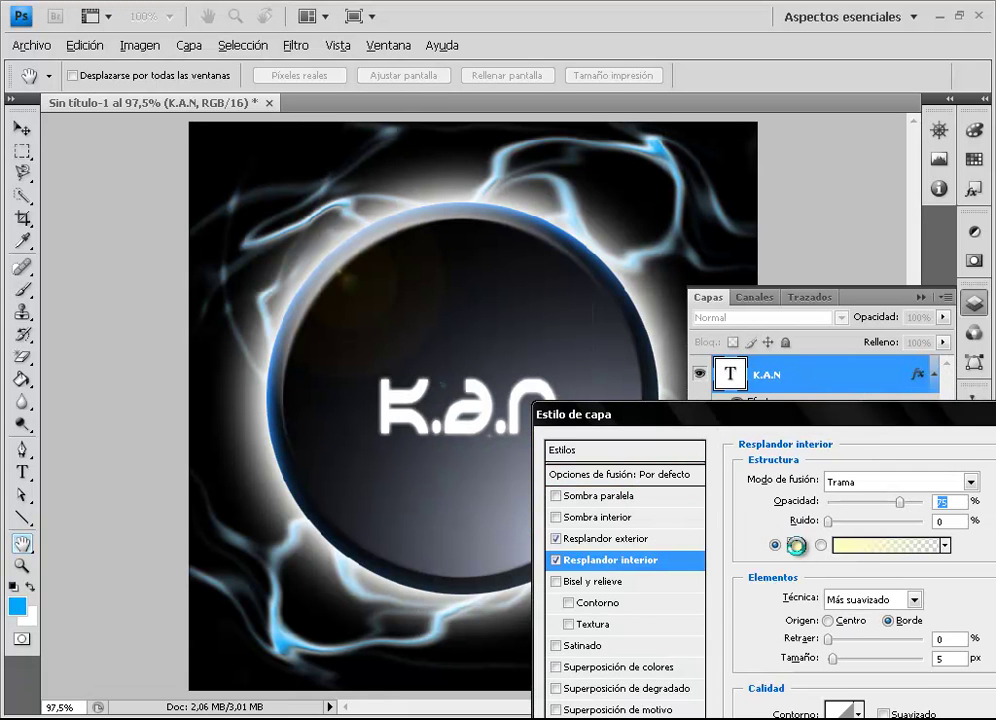
pyautogui.click(795, 544)
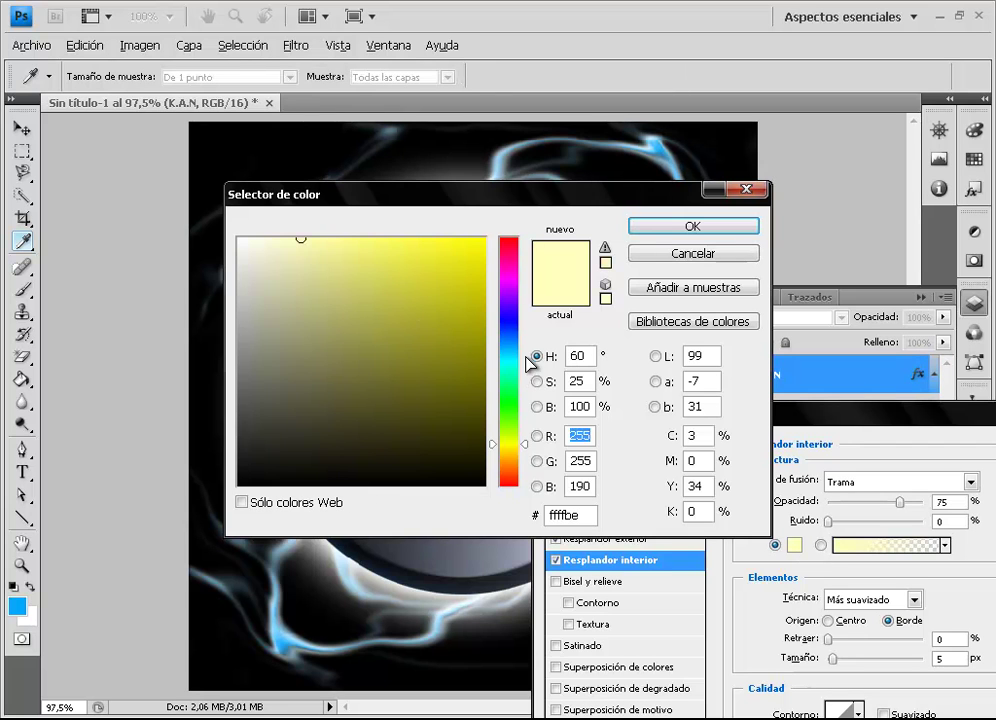
pyautogui.moveTo(507, 349); pyautogui.dragTo(506, 343)
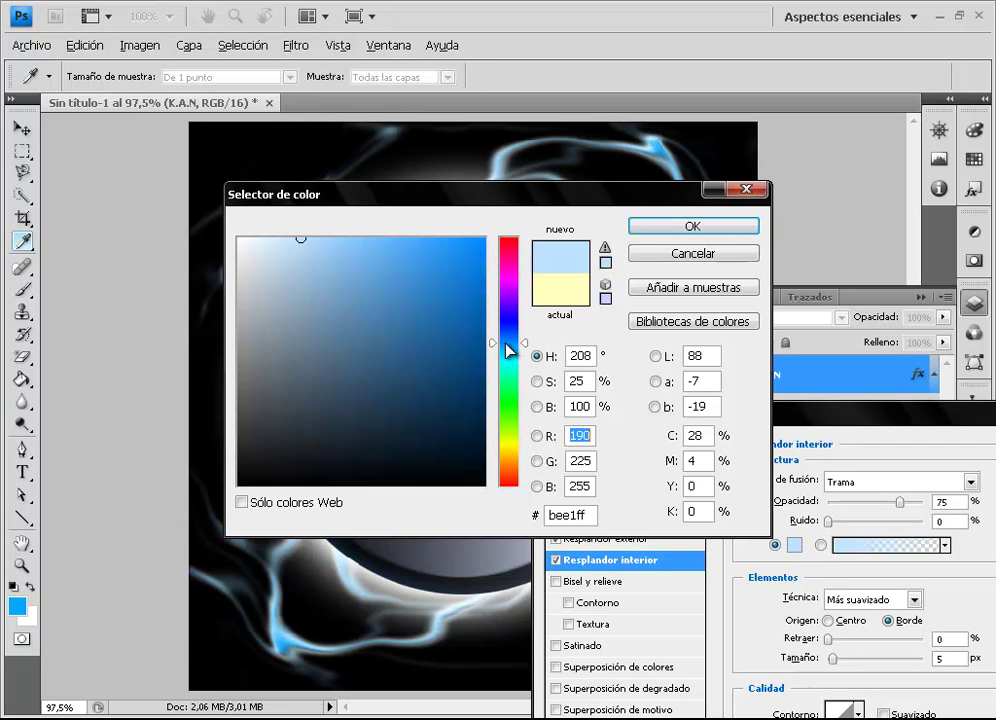
pyautogui.moveTo(471, 249); pyautogui.dragTo(484, 238)
pyautogui.click(692, 226)
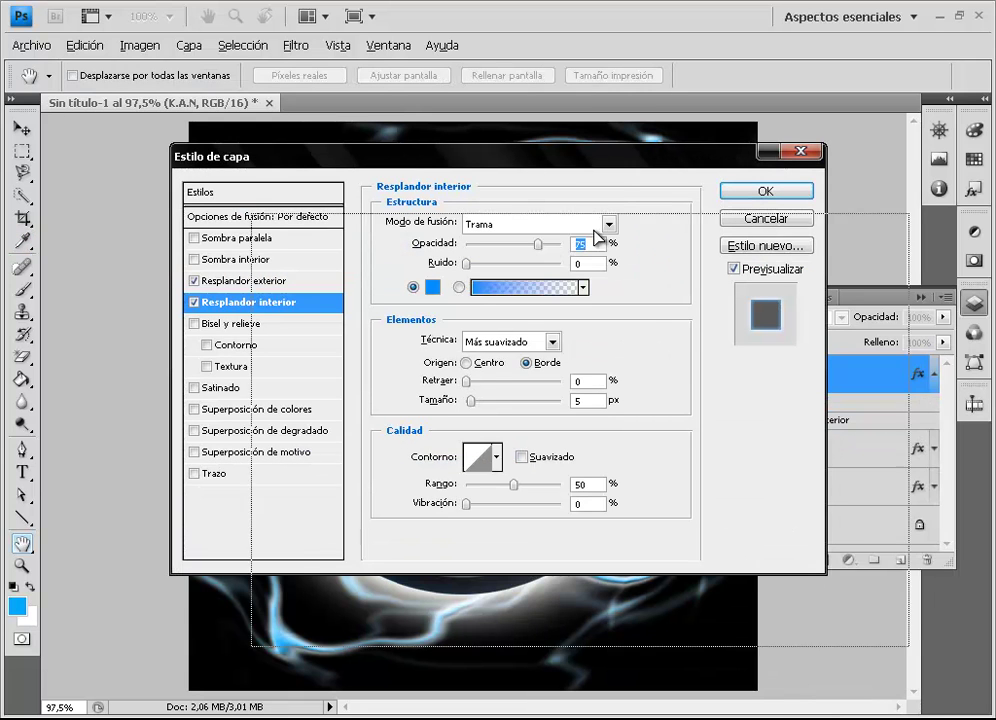
pyautogui.moveTo(331, 163)
pyautogui.mouseDown()
pyautogui.moveTo(560, 390)
pyautogui.moveTo(637, 396)
pyautogui.mouseUp()
pyautogui.moveTo(843, 469); pyautogui.dragTo(921, 472)
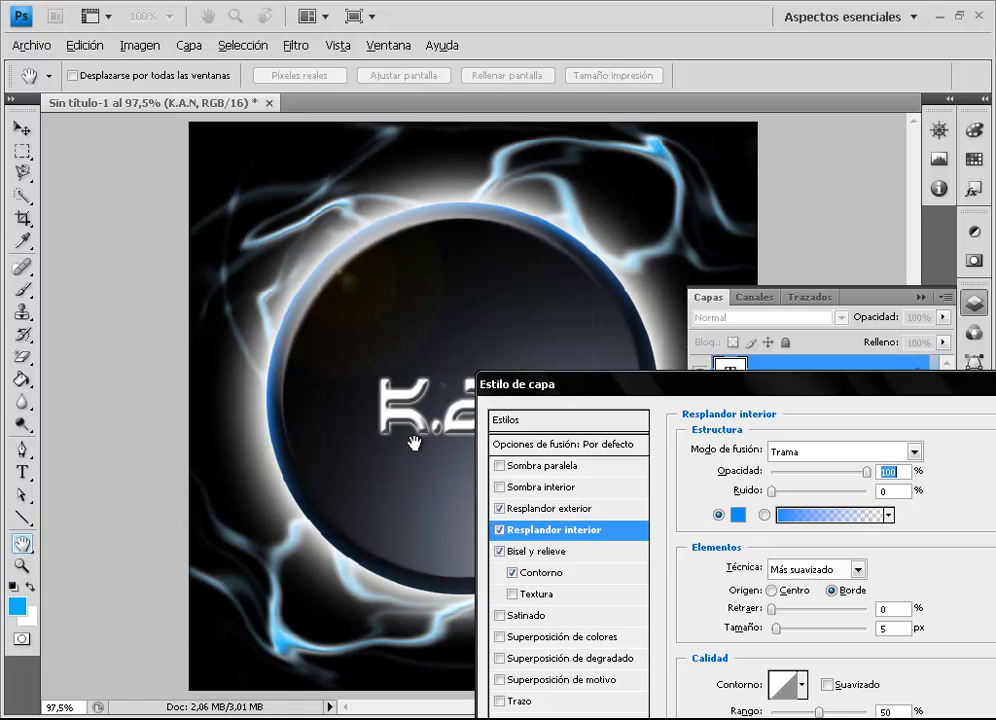
# - Enable bevel and emboss with contour on K.A.N, contour range 100%
pyautogui.click(511, 569)
pyautogui.click(511, 573)
pyautogui.click(500, 553)
pyautogui.click(512, 572)
pyautogui.click(530, 574)
pyautogui.moveTo(788, 482); pyautogui.dragTo(869, 487)
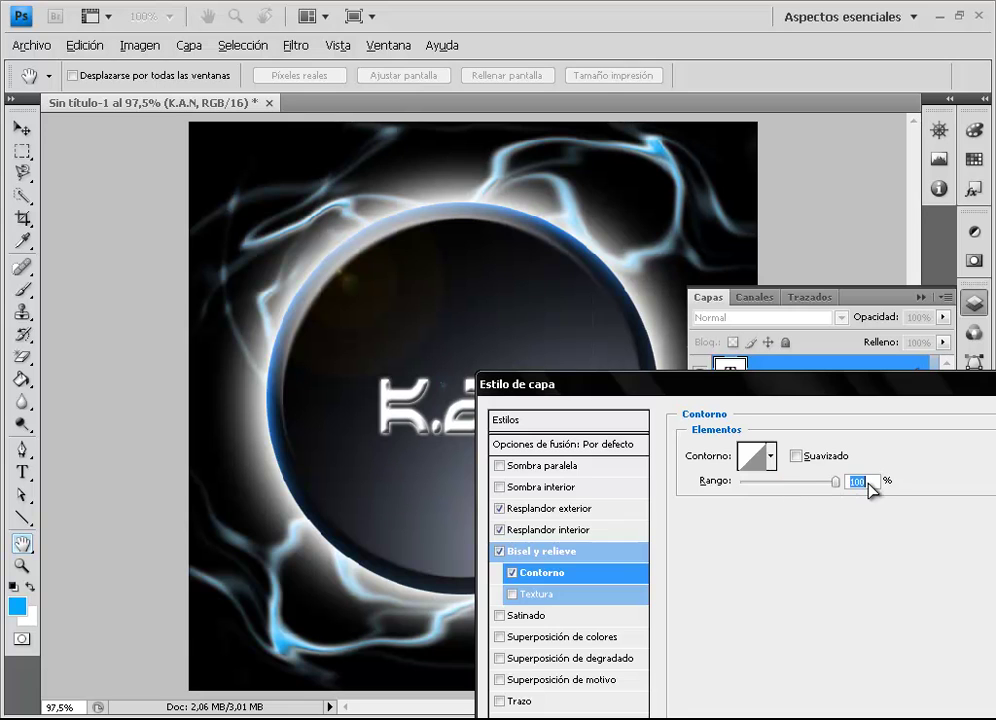
# - Widen the outer glow to 8 px at about 83% opacity and apply the style
pyautogui.click(565, 509)
pyautogui.moveTo(844, 472); pyautogui.dragTo(905, 485)
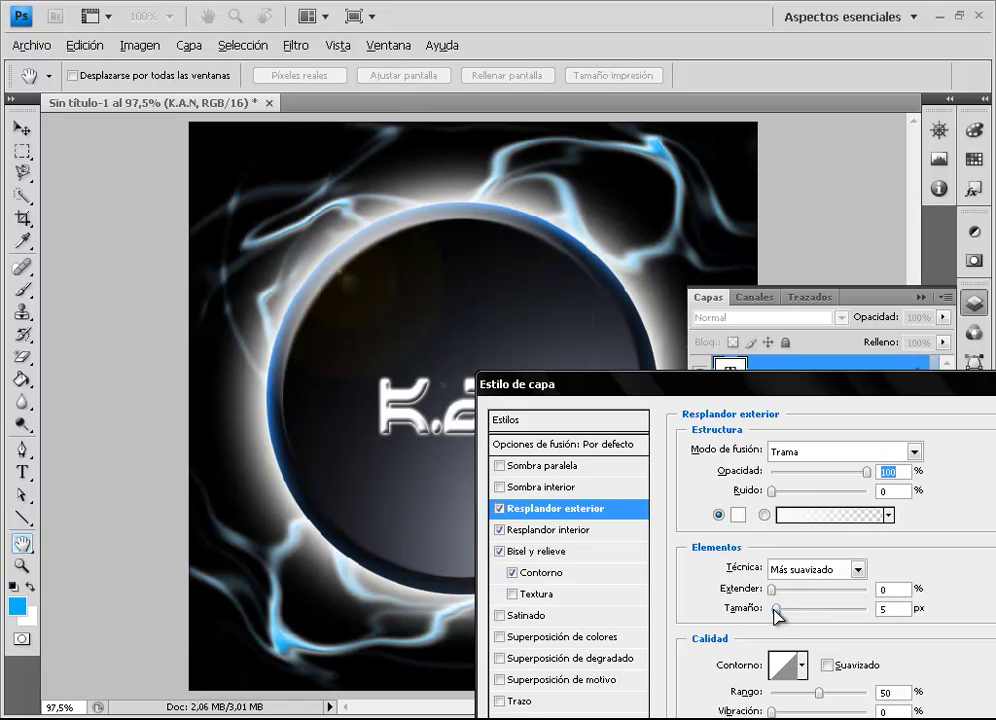
pyautogui.moveTo(776, 614); pyautogui.dragTo(782, 614)
pyautogui.moveTo(866, 472); pyautogui.dragTo(840, 478)
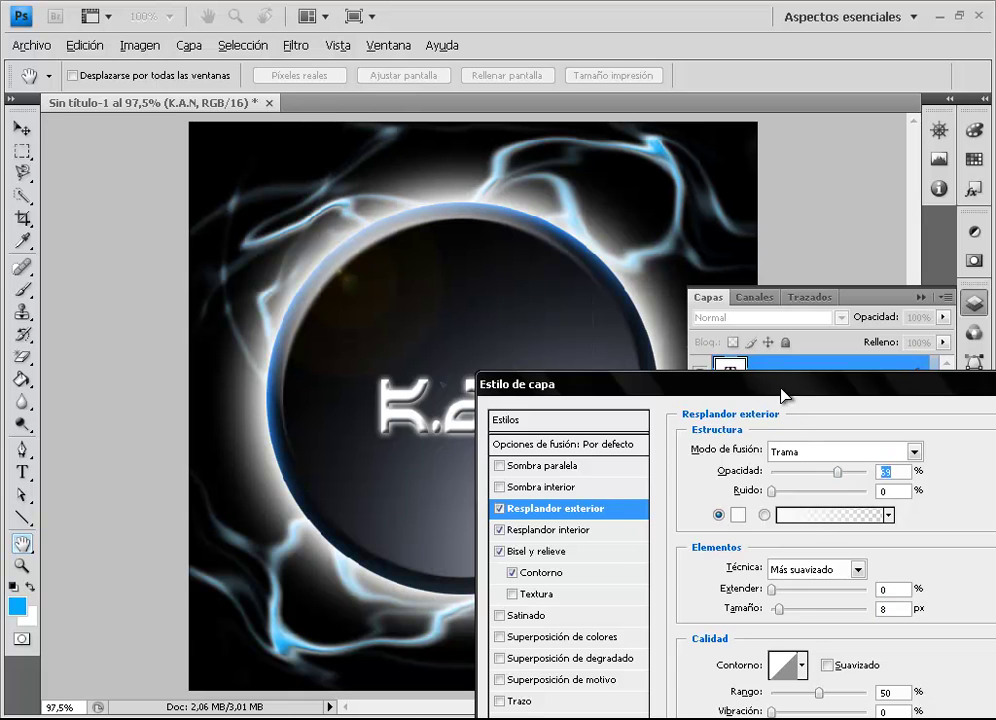
pyautogui.moveTo(782, 392); pyautogui.dragTo(649, 362)
pyautogui.moveTo(822, 360); pyautogui.dragTo(815, 306)
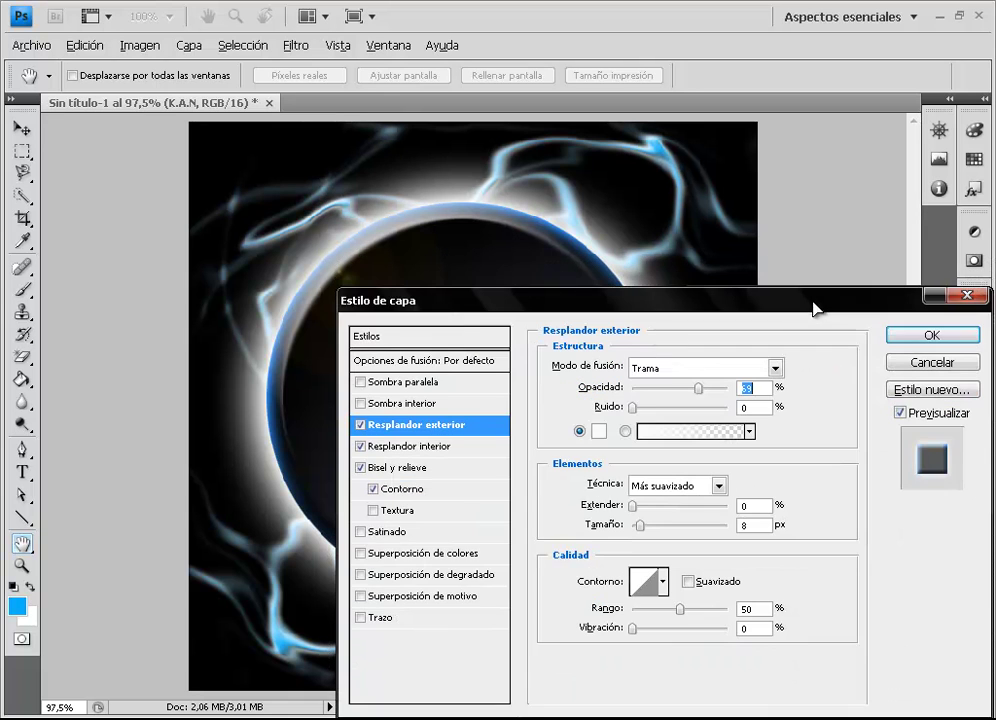
pyautogui.click(932, 336)
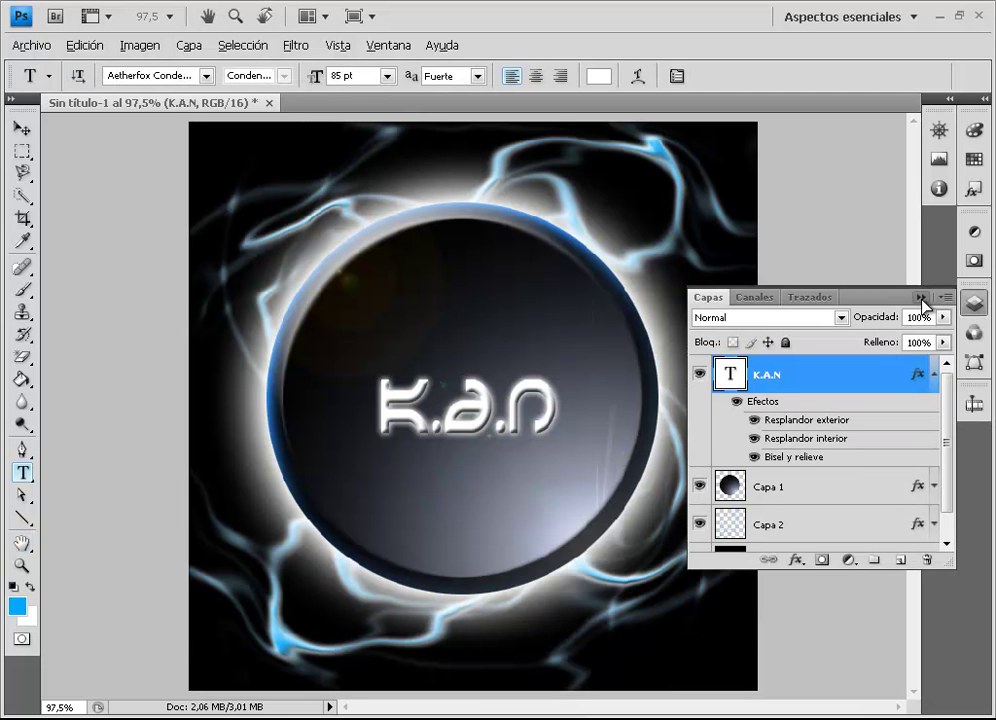
# - Erase the black background on the Fondo layer with the Magic Eraser, leaving transparency
pyautogui.click(620, 350)
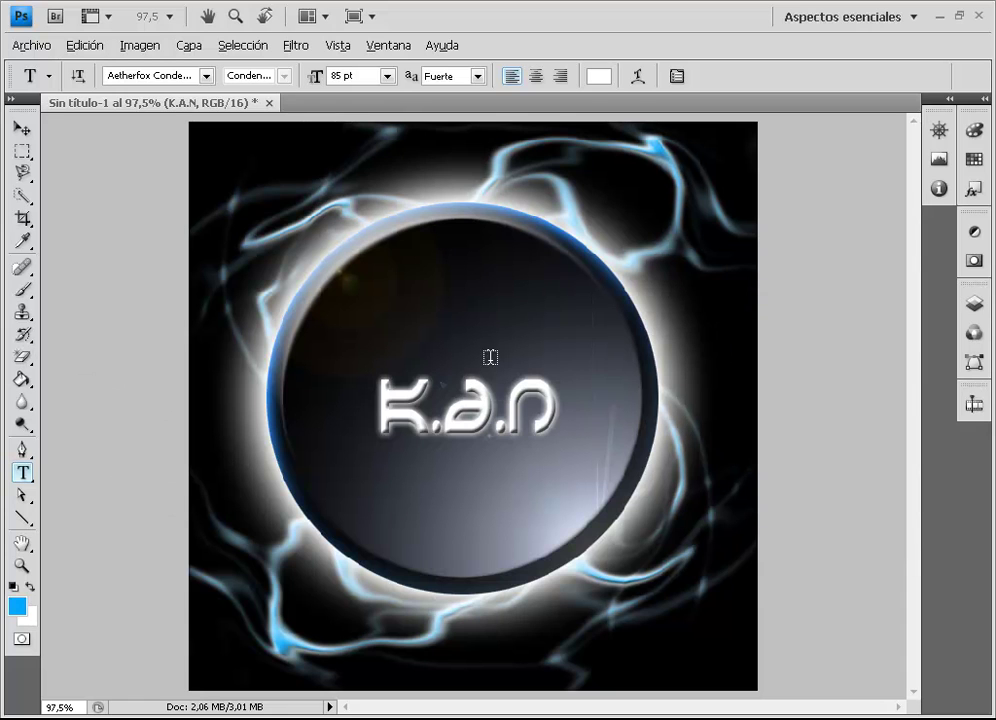
pyautogui.press('e')
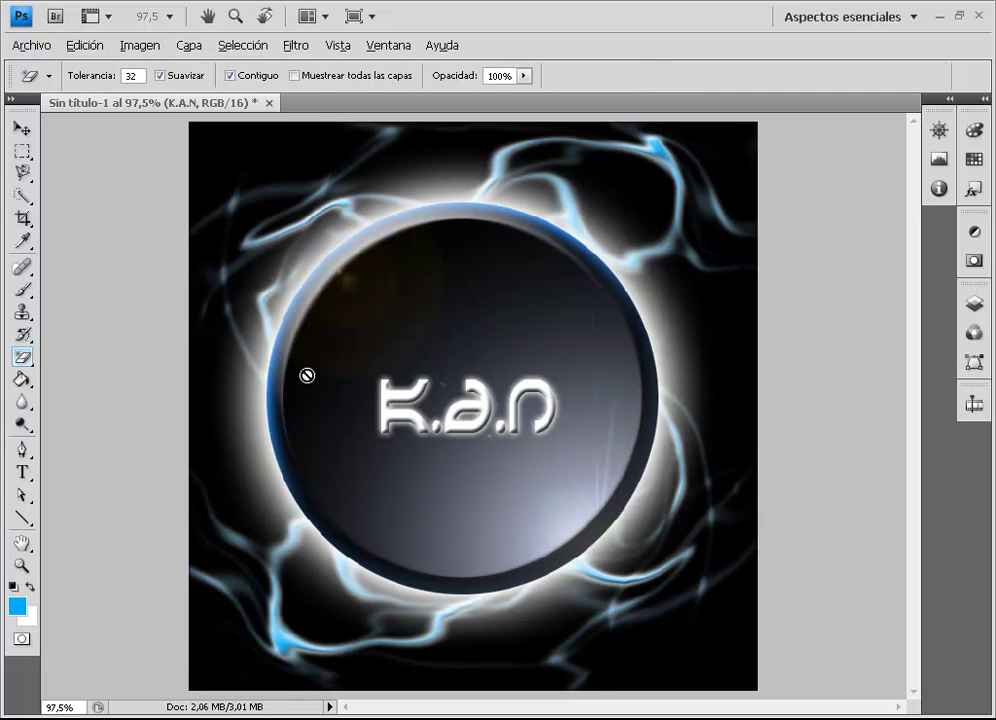
pyautogui.click(975, 303)
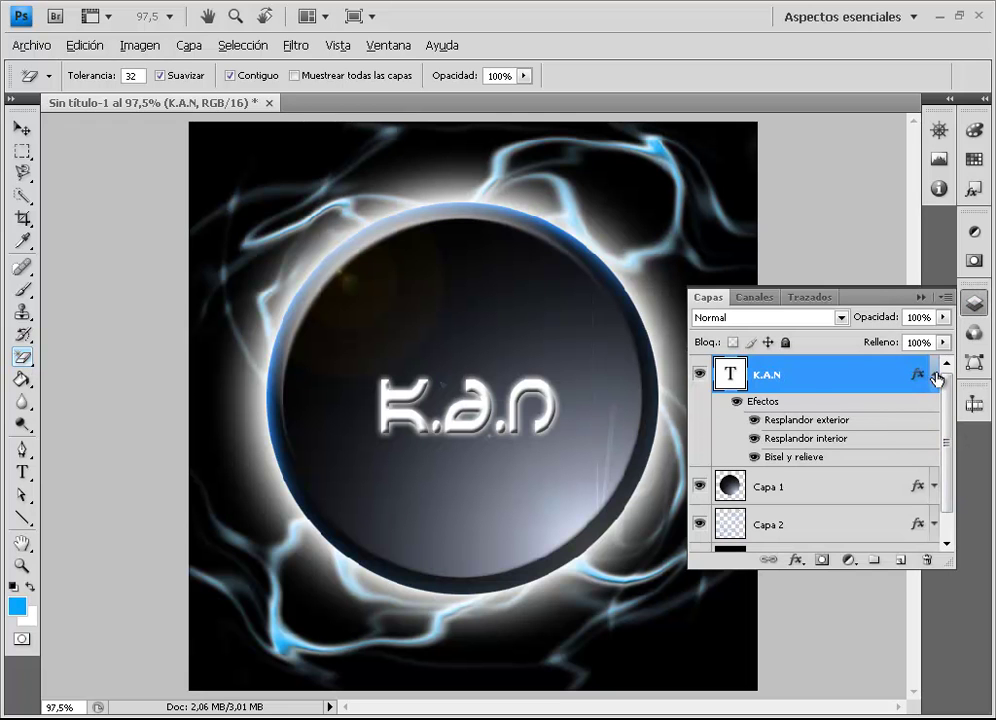
pyautogui.click(936, 376)
pyautogui.click(816, 500)
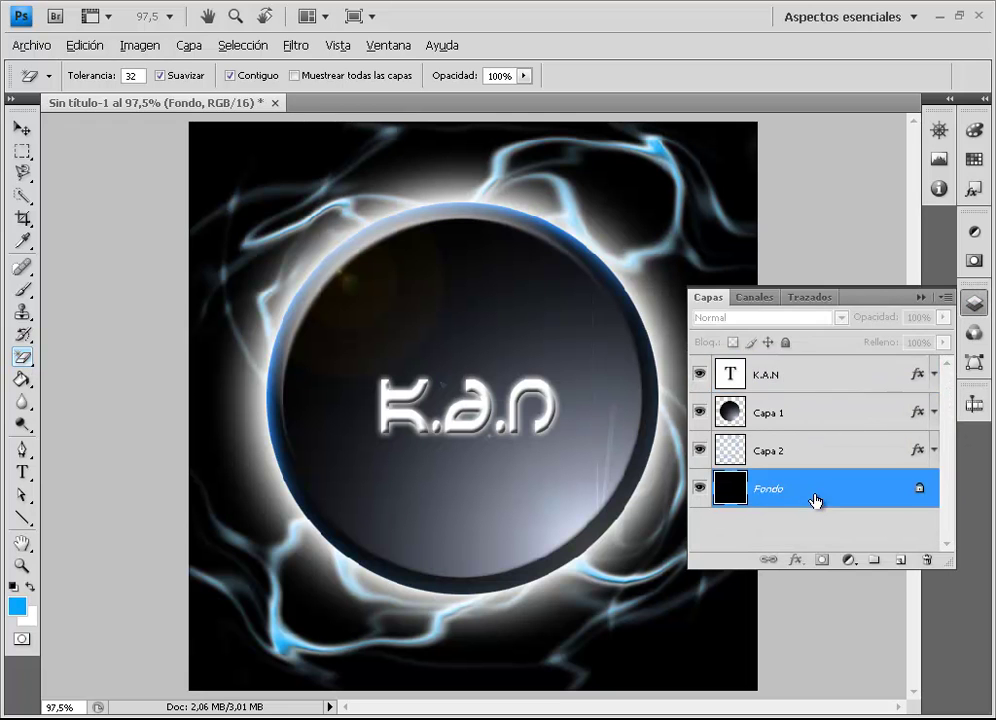
pyautogui.rightClick(22, 356)
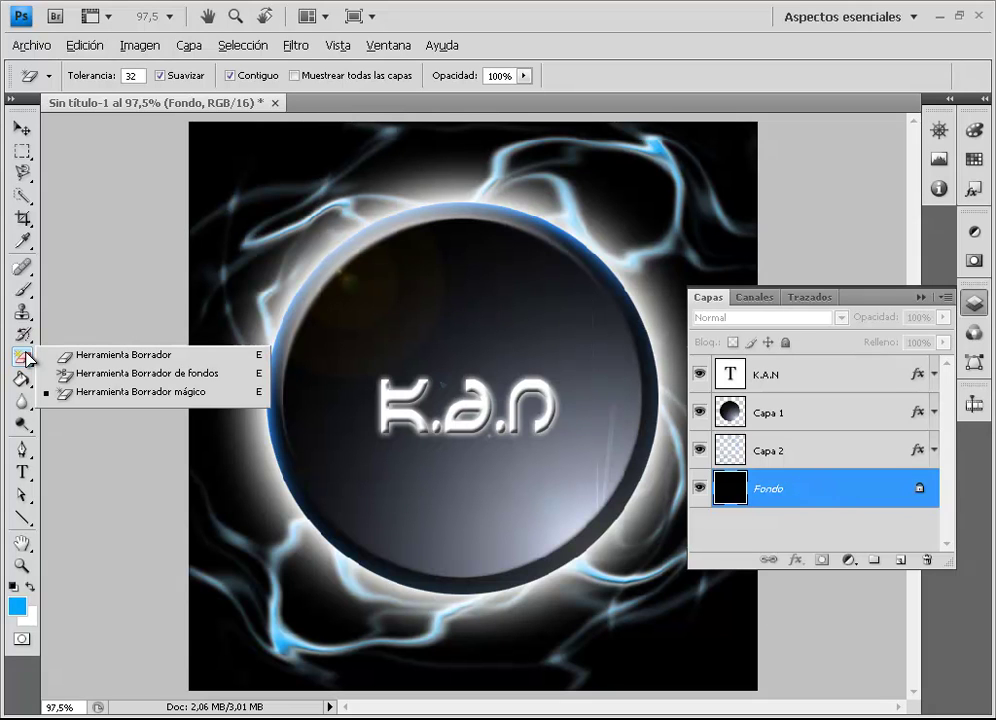
pyautogui.click(176, 398)
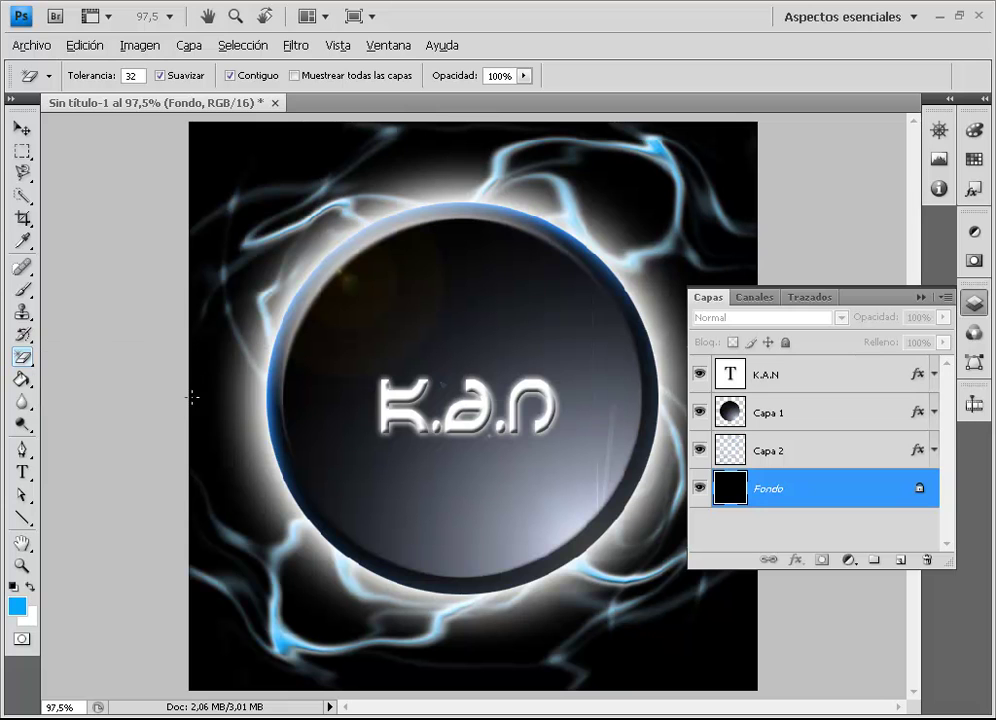
pyautogui.click(213, 391)
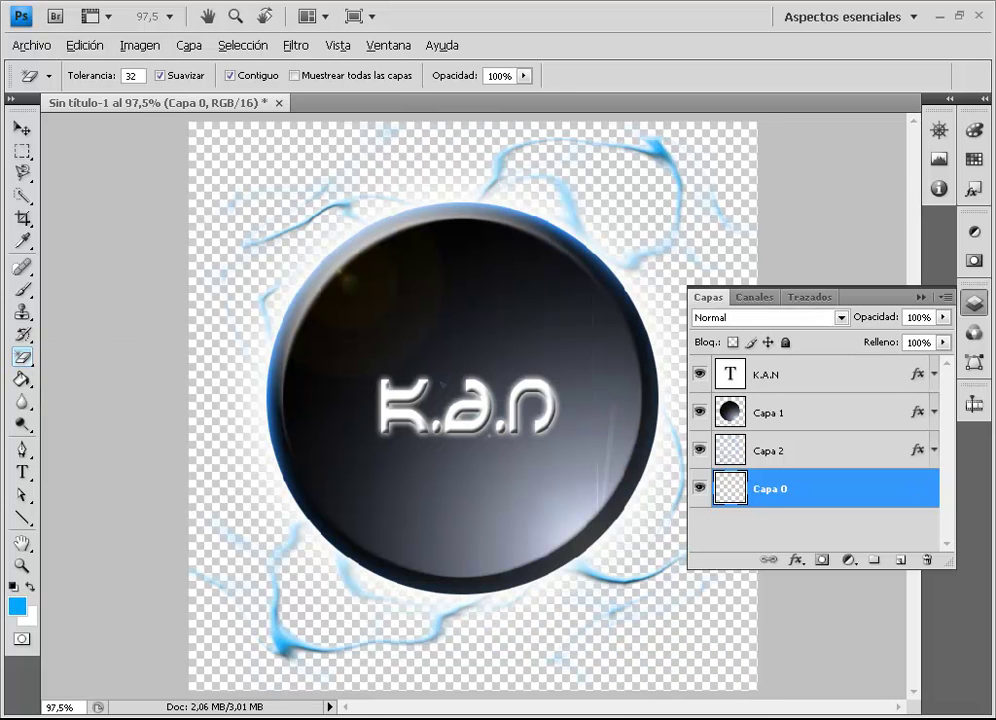
# - Hide Capa 0, Capa 2, Capa 1 and K.A.N layers, then show them all again
pyautogui.click(699, 488)
pyautogui.click(699, 450)
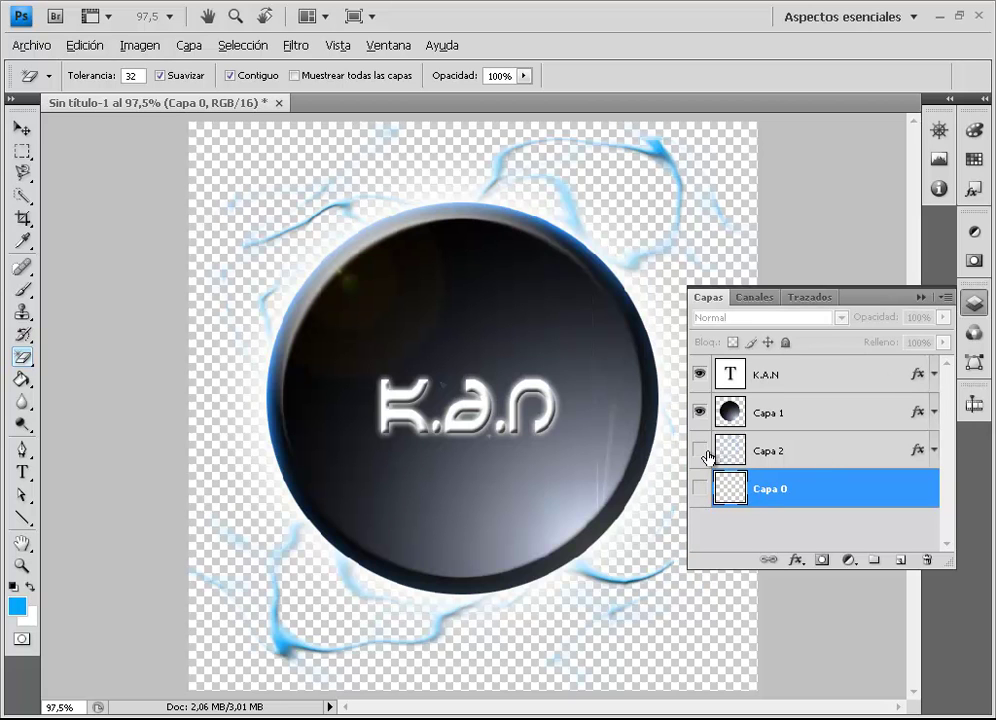
pyautogui.click(699, 411)
pyautogui.click(699, 374)
pyautogui.click(699, 374)
pyautogui.click(699, 411)
pyautogui.click(699, 450)
pyautogui.click(699, 488)
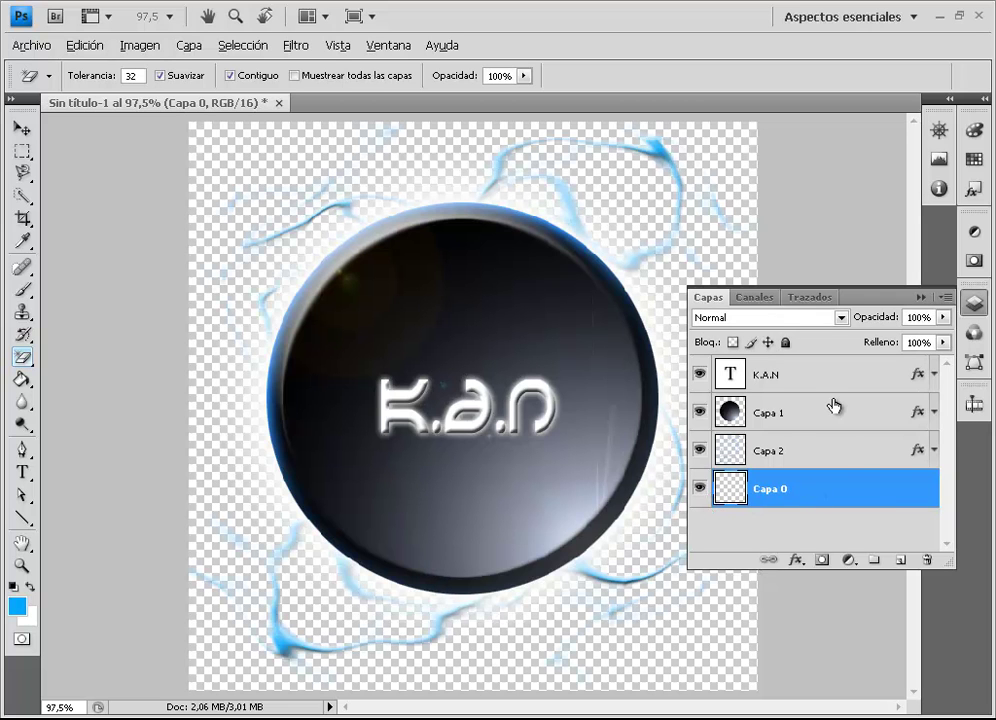
# - Select all four layers: Capa 0, Capa 2, Capa 1 and K.A.N
pyautogui.click(827, 527)
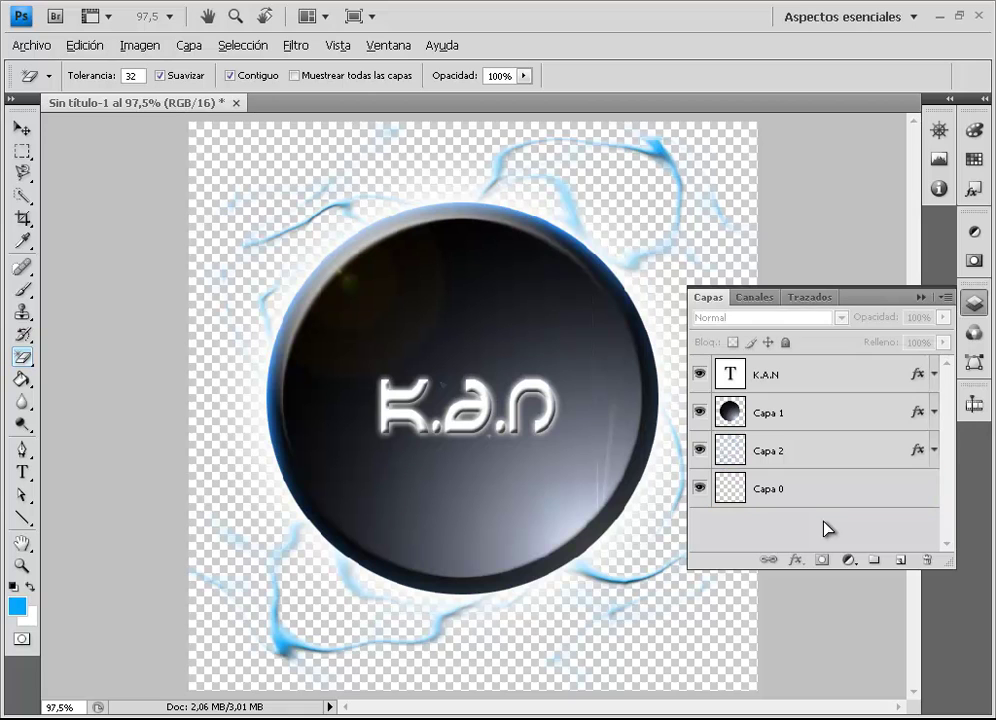
pyautogui.click(843, 382)
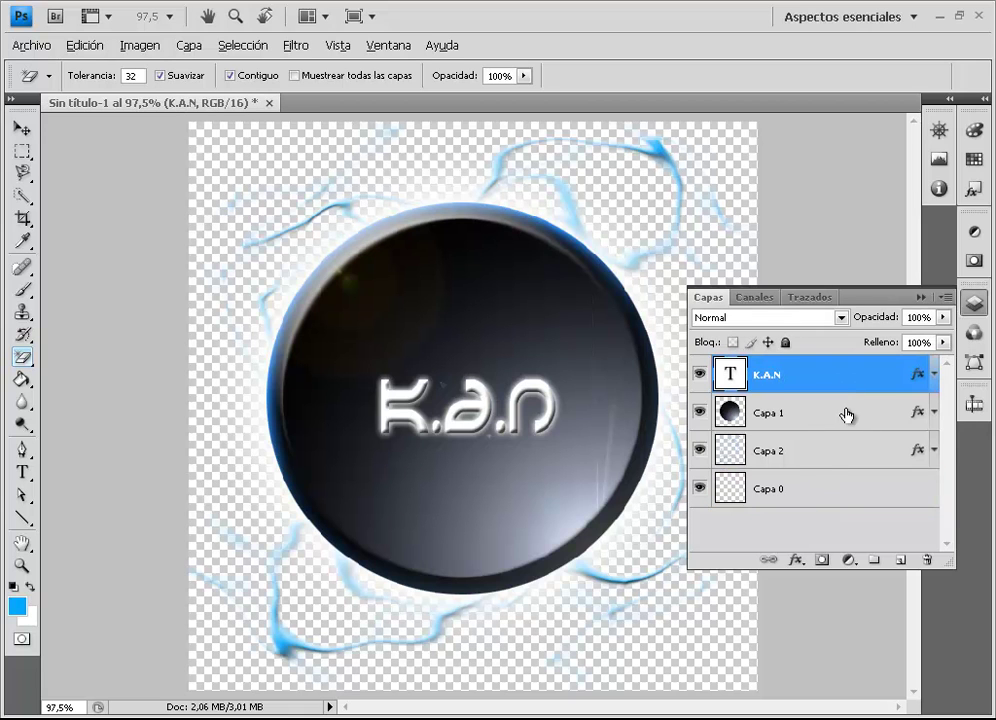
pyautogui.keyDown('shift'); pyautogui.click(845, 413); pyautogui.keyUp('shift')
pyautogui.click(845, 516)
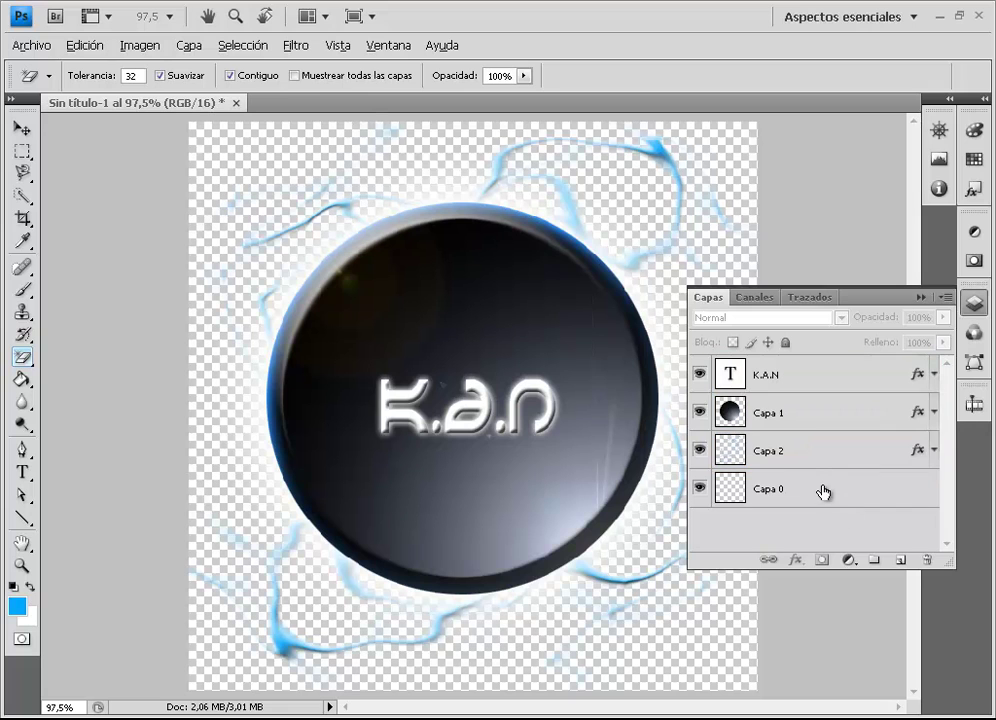
pyautogui.click(822, 492)
pyautogui.keyDown('shift'); pyautogui.click(816, 458); pyautogui.keyUp('shift')
pyautogui.keyDown('shift'); pyautogui.click(818, 422); pyautogui.keyUp('shift')
pyautogui.keyDown('shift'); pyautogui.click(818, 382); pyautogui.keyUp('shift')
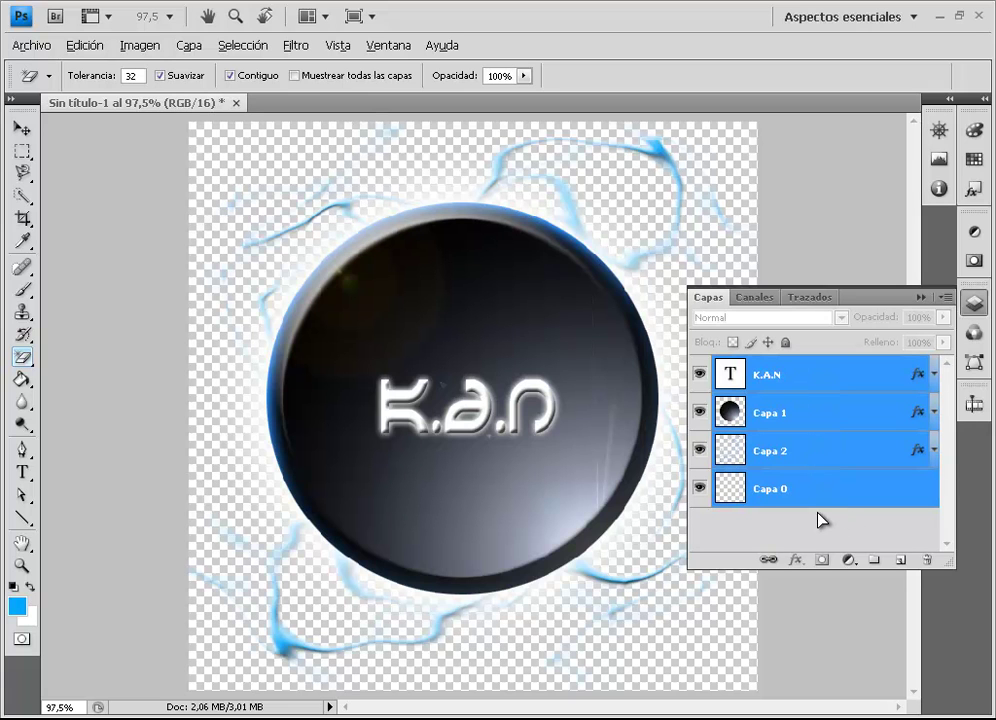
# - Merge the four layers with Ctrl+E, then undo to restore the black background
pyautogui.hotkey('ctrl', 'e')
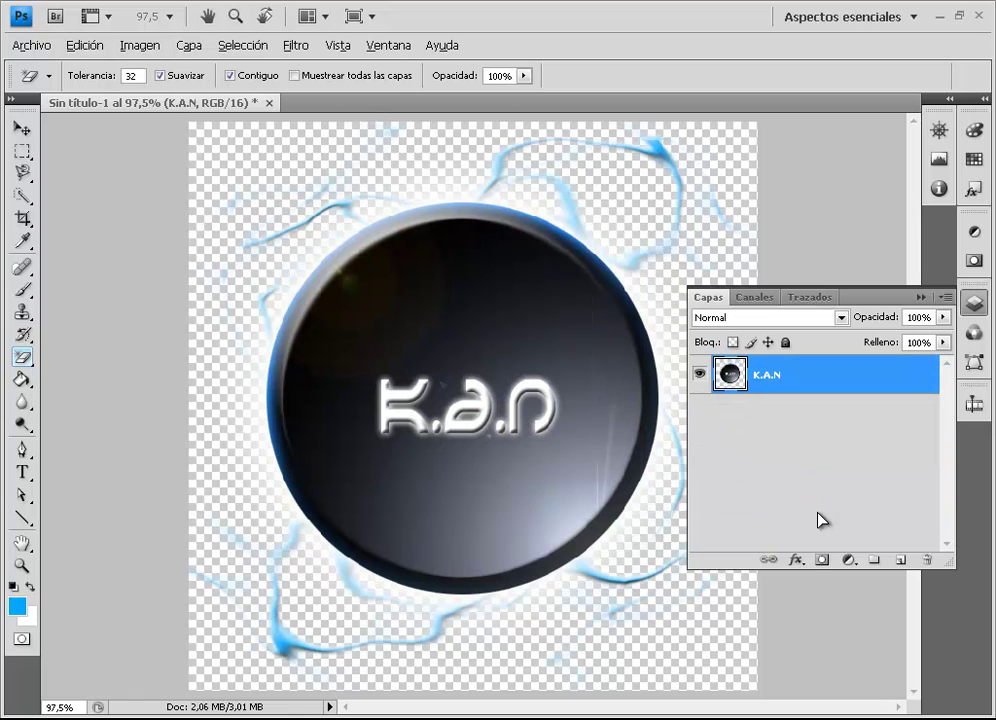
pyautogui.click(920, 297)
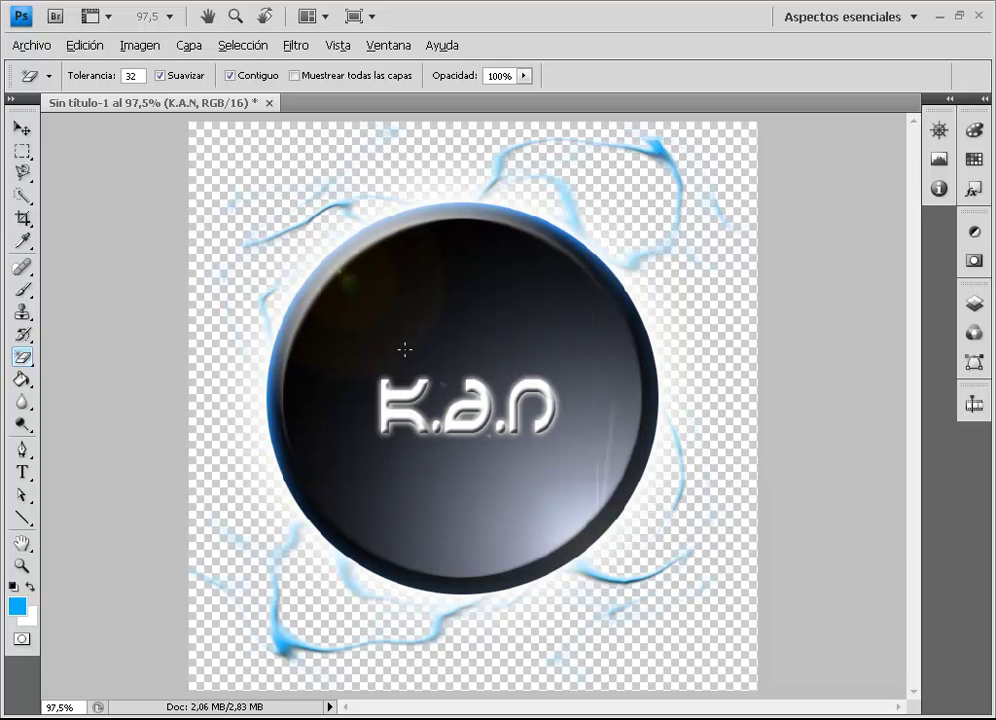
pyautogui.hotkey('ctrl', 'z')
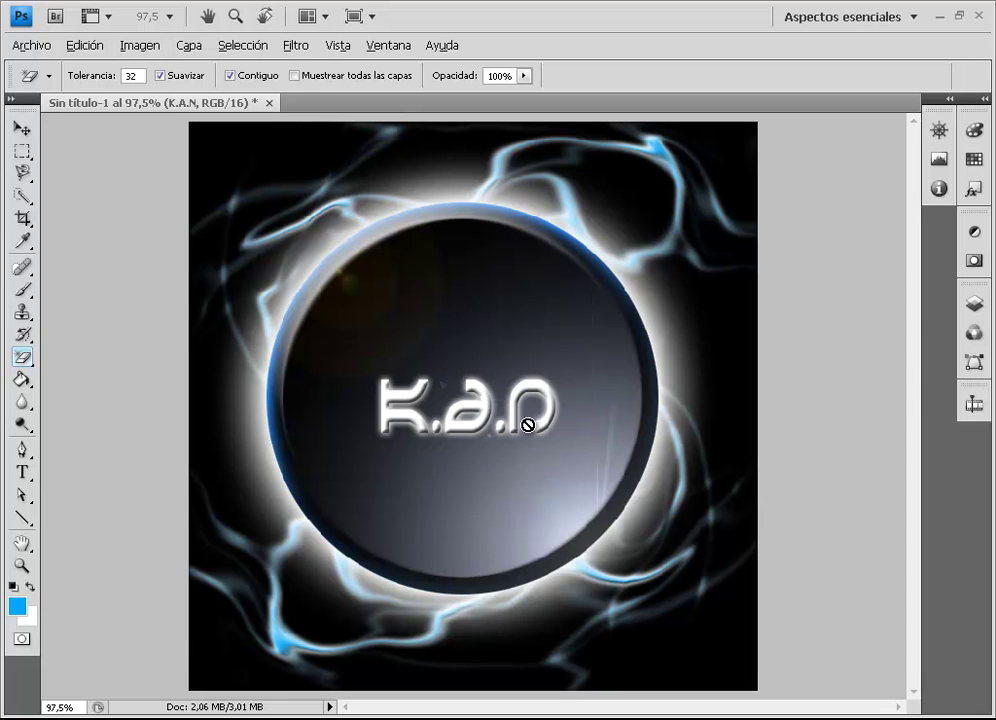
# - Save the image as LOGO in PNG format, with no interlacing in the PNG options
pyautogui.click(31, 46)
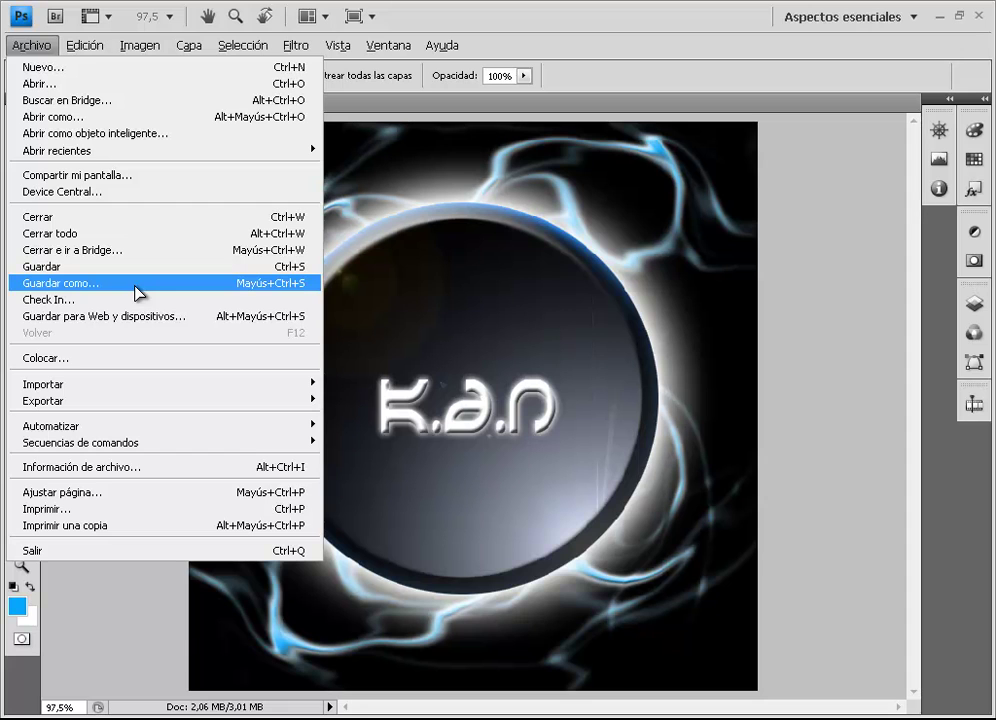
pyautogui.click(233, 267)
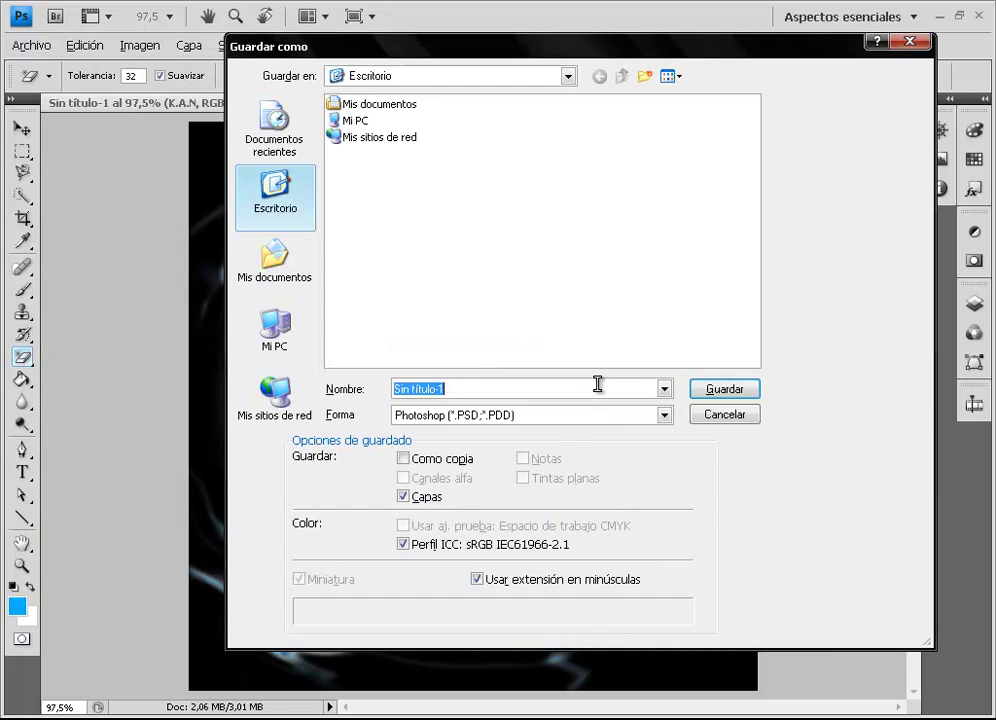
pyautogui.click(461, 389)
pyautogui.hotkey('ctrl', 'shift', 'Left')
pyautogui.press('BackSpace')
pyautogui.write('LOGO')
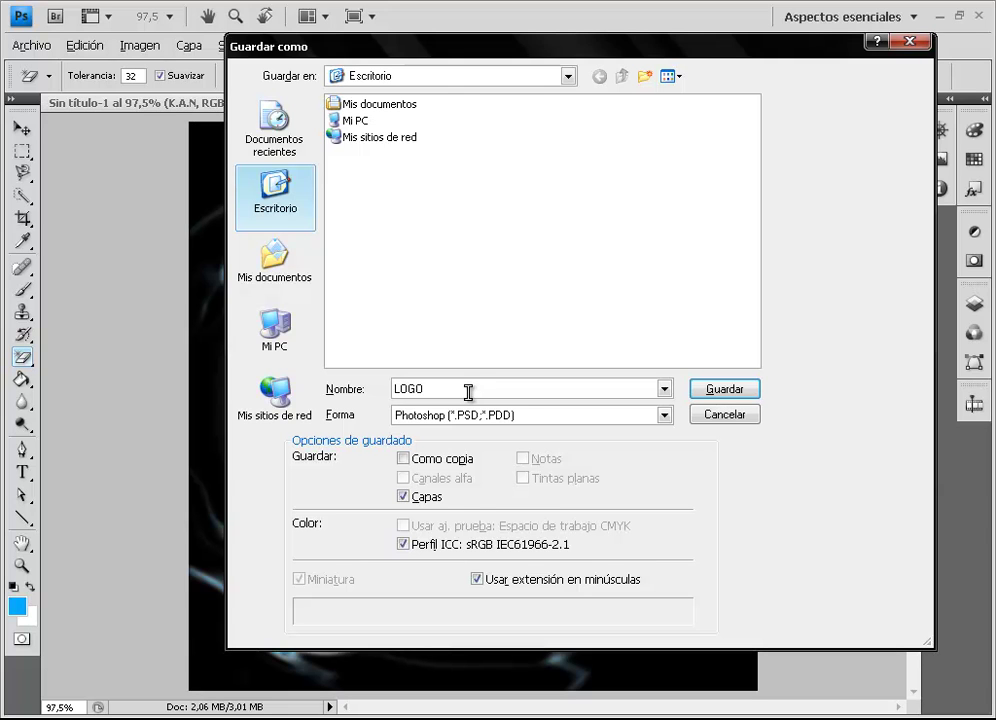
pyautogui.click(533, 414)
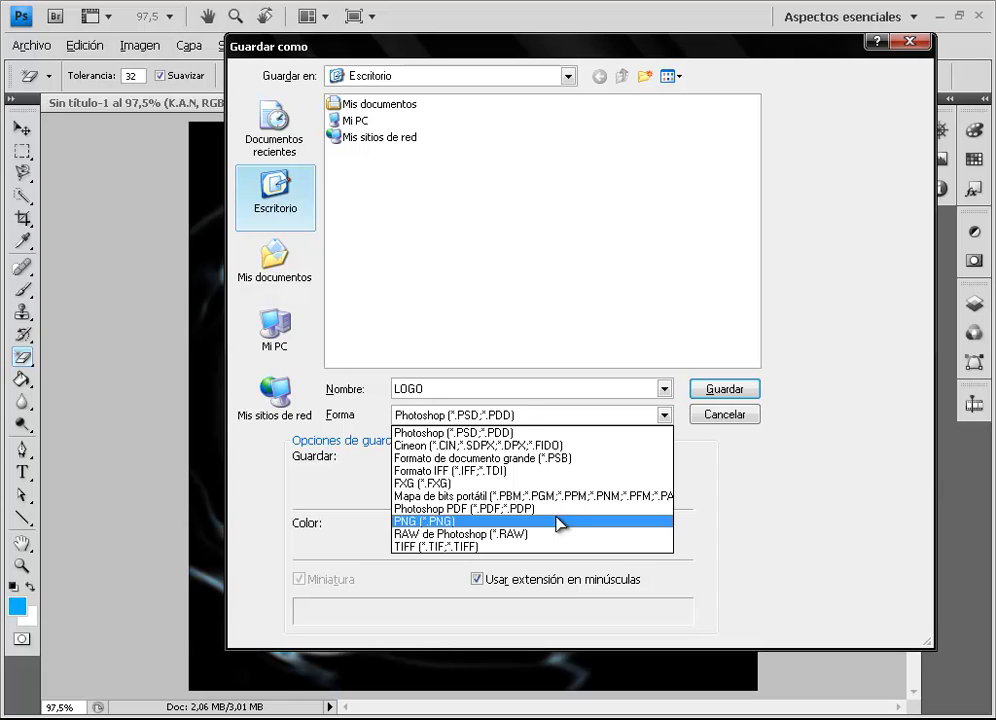
pyautogui.click(559, 521)
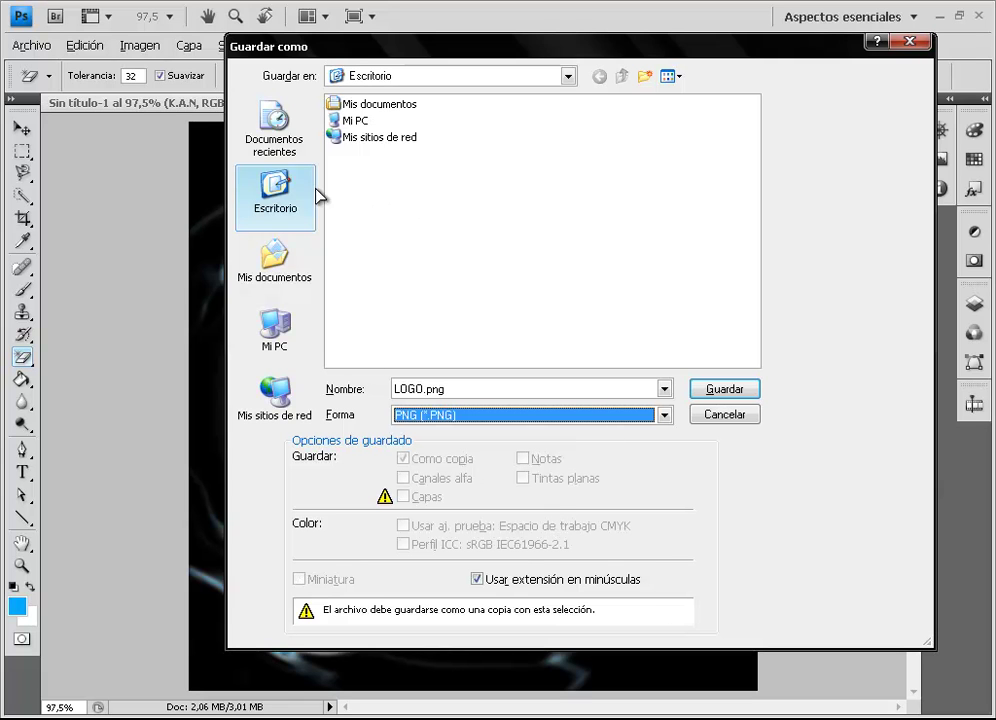
pyautogui.click(720, 390)
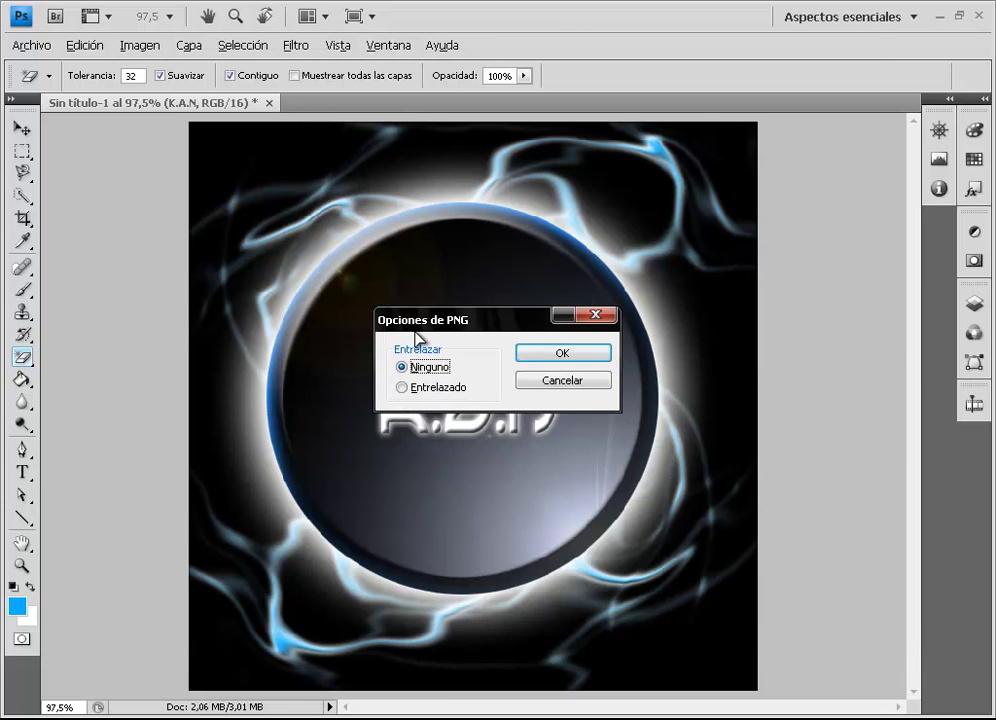
pyautogui.click(562, 355)
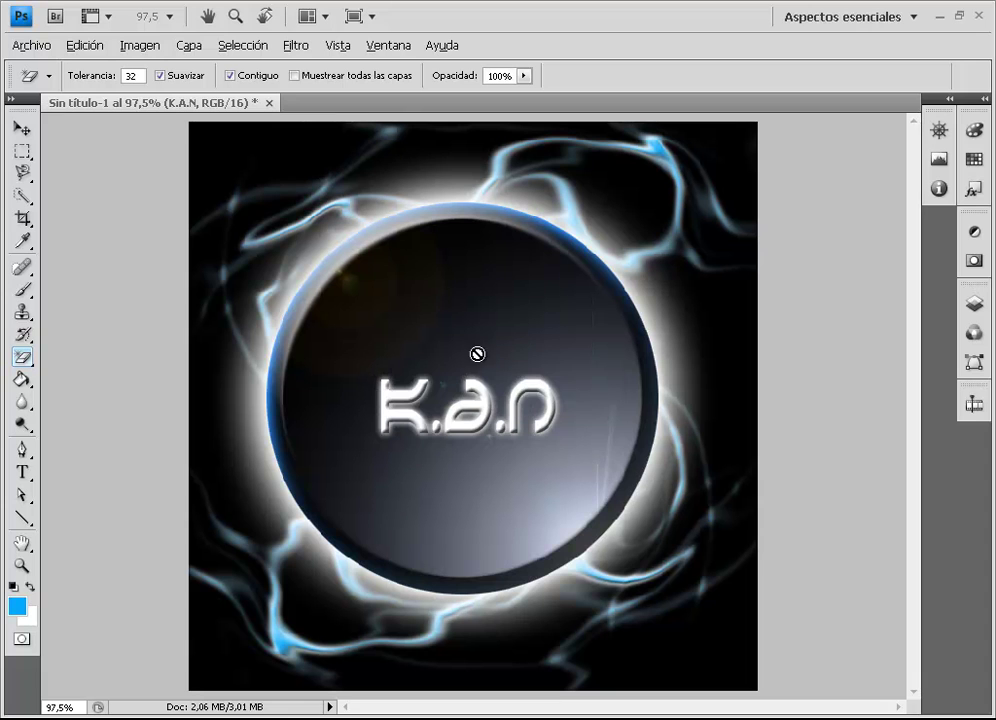
# - Preview LOGO.png maximised in Picture and Fax Viewer, then minimise it to the desktop
pyautogui.click(941, 17)
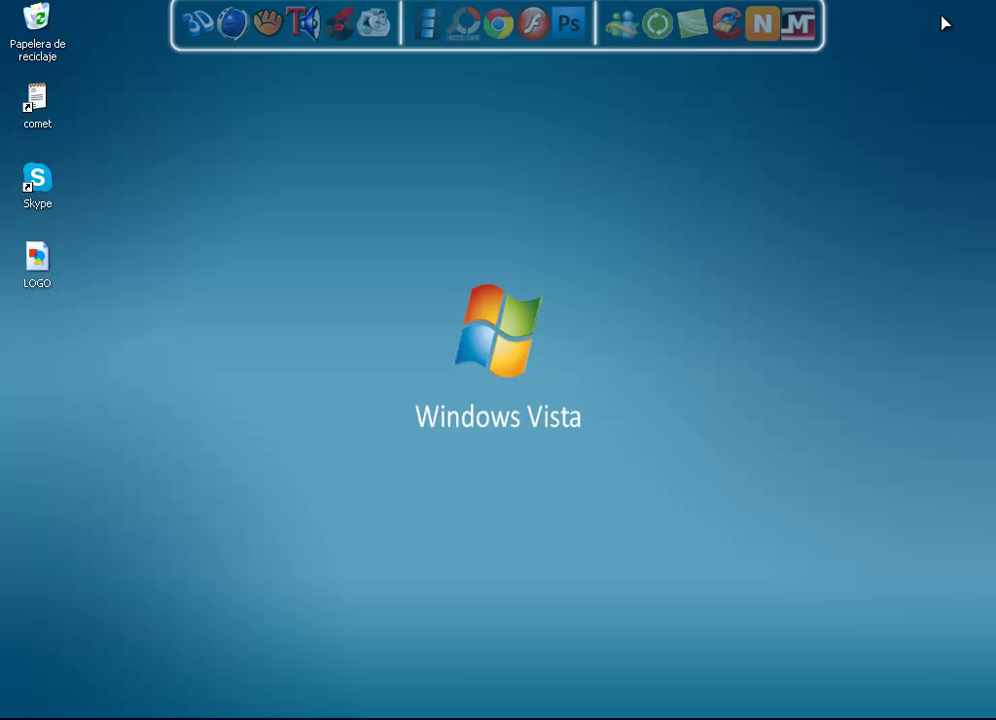
pyautogui.click(30, 262)
pyautogui.doubleClick(30, 262)
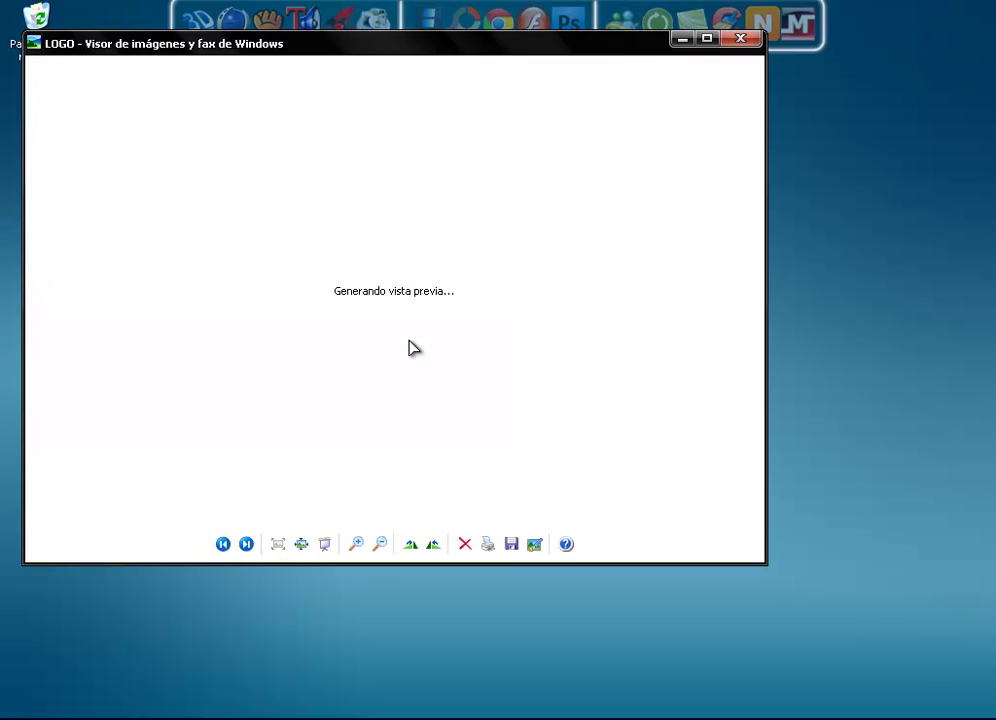
pyautogui.click(709, 40)
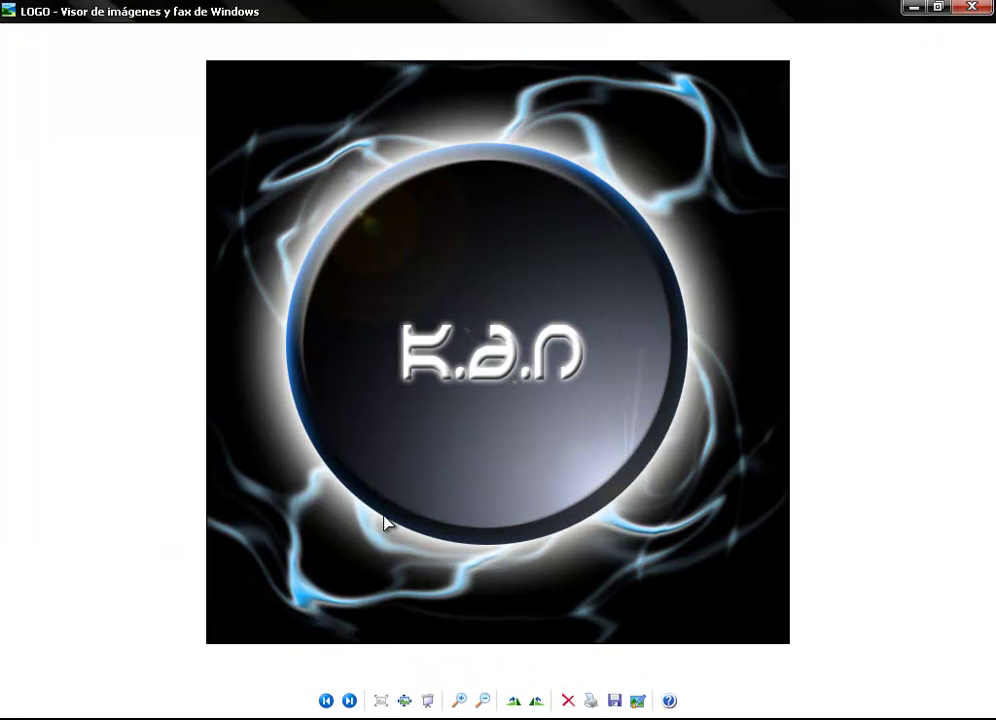
pyautogui.click(913, 7)
pyautogui.moveTo(400, 268)
pyautogui.mouseDown()
pyautogui.moveTo(869, 529)
pyautogui.moveTo(770, 475)
pyautogui.mouseUp()
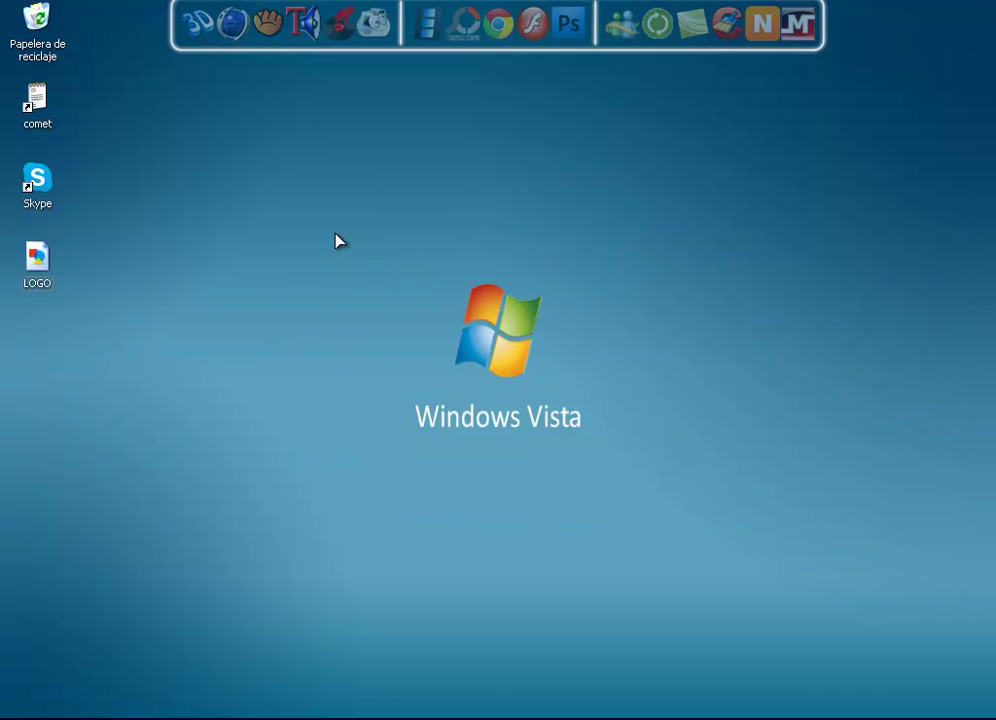
pyautogui.moveTo(663, 522); pyautogui.dragTo(731, 476)
pyautogui.moveTo(380, 227); pyautogui.dragTo(594, 451)
pyautogui.moveTo(369, 224)
pyautogui.mouseDown()
pyautogui.moveTo(750, 463)
pyautogui.moveTo(715, 425)
pyautogui.mouseUp()
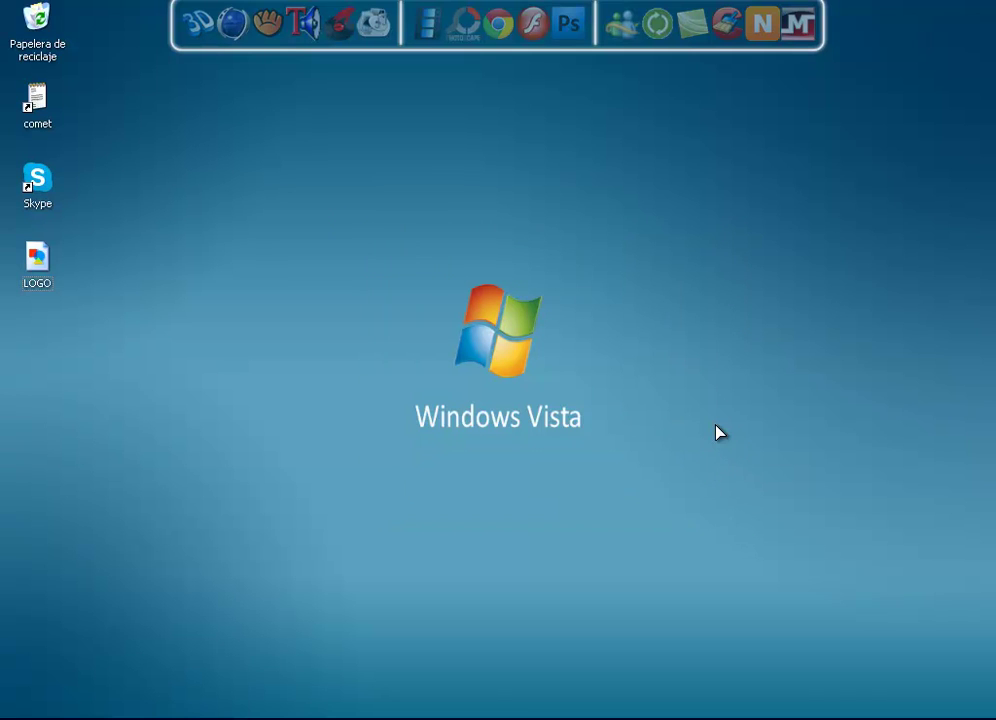